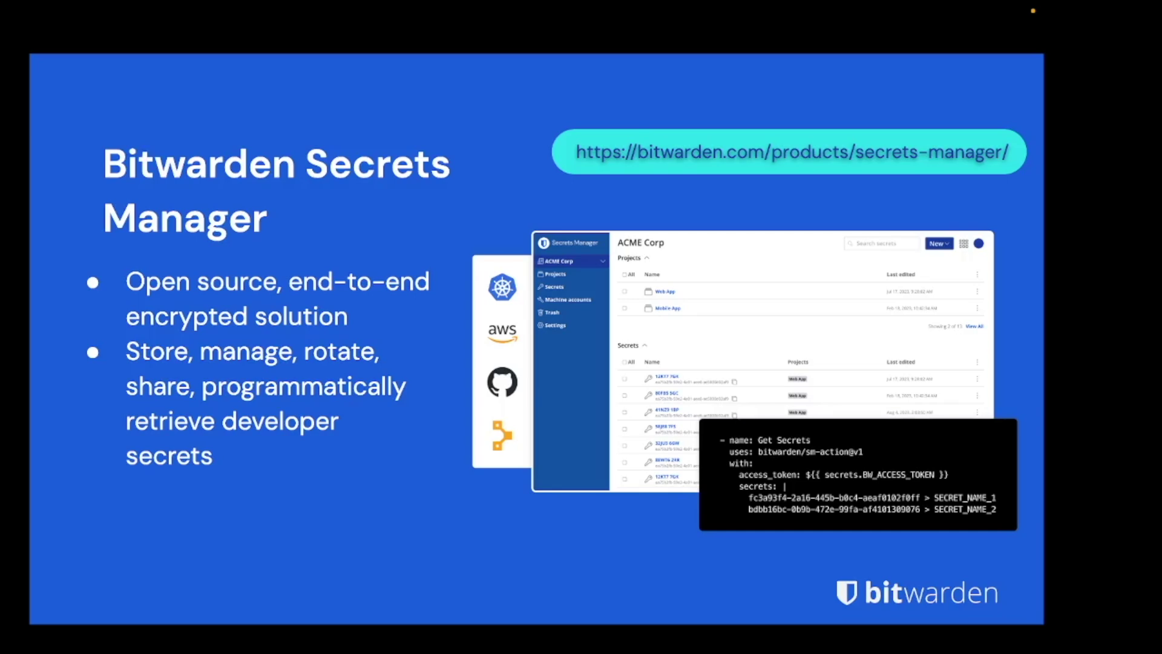
Step: Advance the slides from Bitwarden Secrets Manager to the Bitwarden Labs slide
{"action": "key", "text": "Right"}
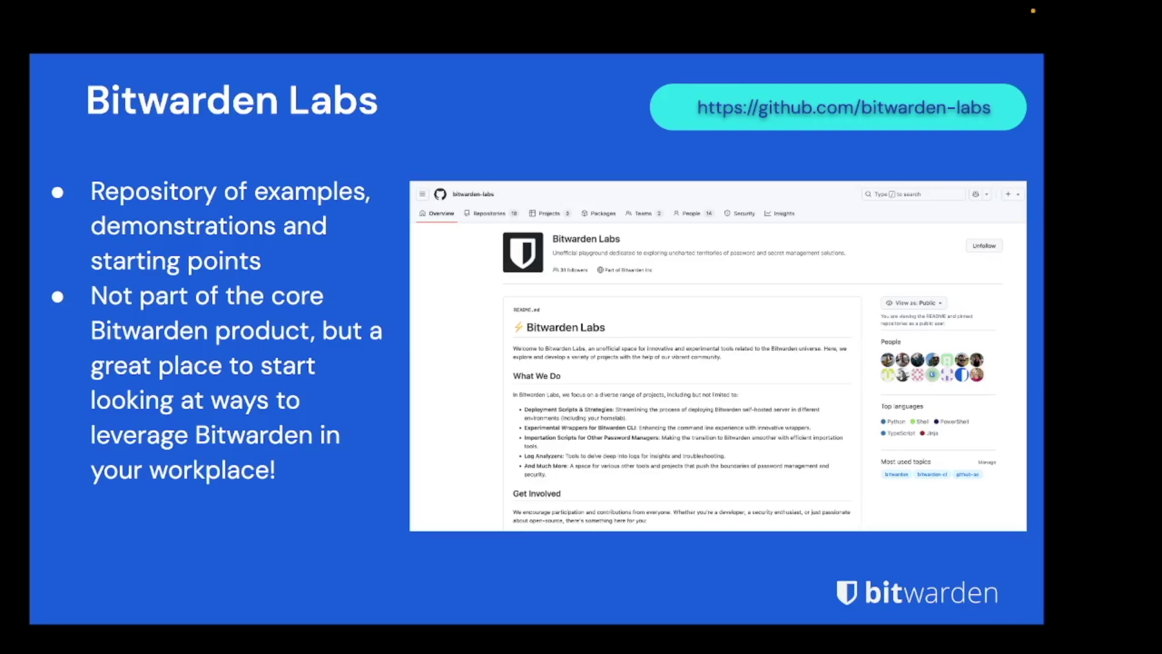
Step: Advance to the SCIM slide listing identity provider integrations
{"action": "key", "text": "Right"}
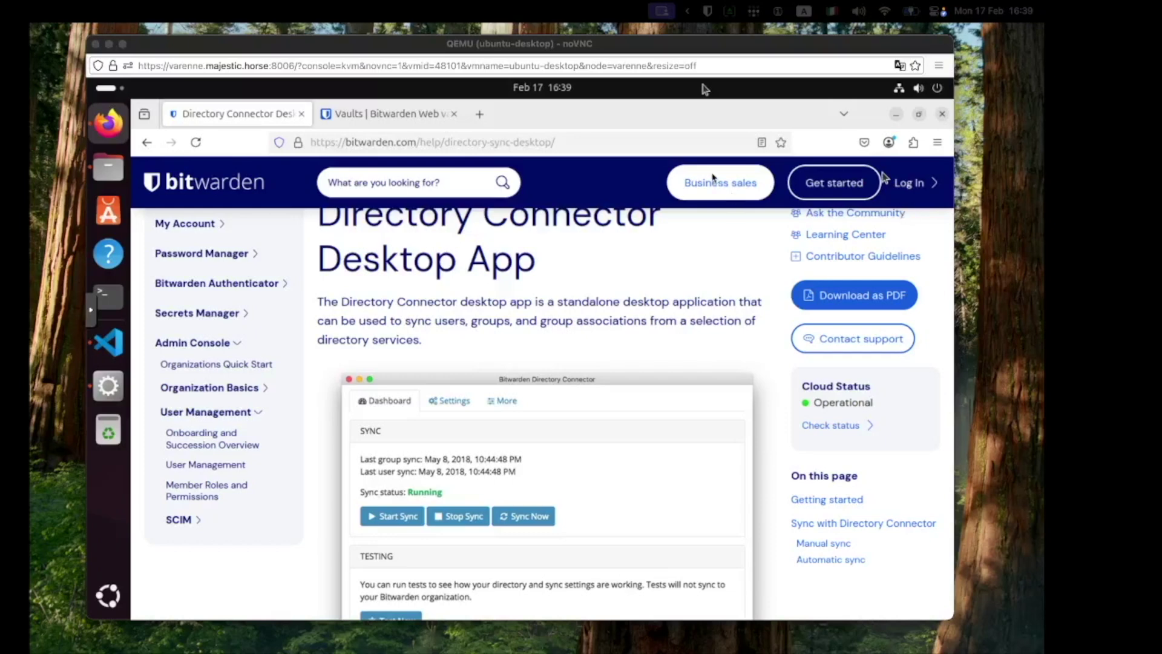
Step: Review the help page's Getting started downloads, then bring up Directory Connector's LDAP settings
{"action": "left_click_drag", "start_coordinate": [672, 46], "coordinate": [660, 52]}
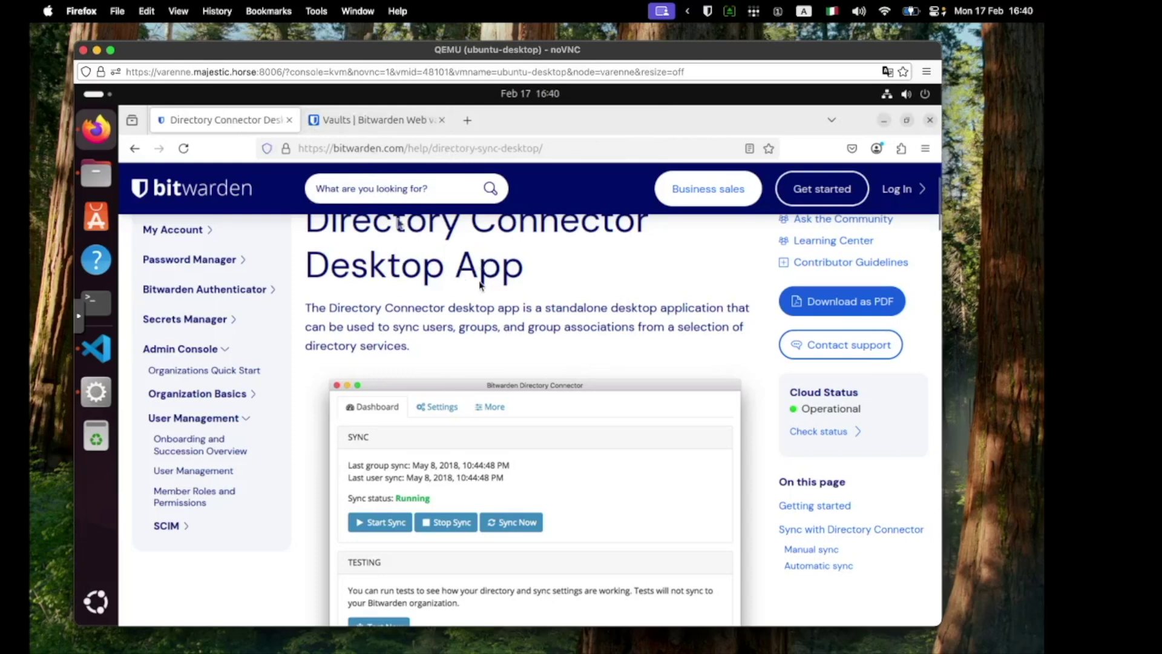
{"action": "scroll", "coordinate": [482, 300], "scroll_direction": "down", "scroll_amount": 15}
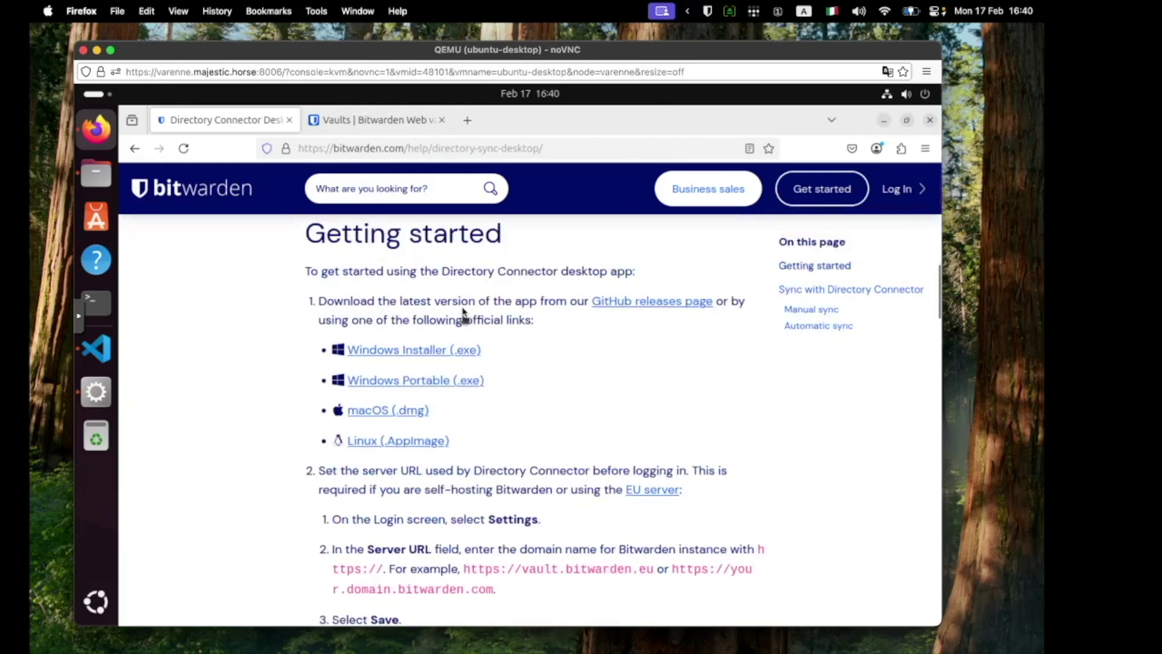
{"action": "scroll", "coordinate": [424, 345], "scroll_direction": "up", "scroll_amount": 3}
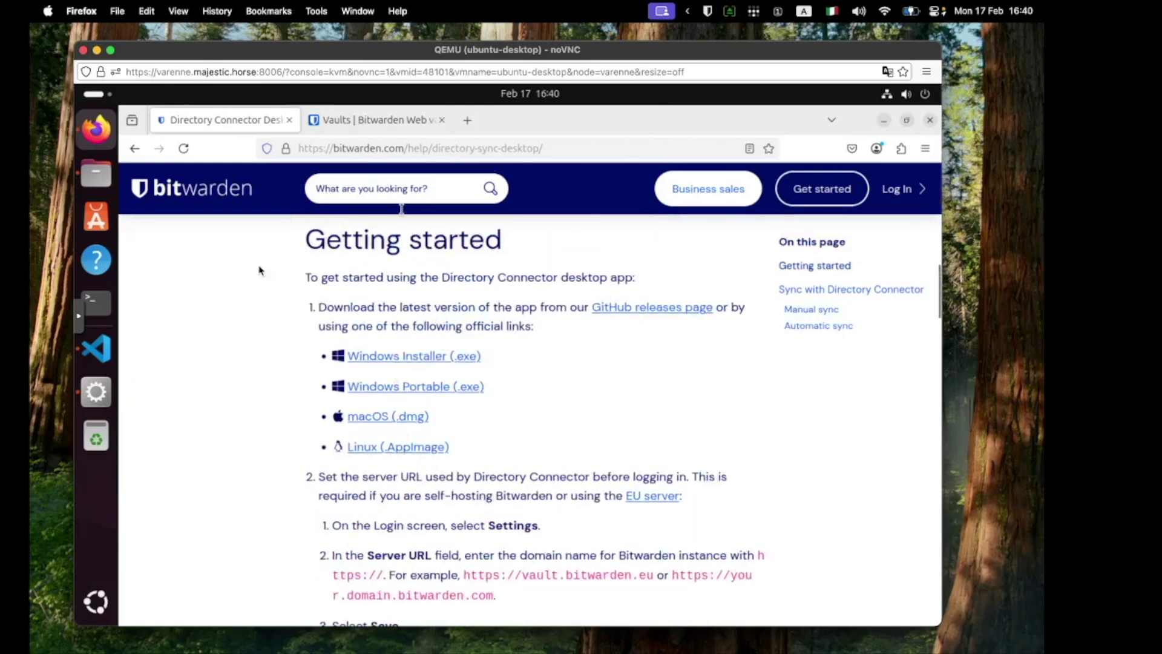
{"action": "left_click", "coordinate": [97, 393]}
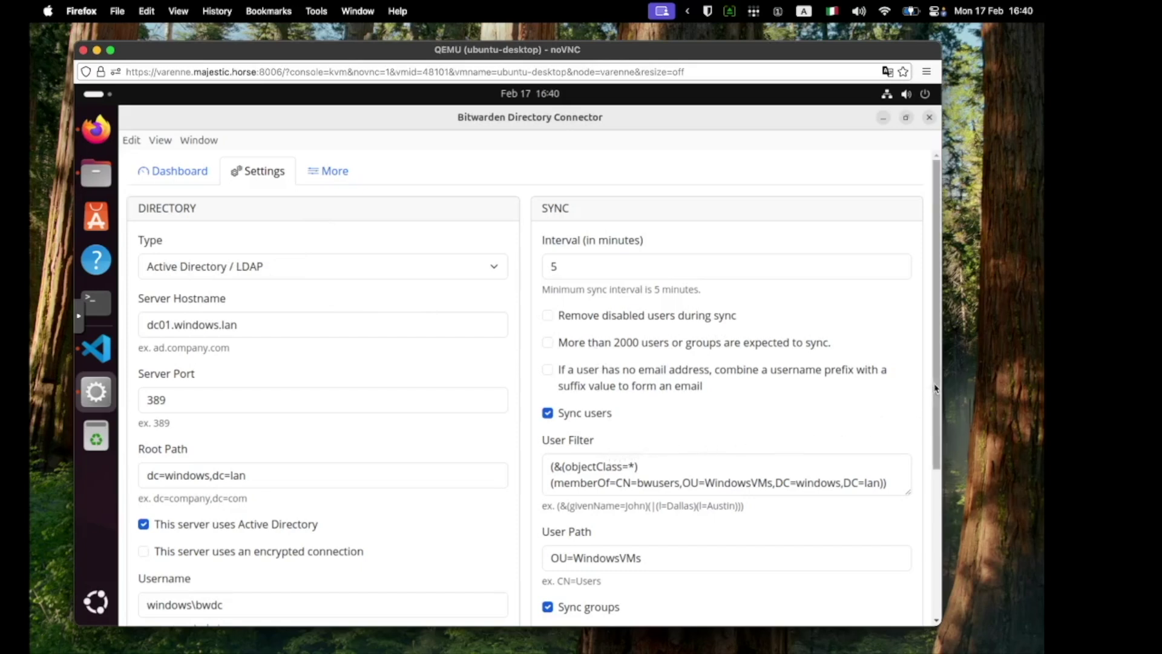
Step: Review the LDAP settings, highlighting the server hostname dc01.windows.lan
{"action": "scroll", "coordinate": [927, 404], "scroll_direction": "down", "scroll_amount": 3}
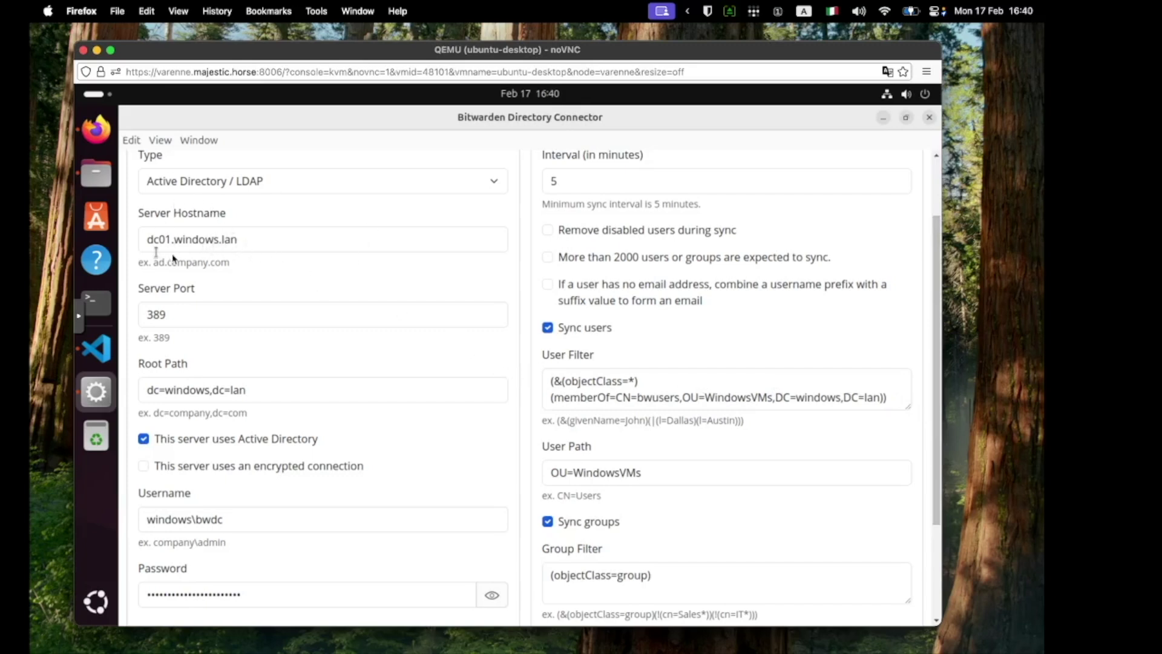
{"action": "left_click_drag", "start_coordinate": [148, 239], "coordinate": [271, 247]}
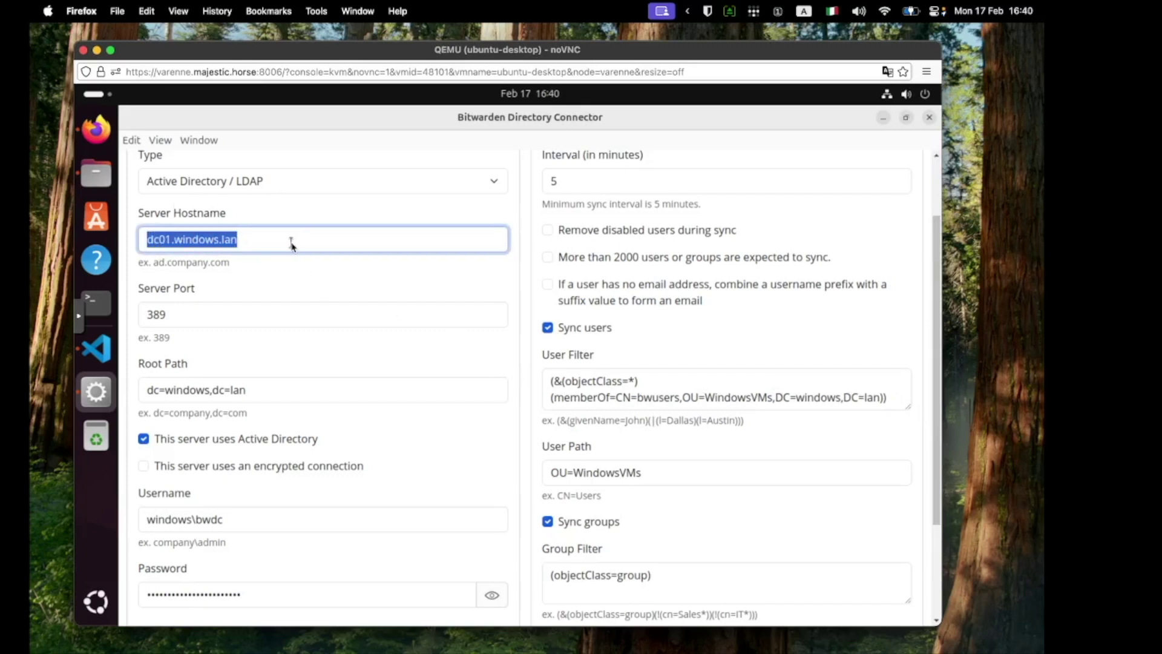
{"action": "left_click", "coordinate": [272, 245]}
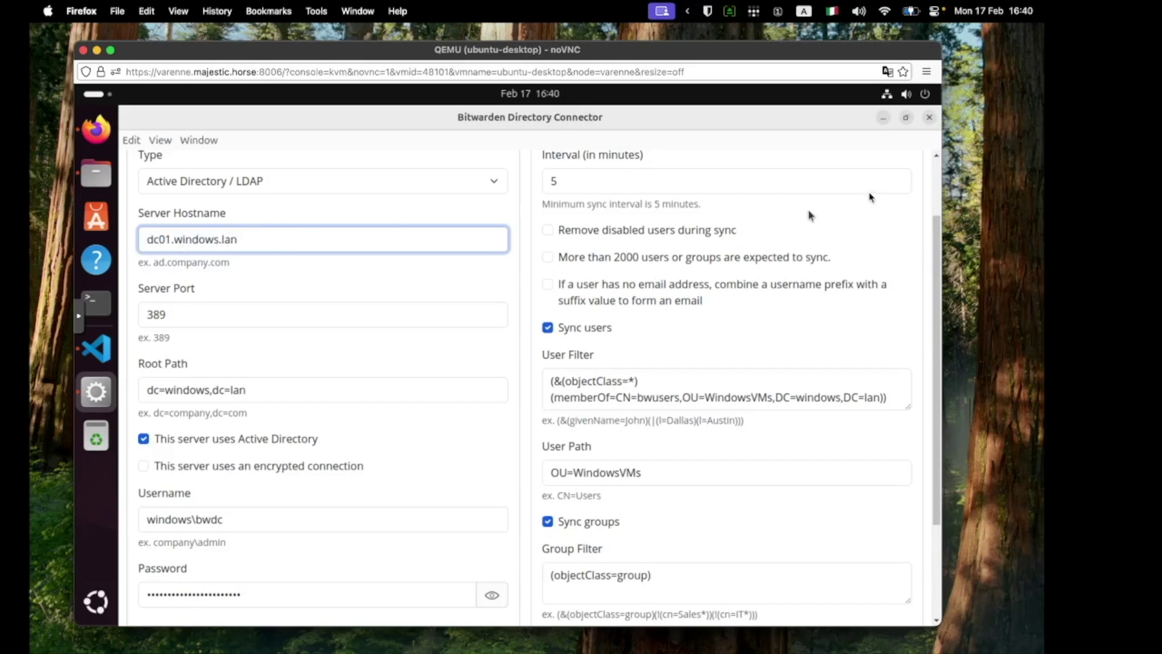
{"action": "scroll", "coordinate": [931, 185], "scroll_direction": "up", "scroll_amount": 3}
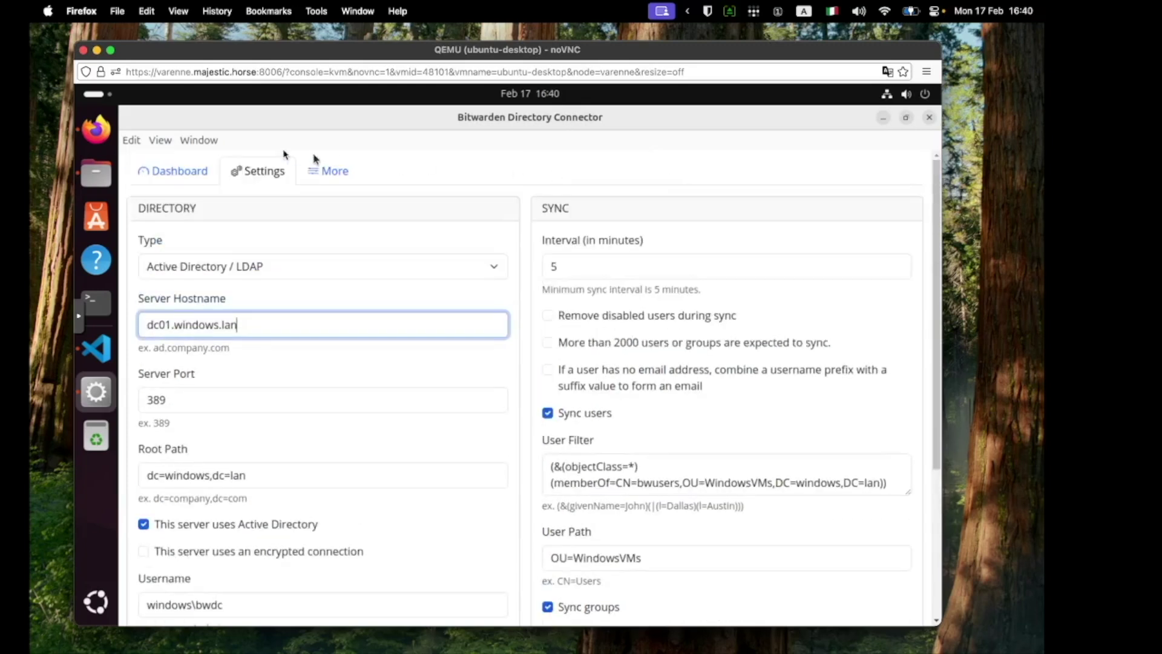
Step: Run Test Now on the Dashboard, listing three users and the bwusers and marketing groups
{"action": "left_click", "coordinate": [180, 170]}
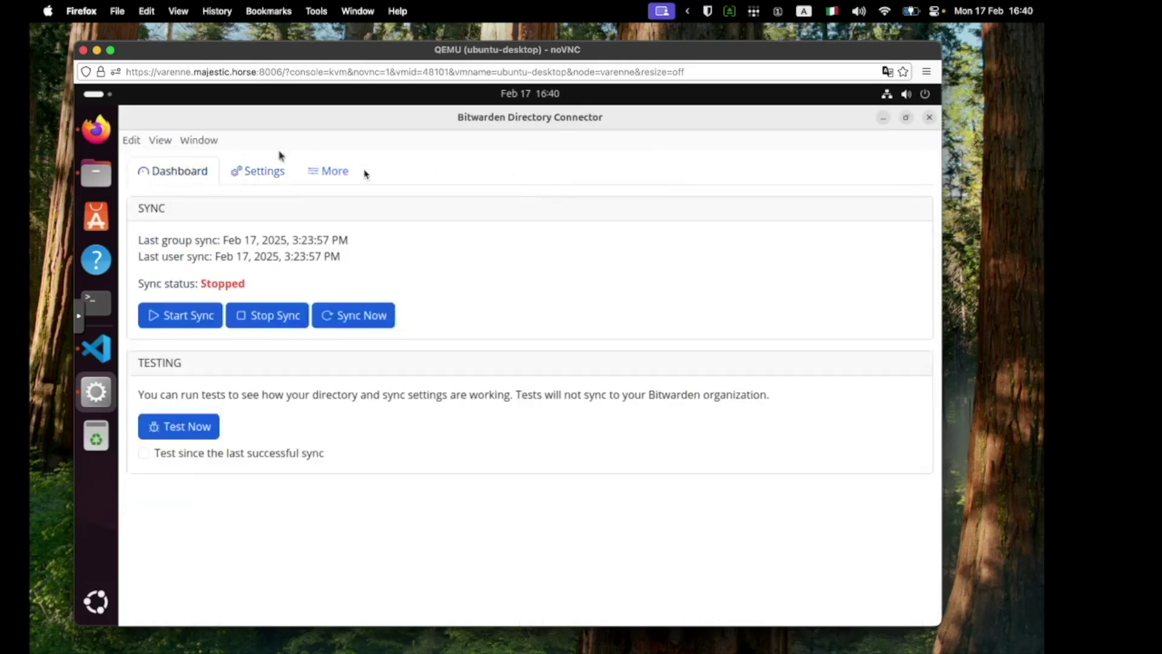
{"action": "left_click", "coordinate": [199, 430]}
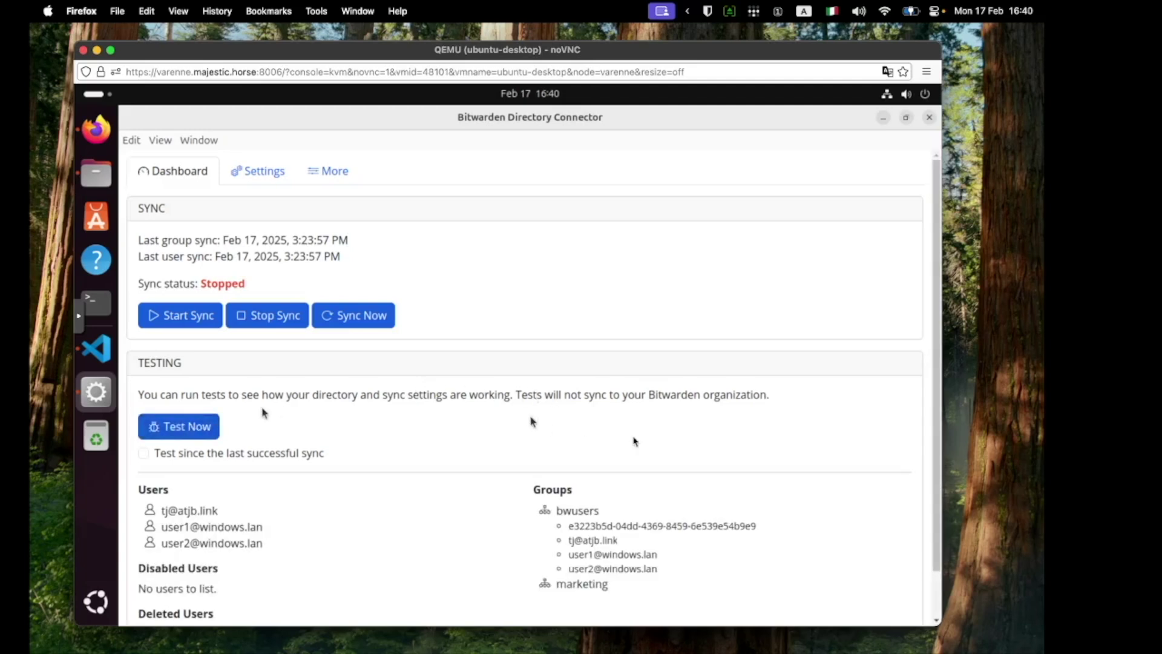
{"action": "scroll", "coordinate": [929, 475], "scroll_direction": "down", "scroll_amount": 2}
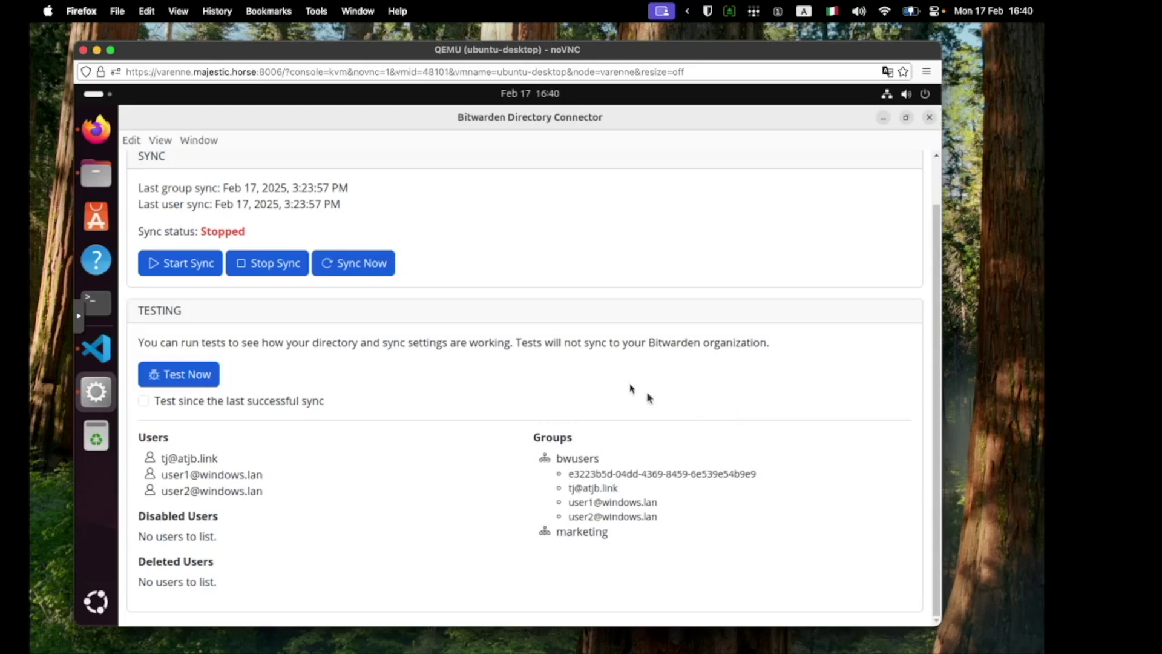
{"action": "left_click", "coordinate": [100, 349]}
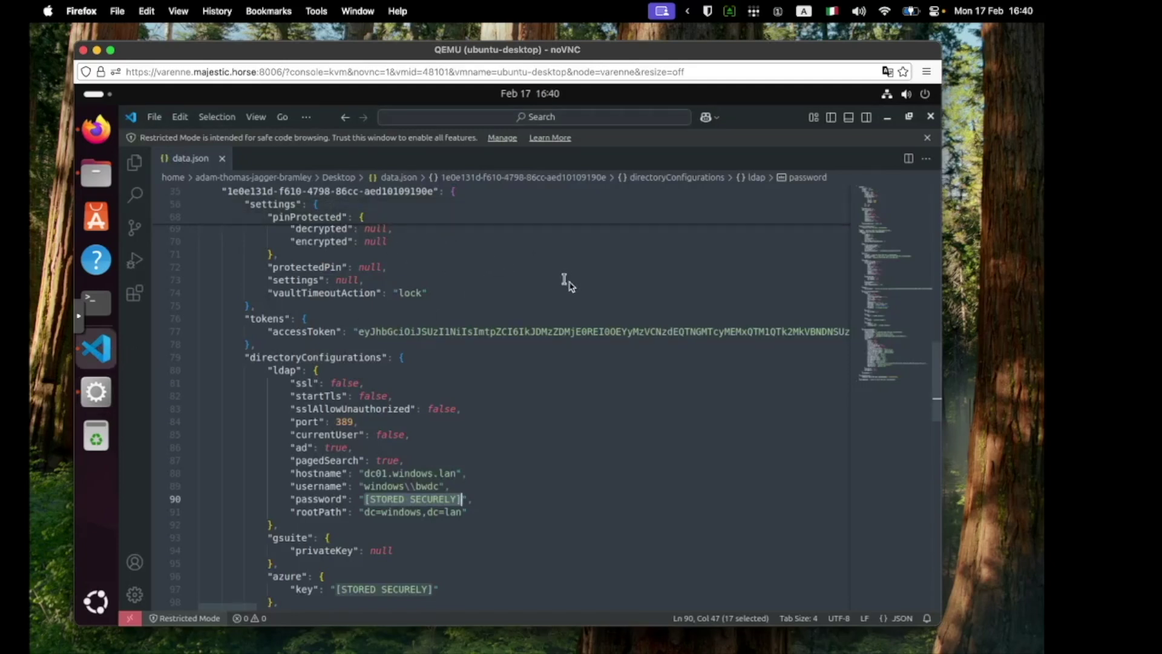
Step: Highlight the ldap block and its [STORED SECURELY] password in data.json, then un-maximize VS Code
{"action": "left_click", "coordinate": [480, 492]}
{"action": "left_click_drag", "start_coordinate": [478, 499], "coordinate": [248, 357]}
{"action": "left_click", "coordinate": [485, 475]}
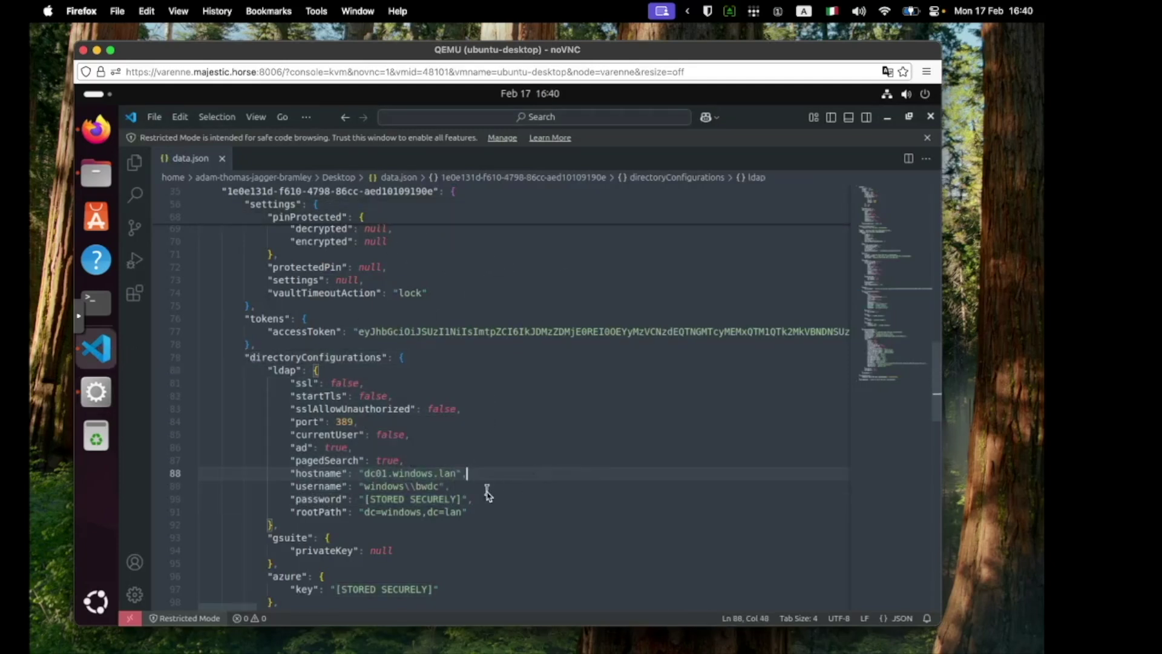
{"action": "left_click_drag", "start_coordinate": [485, 500], "coordinate": [253, 504]}
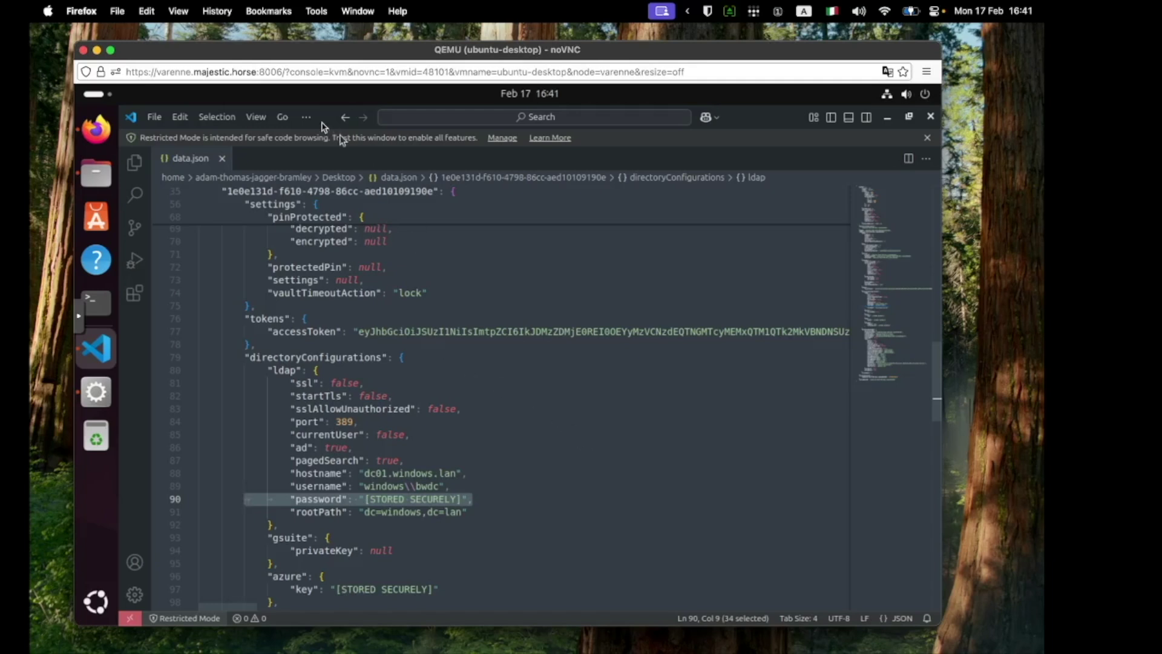
{"action": "left_click_drag", "start_coordinate": [776, 124], "coordinate": [746, 203]}
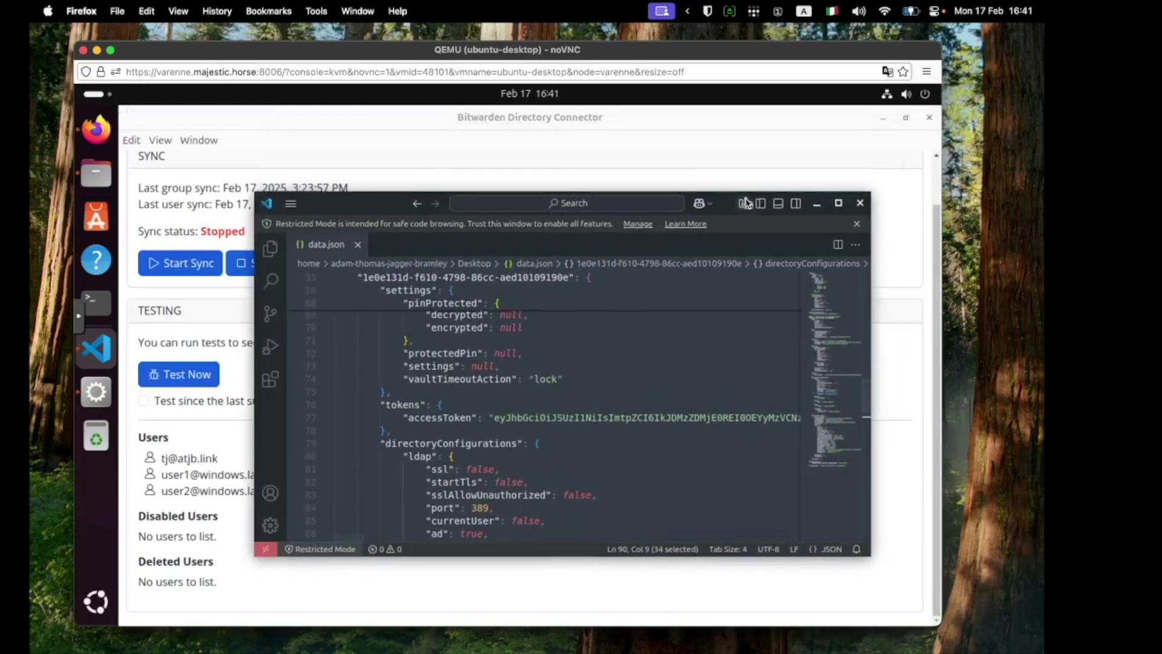
Step: Bring Firefox forward and review who can access the Systems collection
{"action": "left_click", "coordinate": [637, 137]}
{"action": "left_click_drag", "start_coordinate": [636, 126], "coordinate": [623, 251]}
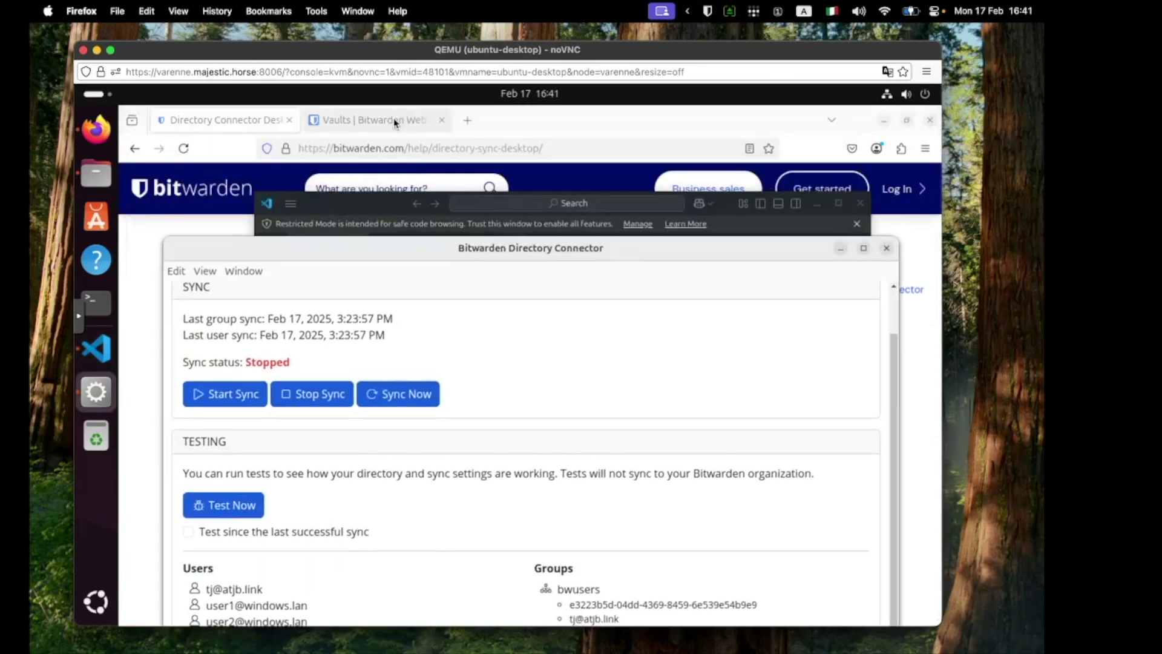
{"action": "left_click", "coordinate": [396, 116]}
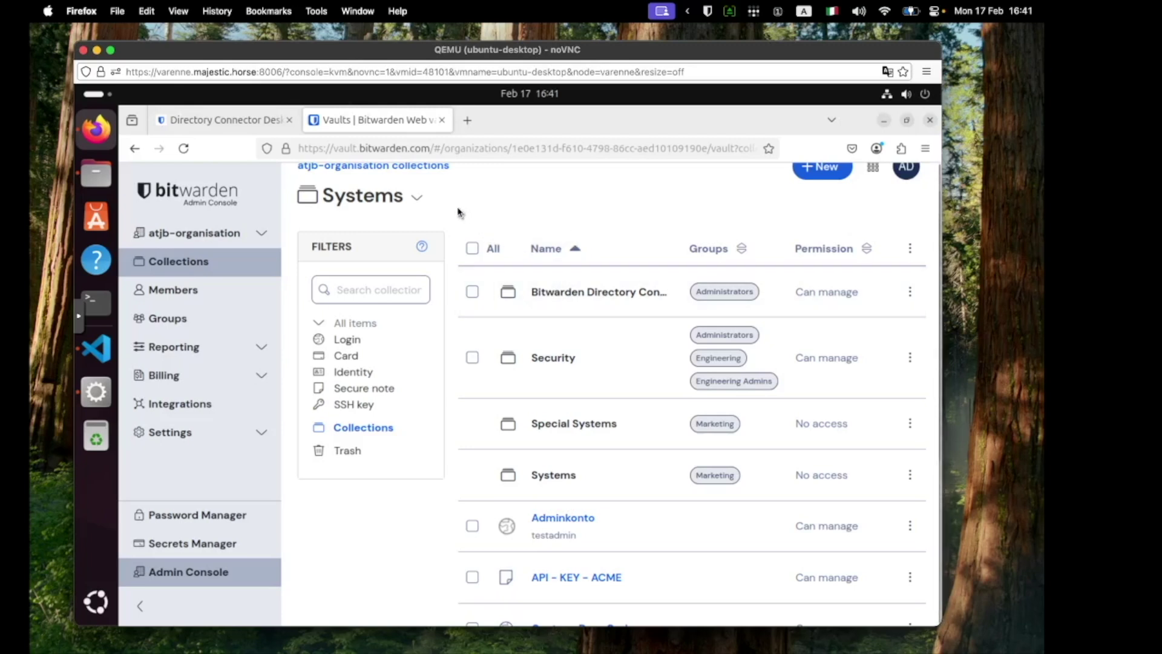
{"action": "left_click", "coordinate": [417, 198]}
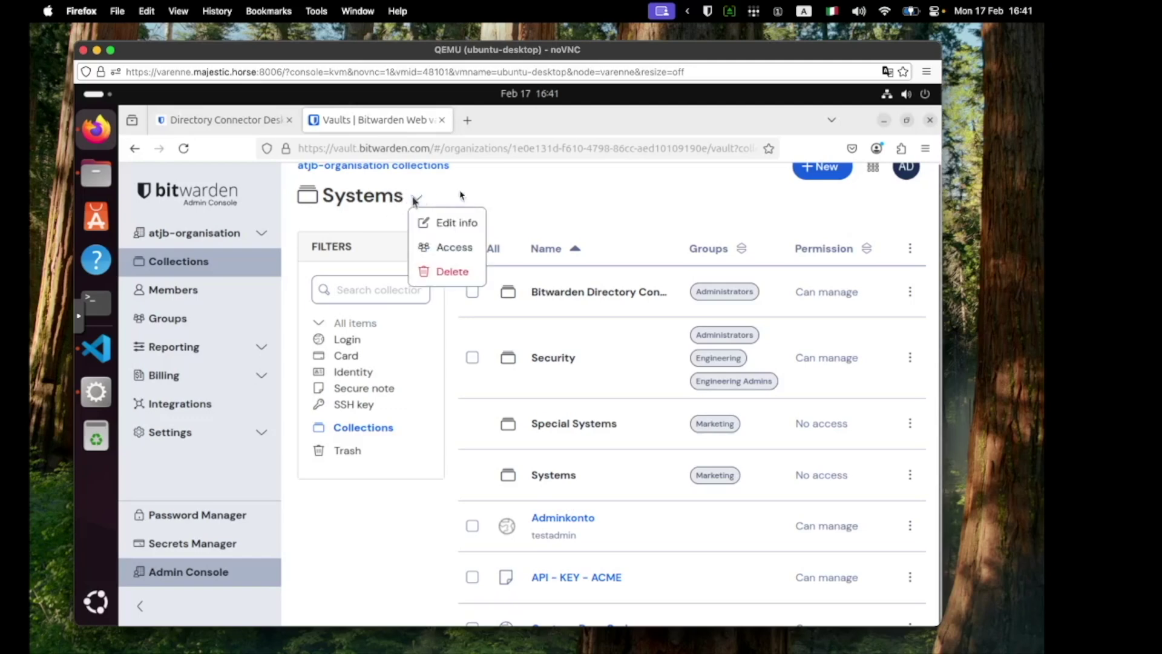
{"action": "left_click", "coordinate": [457, 248]}
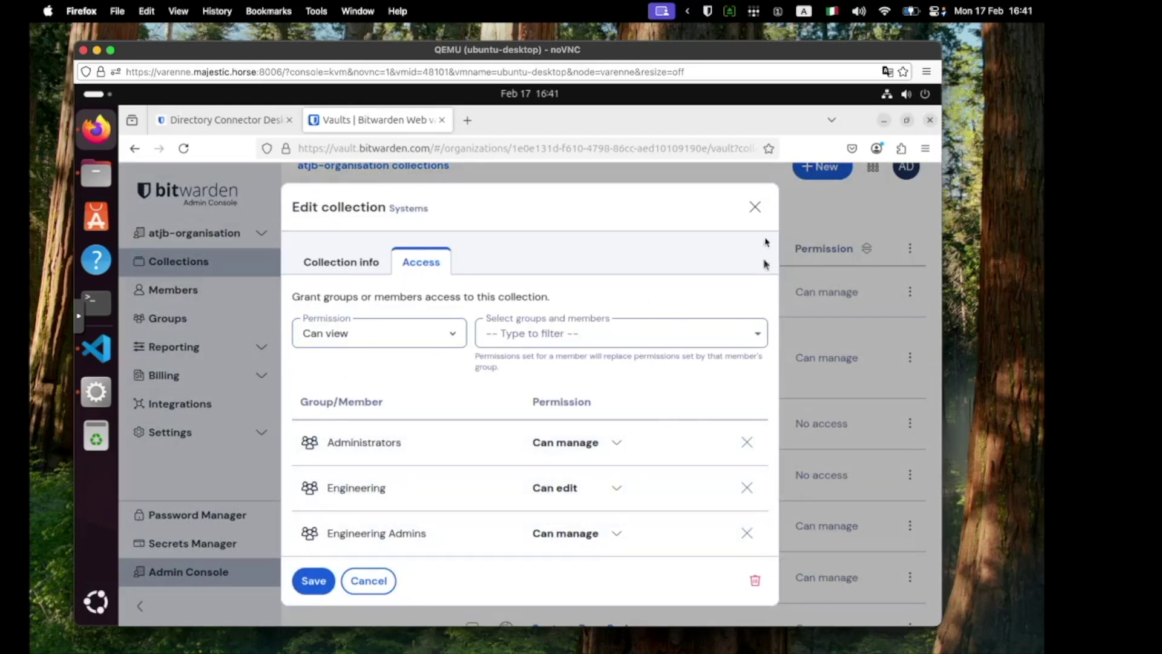
{"action": "left_click", "coordinate": [755, 206]}
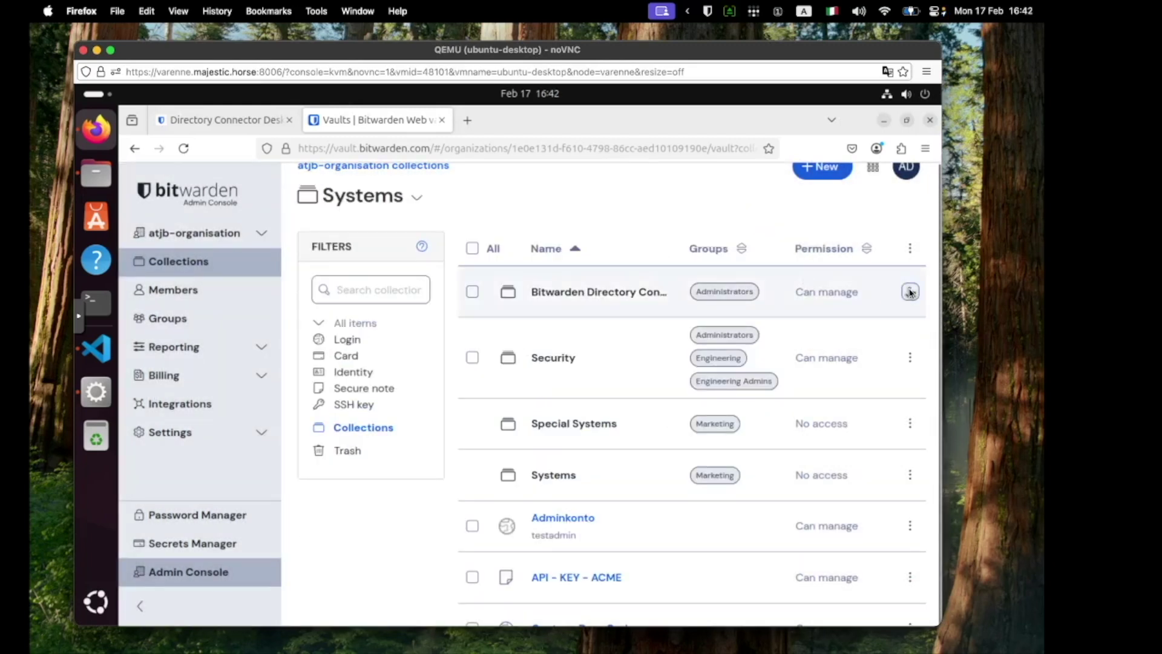
Step: Review access for the Bitwarden Directory Connector collection, then open that collection
{"action": "left_click", "coordinate": [910, 291]}
{"action": "left_click", "coordinate": [884, 341]}
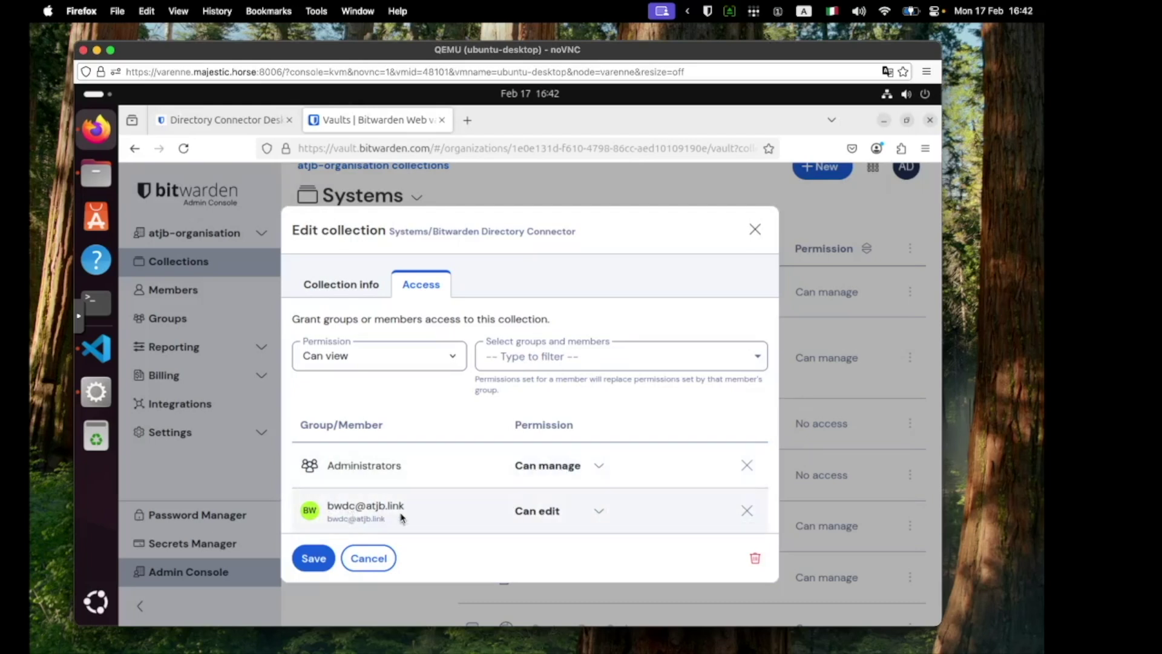
{"action": "left_click", "coordinate": [755, 229]}
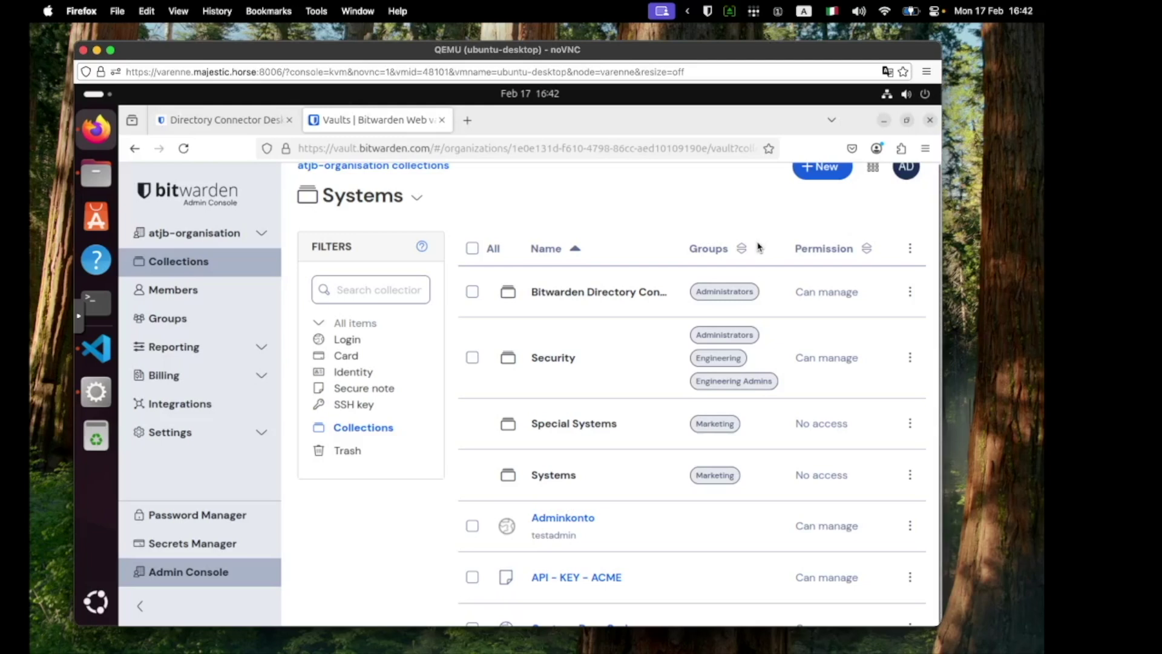
{"action": "left_click", "coordinate": [753, 247]}
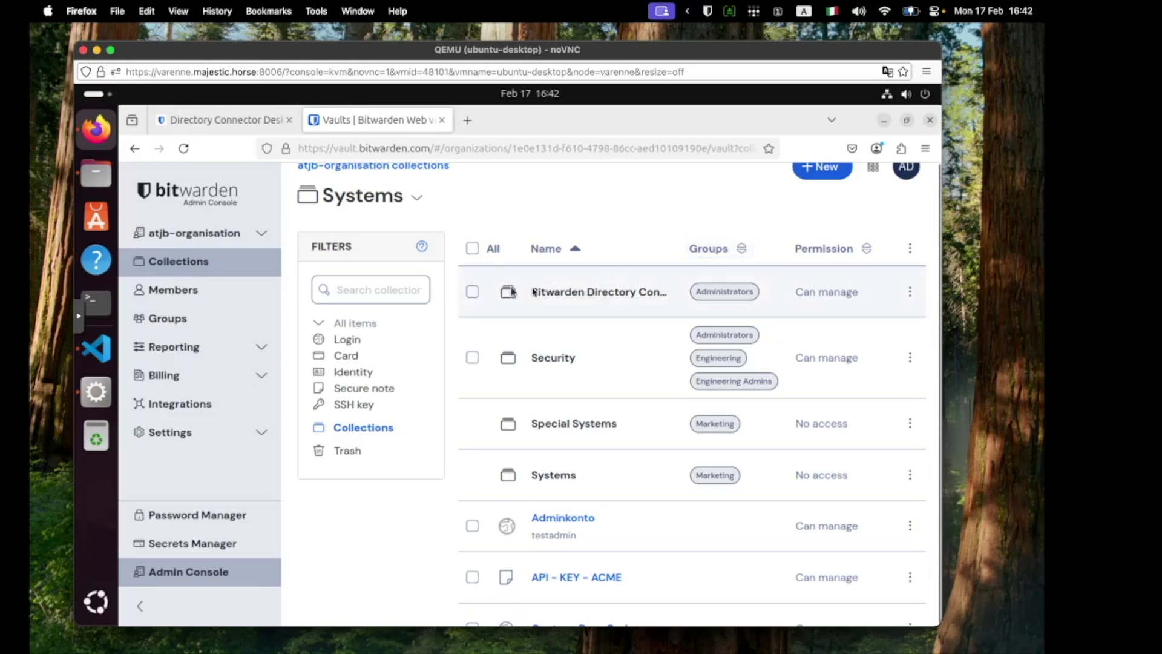
{"action": "left_click", "coordinate": [558, 293]}
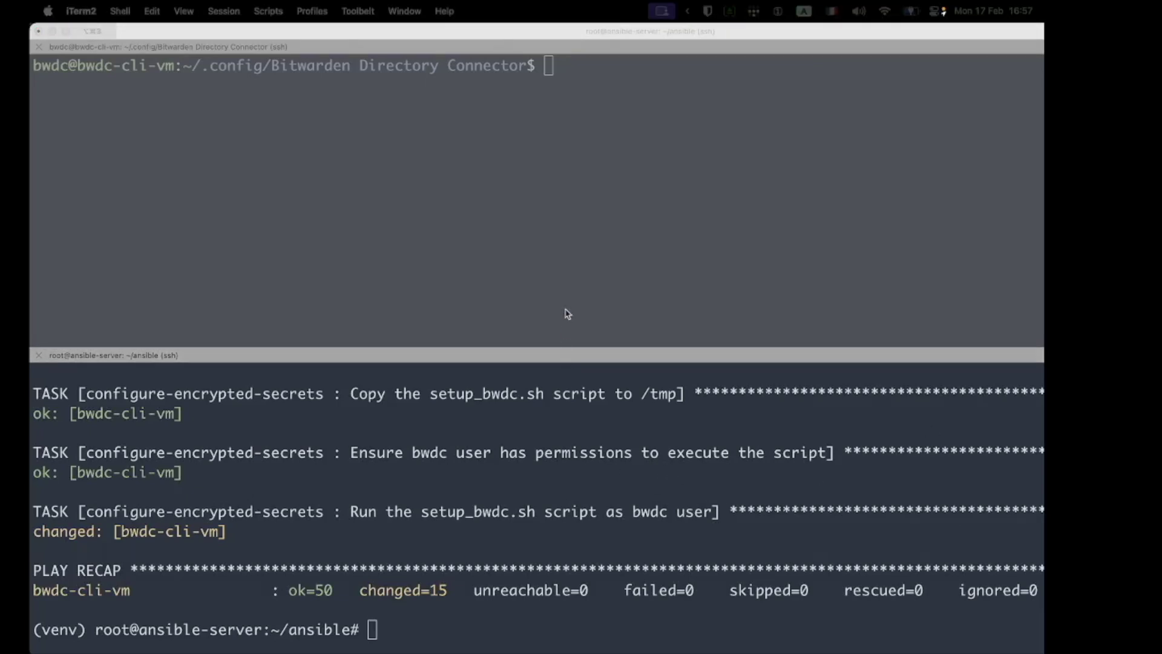
{"action": "left_click", "coordinate": [569, 285]}
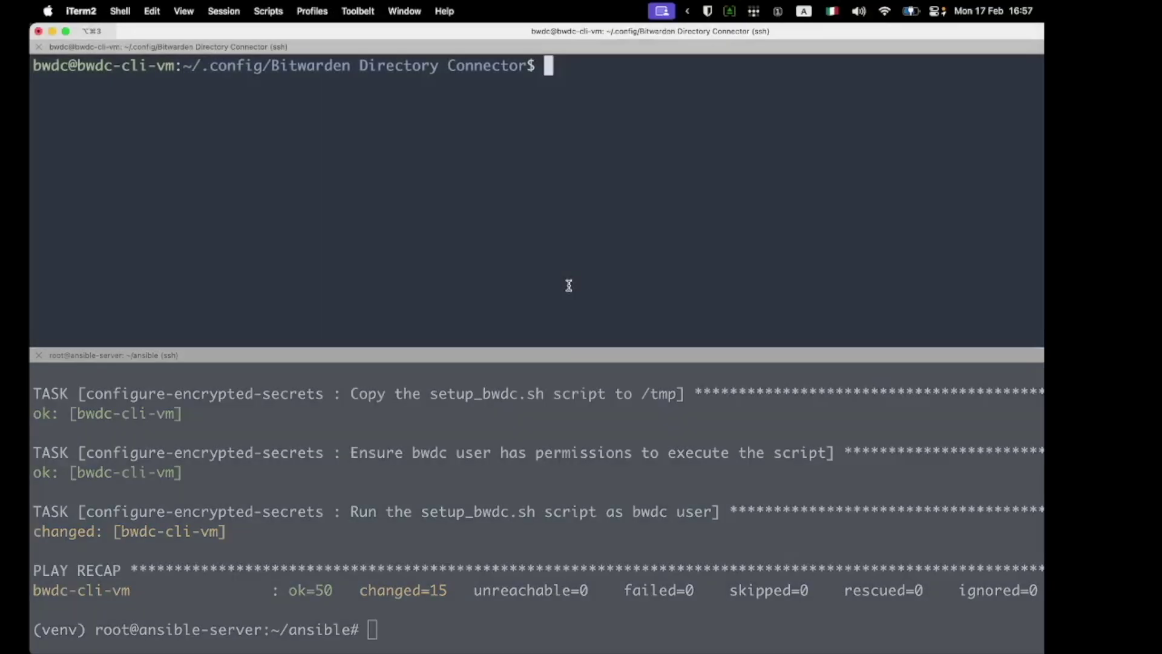
{"action": "left_click", "coordinate": [618, 451]}
{"action": "scroll", "coordinate": [617, 488], "scroll_direction": "up", "scroll_amount": 5}
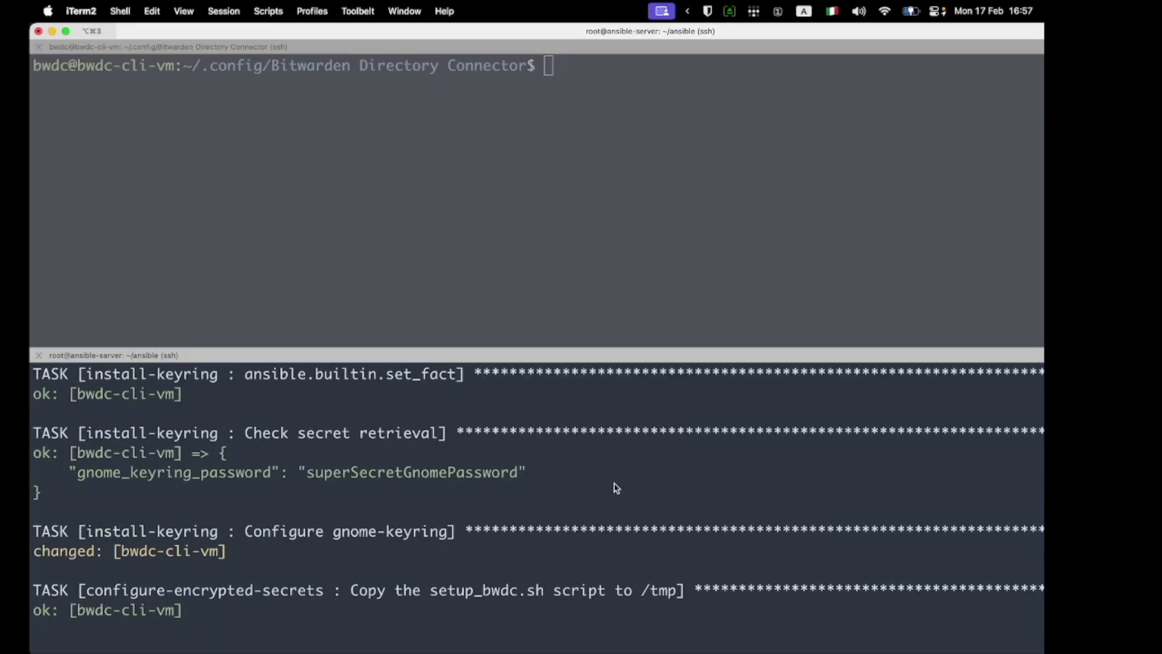
{"action": "scroll", "coordinate": [617, 488], "scroll_direction": "up", "scroll_amount": 8}
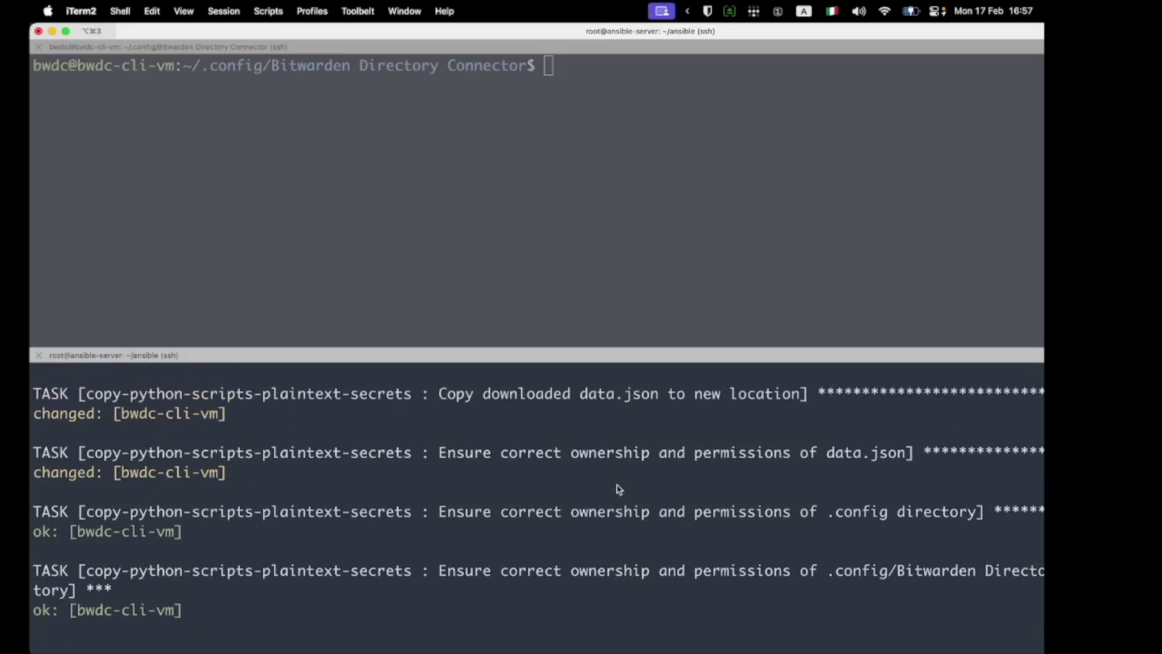
{"action": "scroll", "coordinate": [620, 491], "scroll_direction": "up", "scroll_amount": 10}
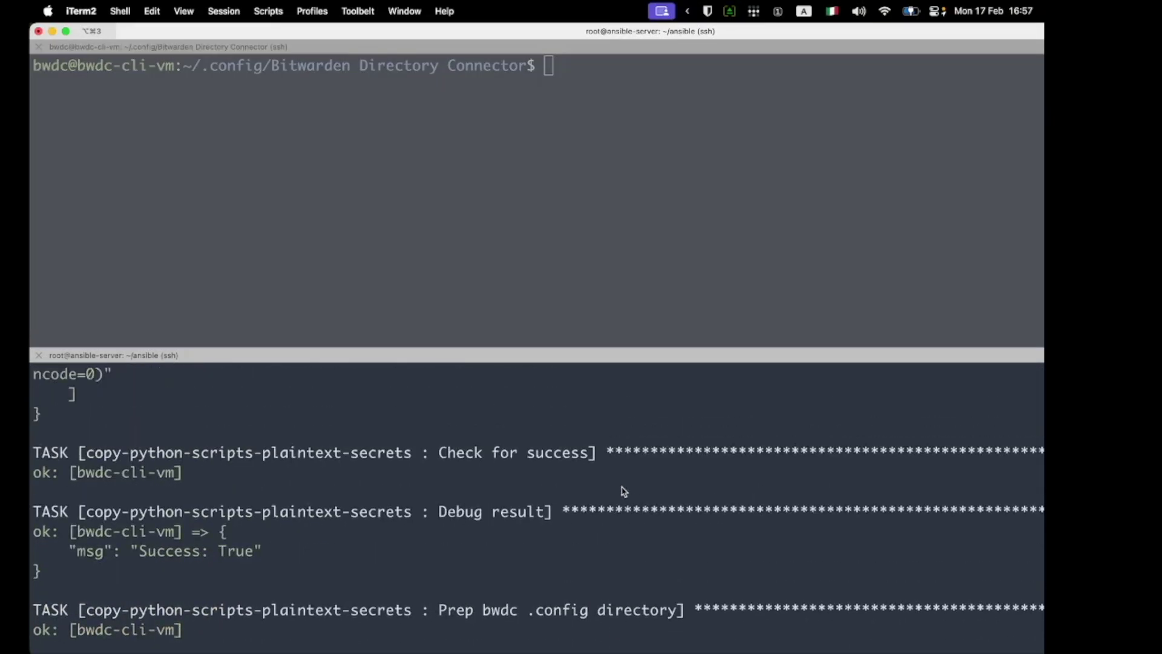
{"action": "scroll", "coordinate": [624, 491], "scroll_direction": "up", "scroll_amount": 10}
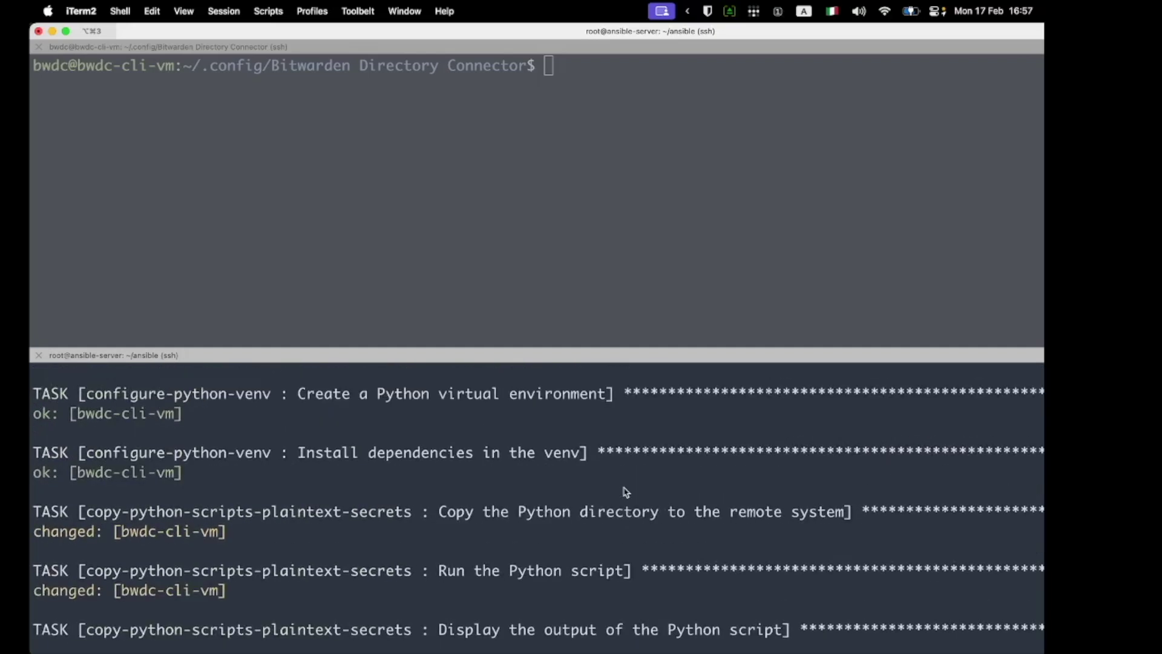
{"action": "scroll", "coordinate": [627, 492], "scroll_direction": "up", "scroll_amount": 10}
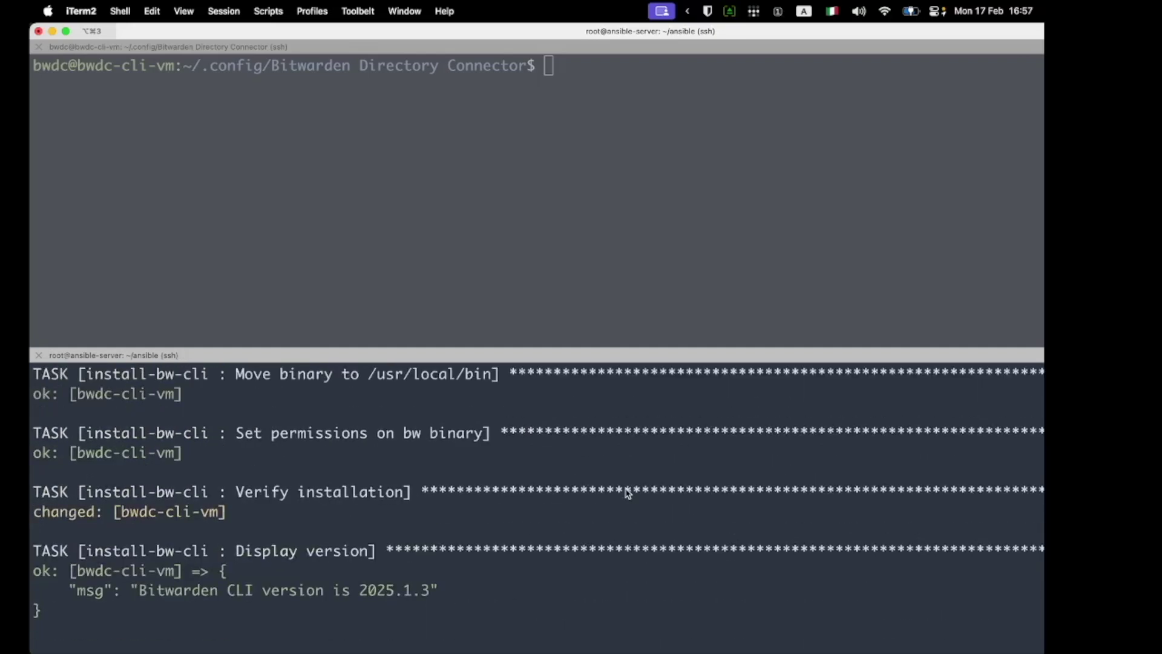
{"action": "scroll", "coordinate": [628, 493], "scroll_direction": "up", "scroll_amount": 10}
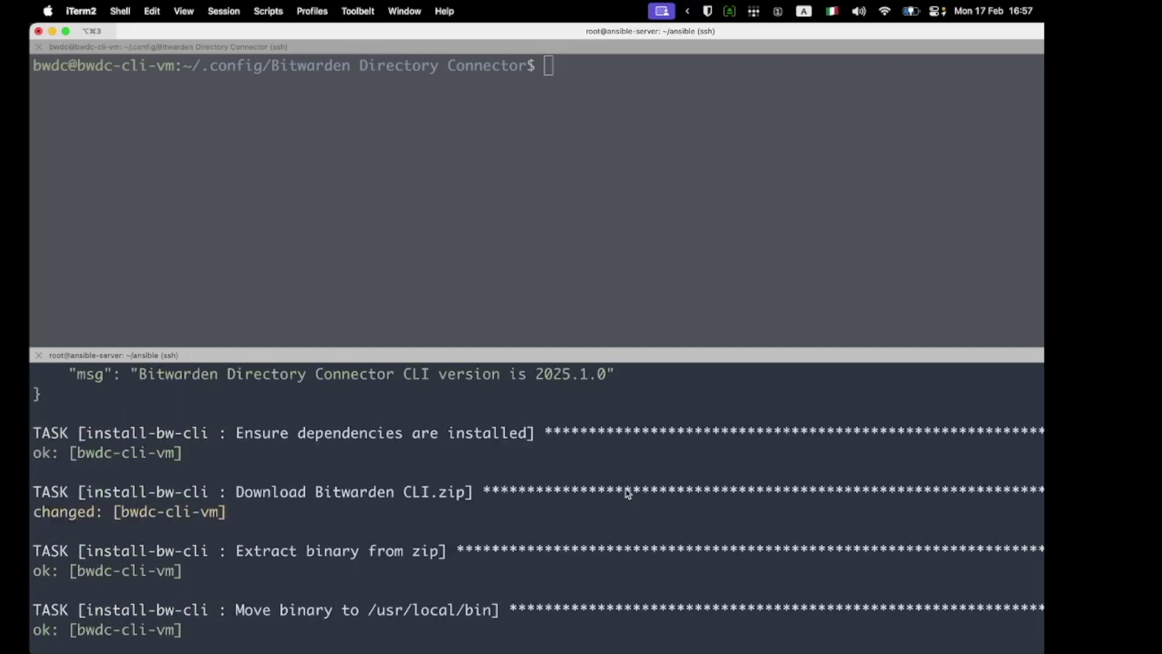
{"action": "scroll", "coordinate": [628, 493], "scroll_direction": "down", "scroll_amount": 15}
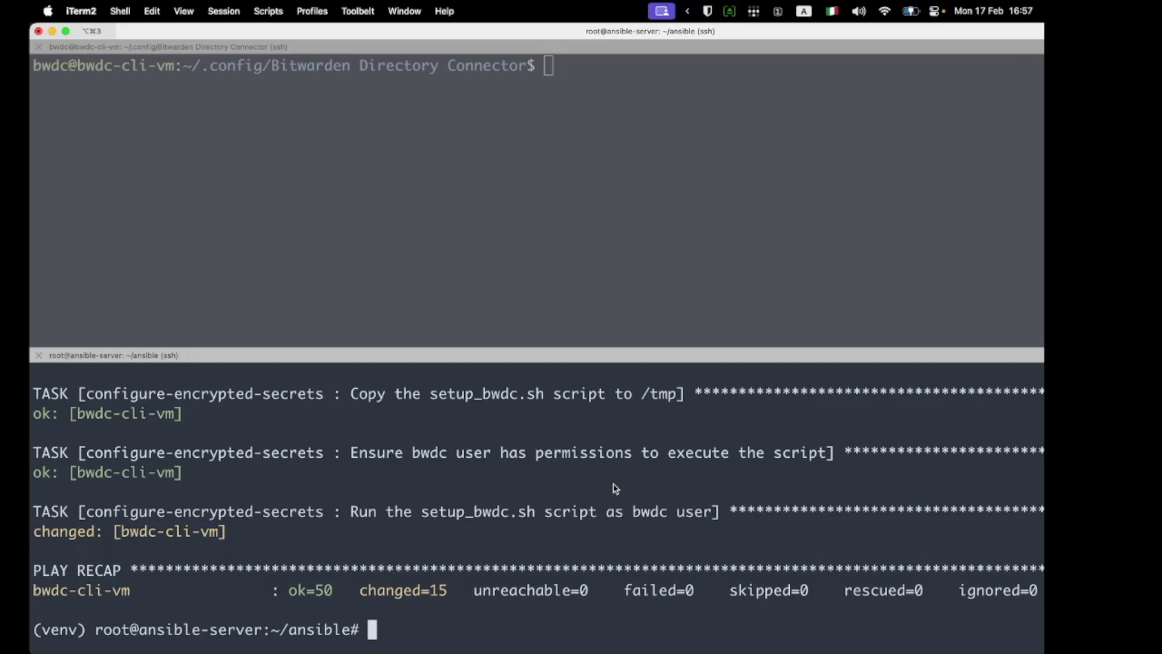
Step: Run bwdc test on bwdc-cli-vm, which fails with 'Cannot autolaunch D-Bus without X11 $DISPLAY'
{"action": "left_click", "coordinate": [470, 245]}
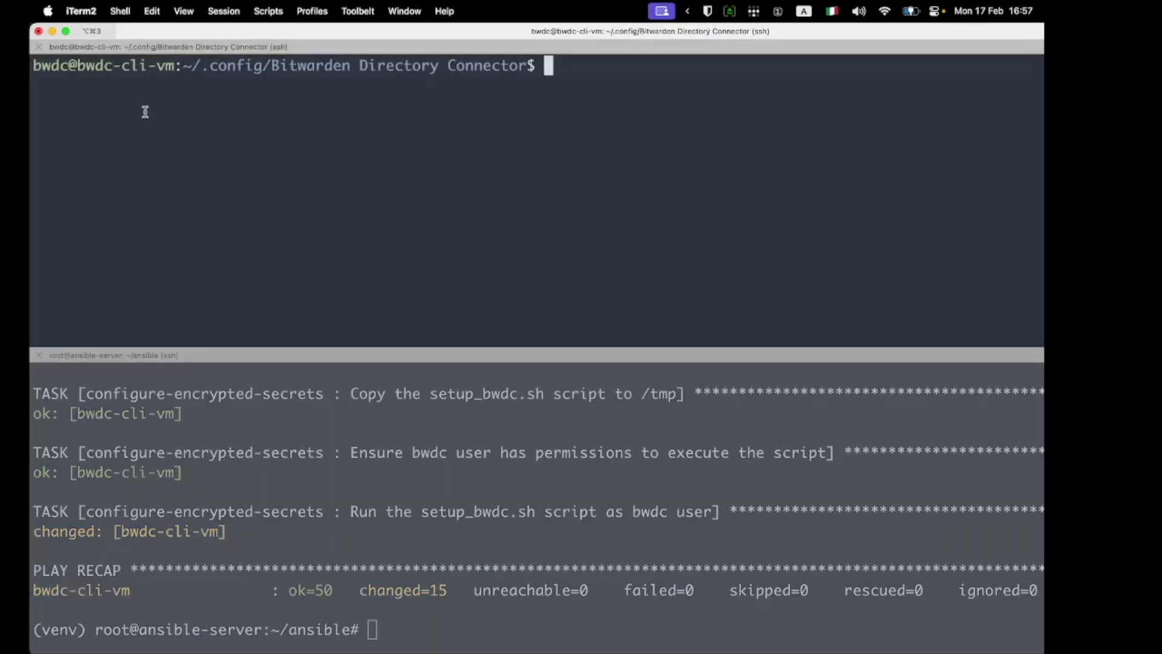
{"action": "right_click", "coordinate": [38, 64]}
{"action": "left_click", "coordinate": [296, 106]}
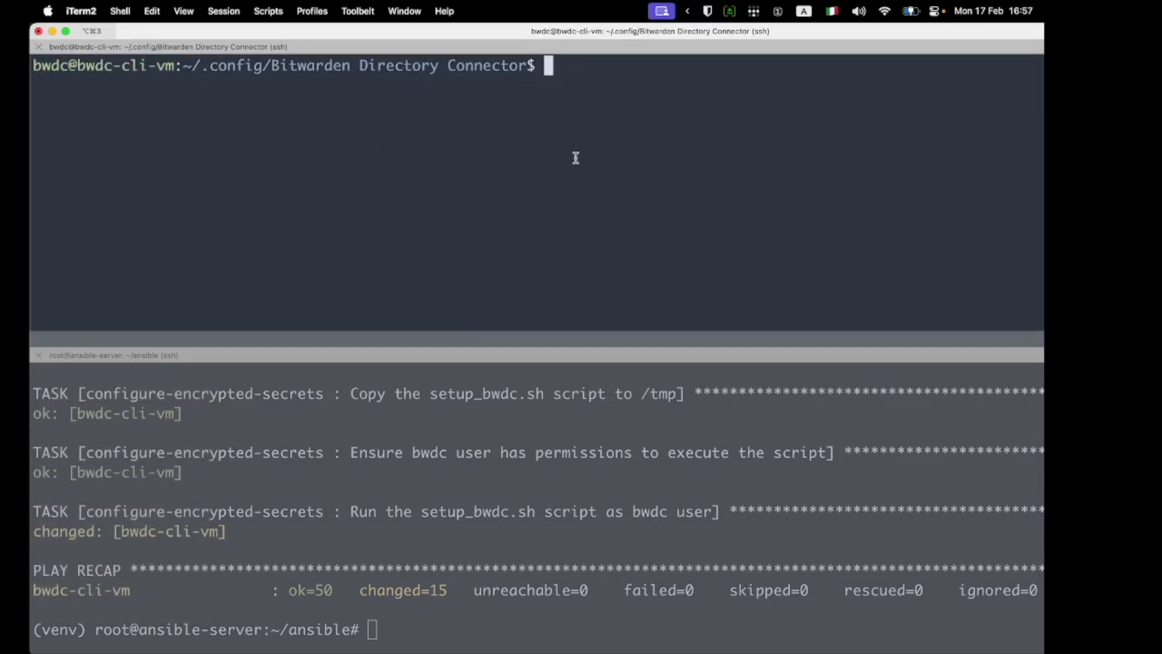
{"action": "type", "text": "bwdc test"}
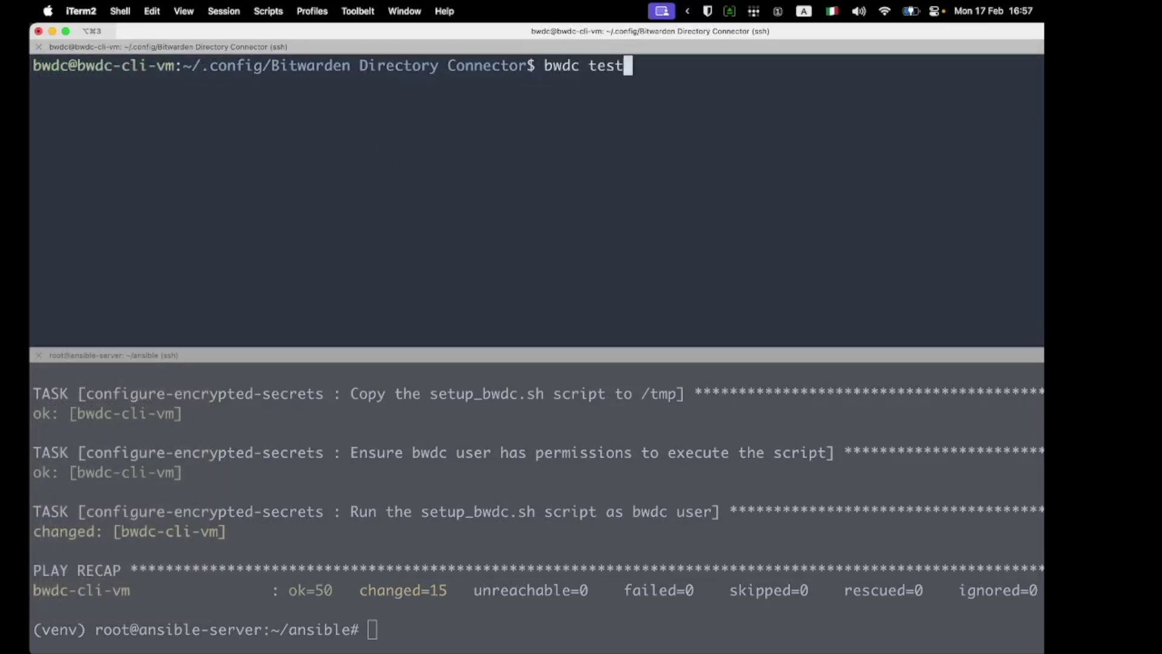
{"action": "key", "text": "Return"}
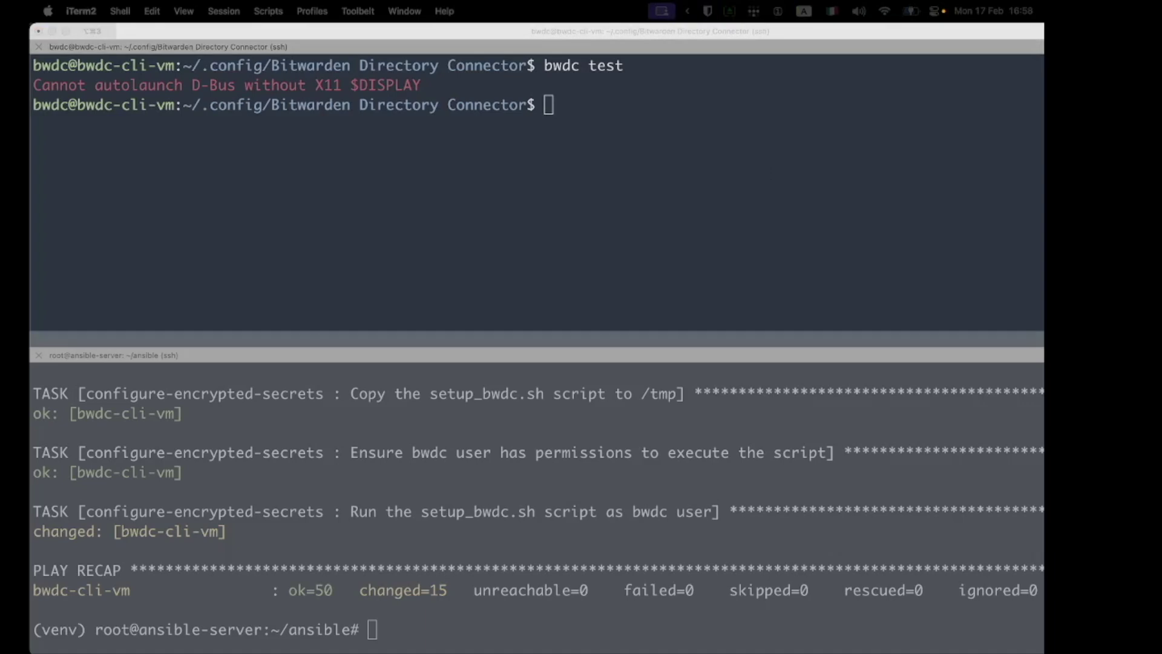
Step: Export BITWARDENCLI_CONNECTOR_PLAINTEXT_SECRETS=true, then list the config folder showing only data.json
{"action": "left_click", "coordinate": [578, 219]}
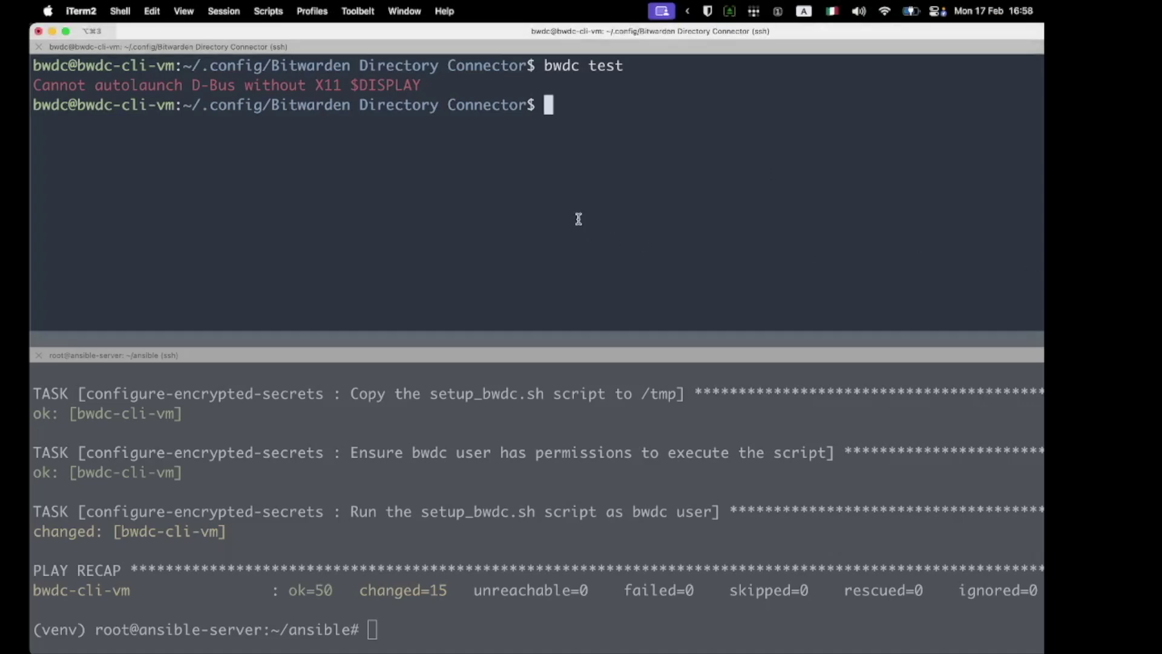
{"action": "key", "text": "ctrl+r"}
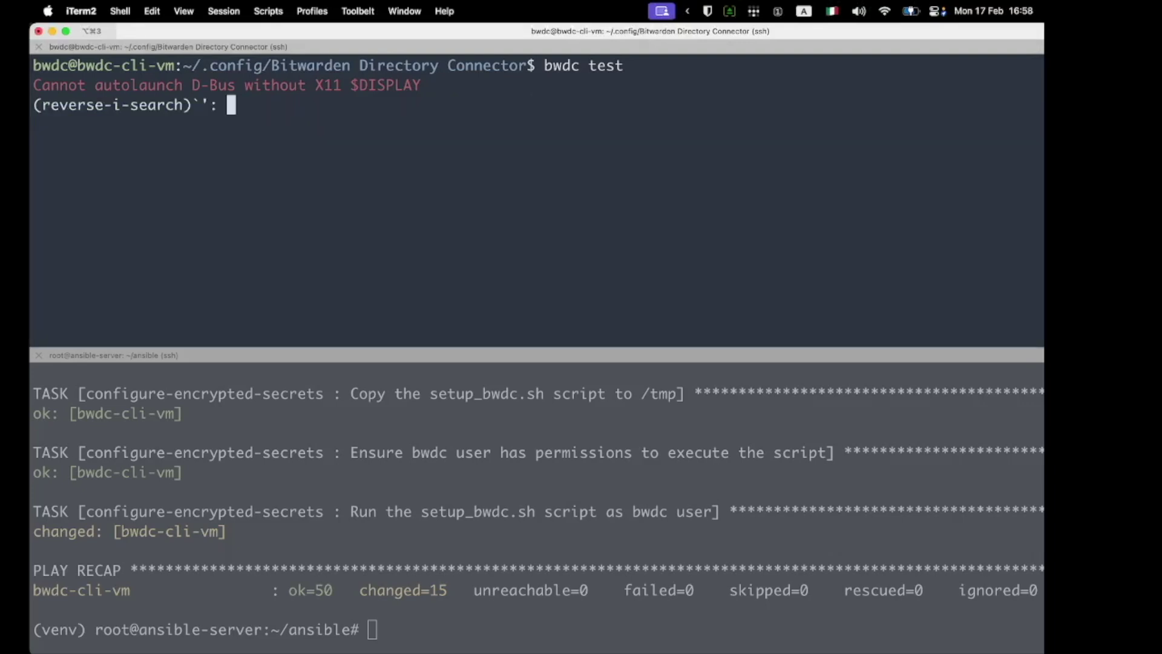
{"action": "type", "text": "exp"}
{"action": "key", "text": "Escape"}
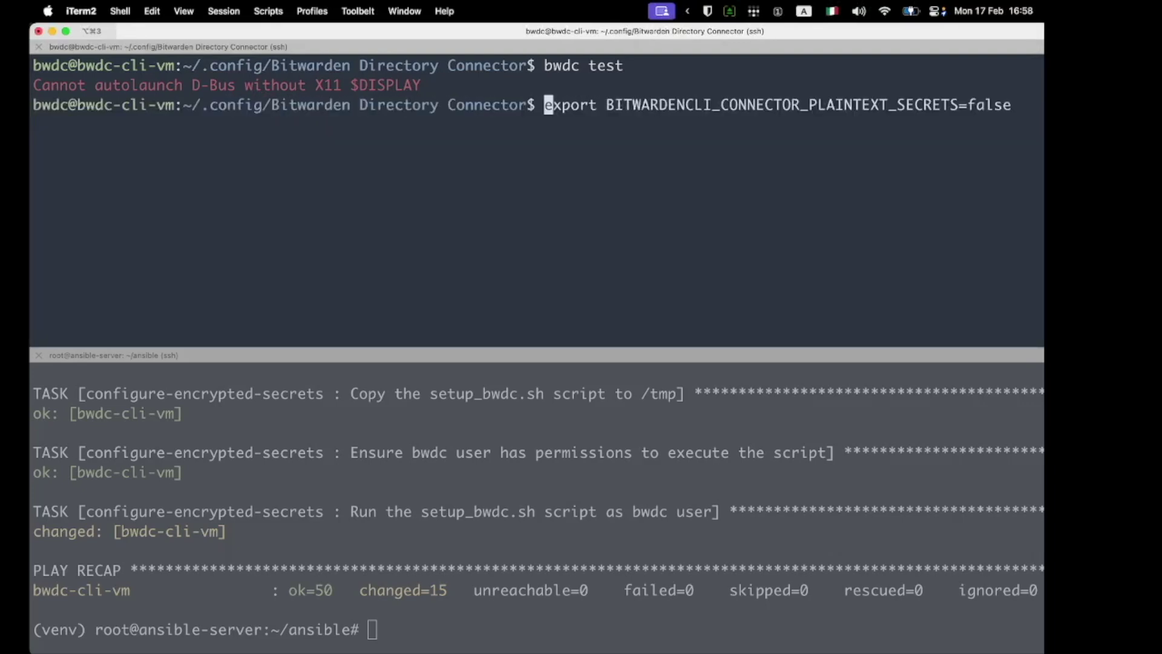
{"action": "key", "text": "ctrl+e"}
{"action": "key", "text": "BackSpace"}
{"action": "key", "text": "BackSpace"}
{"action": "key", "text": "BackSpace"}
{"action": "key", "text": "BackSpace"}
{"action": "key", "text": "BackSpace"}
{"action": "type", "text": "test"}
{"action": "key", "text": "BackSpace"}
{"action": "key", "text": "BackSpace"}
{"action": "key", "text": "BackSpace"}
{"action": "type", "text": "re"}
{"action": "key", "text": "BackSpace"}
{"action": "type", "text": "ue"}
{"action": "key", "text": "Return"}
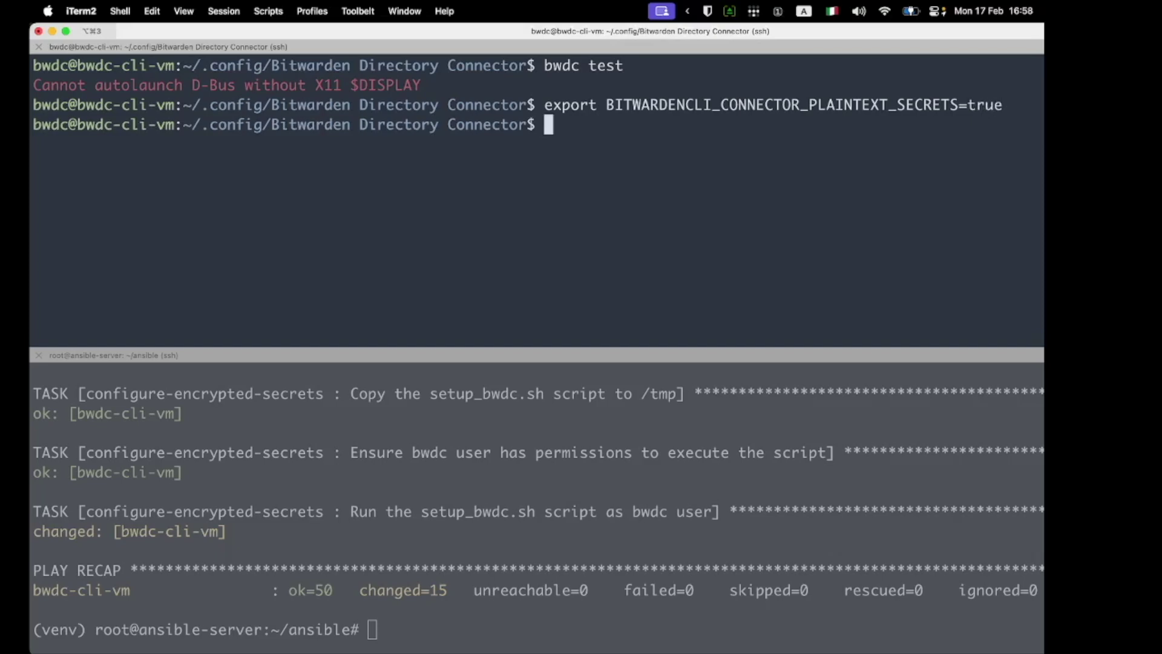
{"action": "type", "text": "ls"}
{"action": "key", "text": "Return"}
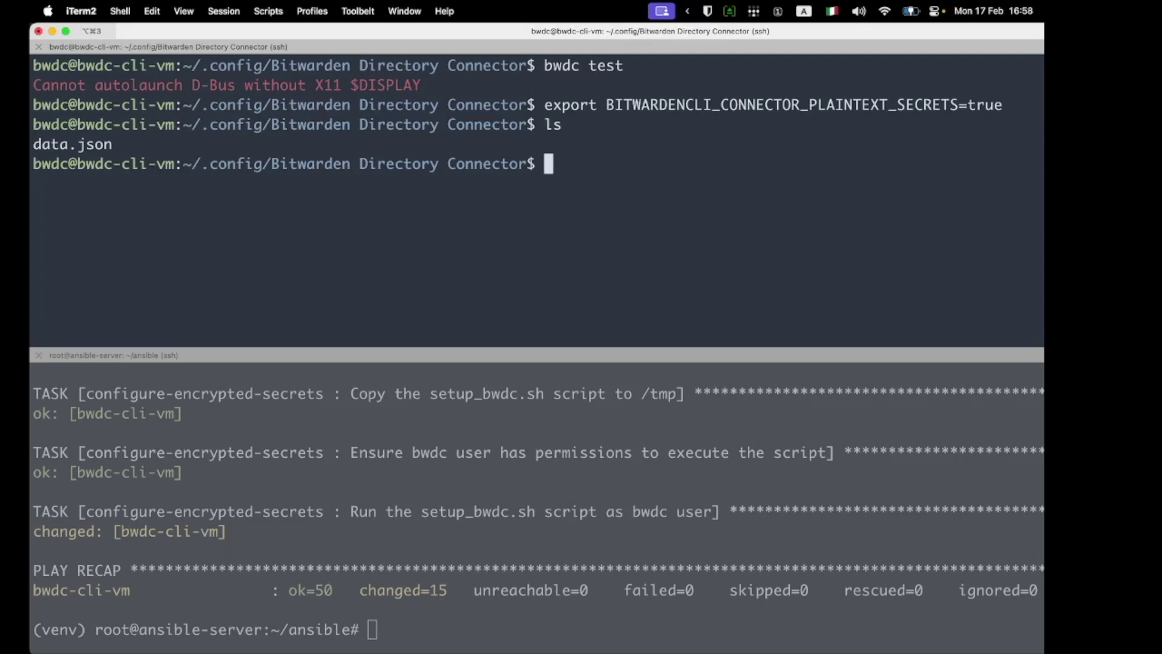
Step: Log the connector CLI out with bwdc logout
{"action": "type", "text": "bwdc logr"}
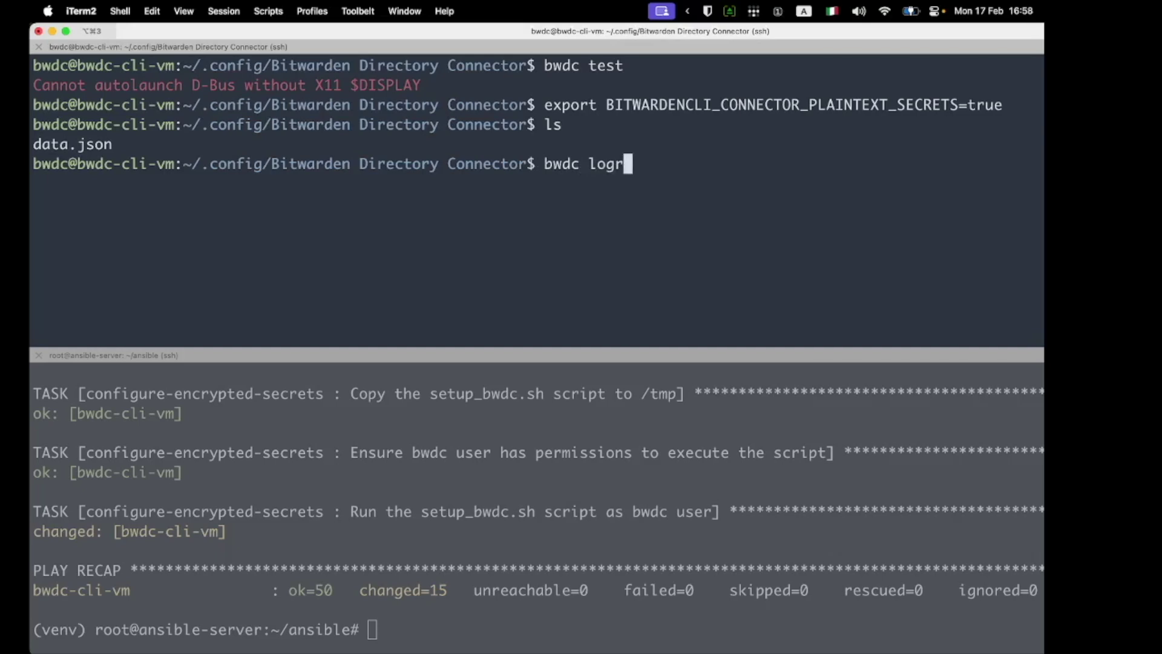
{"action": "key", "text": "BackSpace"}
{"action": "type", "text": "out"}
{"action": "key", "text": "Return"}
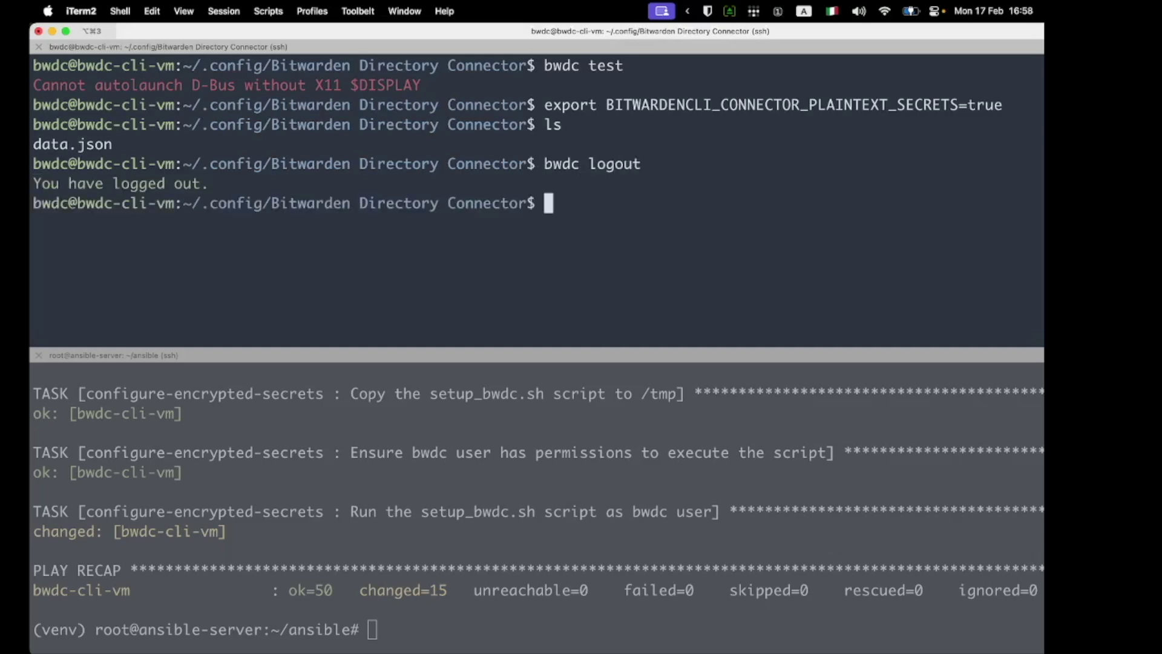
Step: Start a bwdc login from the recalled logout command
{"action": "key", "text": "Up"}
{"action": "key", "text": "BackSpace"}
{"action": "key", "text": "BackSpace"}
{"action": "key", "text": "BackSpace"}
{"action": "key", "text": "BackSpace"}
{"action": "key", "text": "BackSpace"}
{"action": "key", "text": "BackSpace"}
{"action": "type", "text": "logou"}
{"action": "key", "text": "BackSpace"}
{"action": "key", "text": "BackSpace"}
{"action": "type", "text": "in"}
{"action": "key", "text": "Return"}
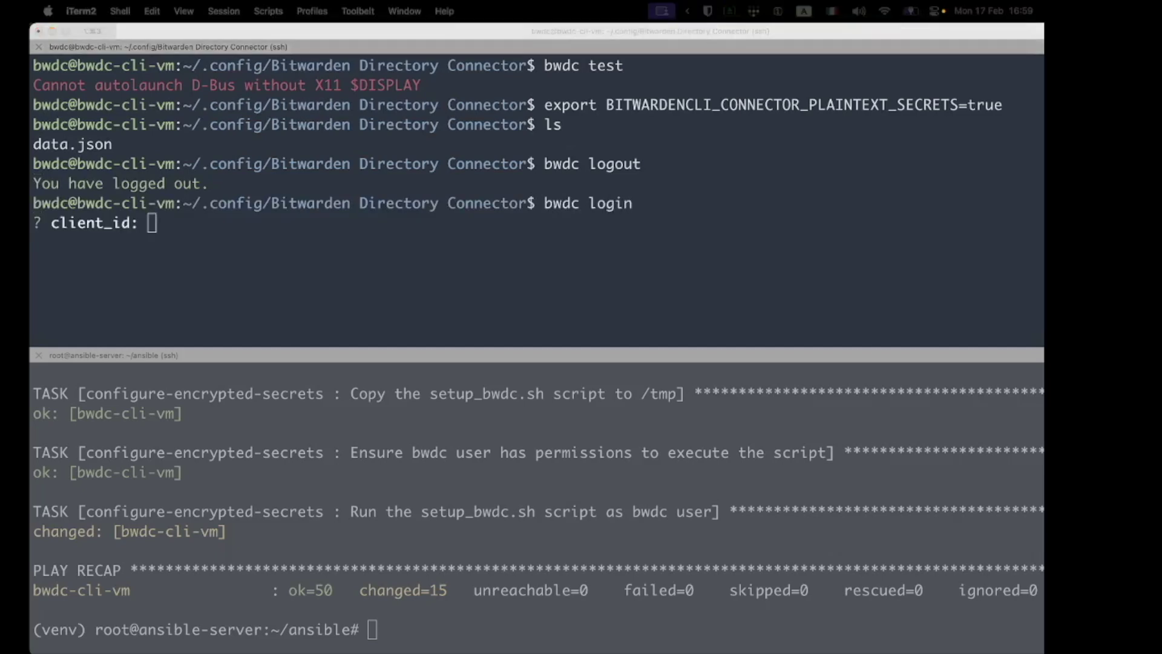
Step: Paste the organization's client ID and client secret to complete the login
{"action": "left_click", "coordinate": [272, 247]}
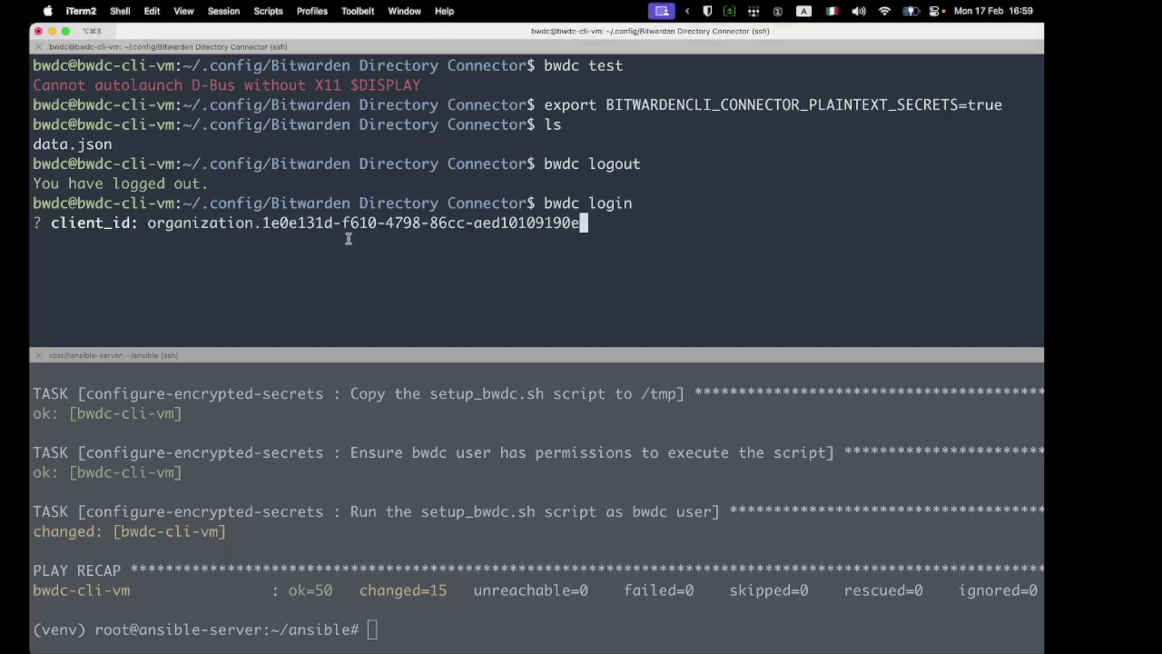
{"action": "key", "text": "Return"}
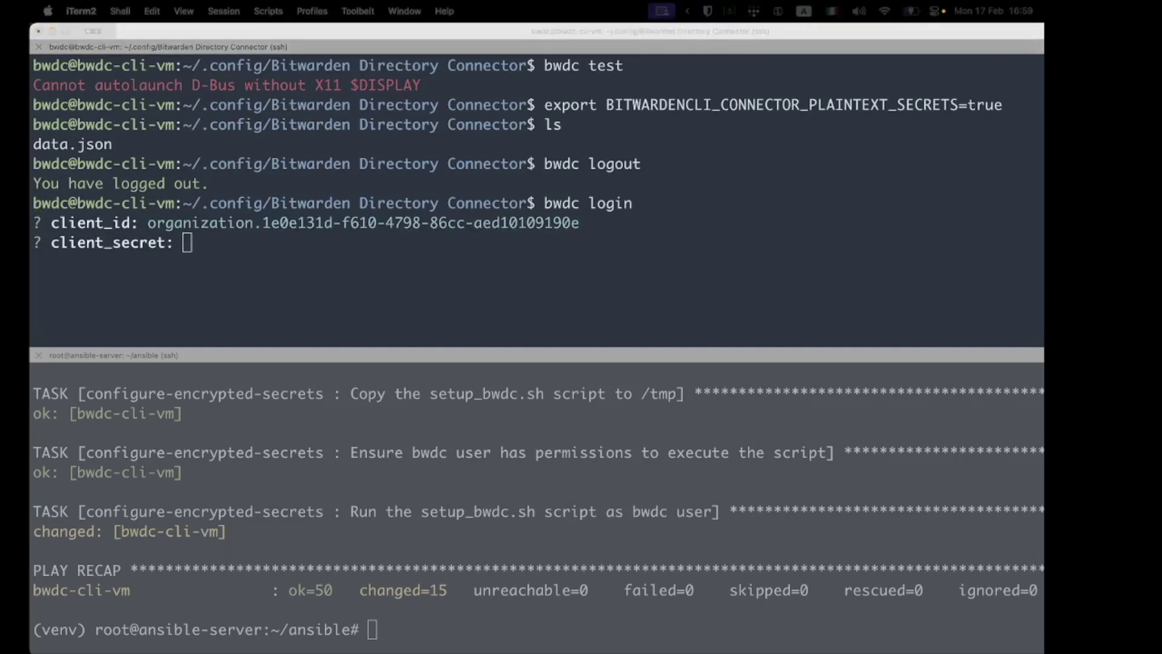
{"action": "left_click", "coordinate": [507, 258]}
{"action": "key", "text": "super+v"}
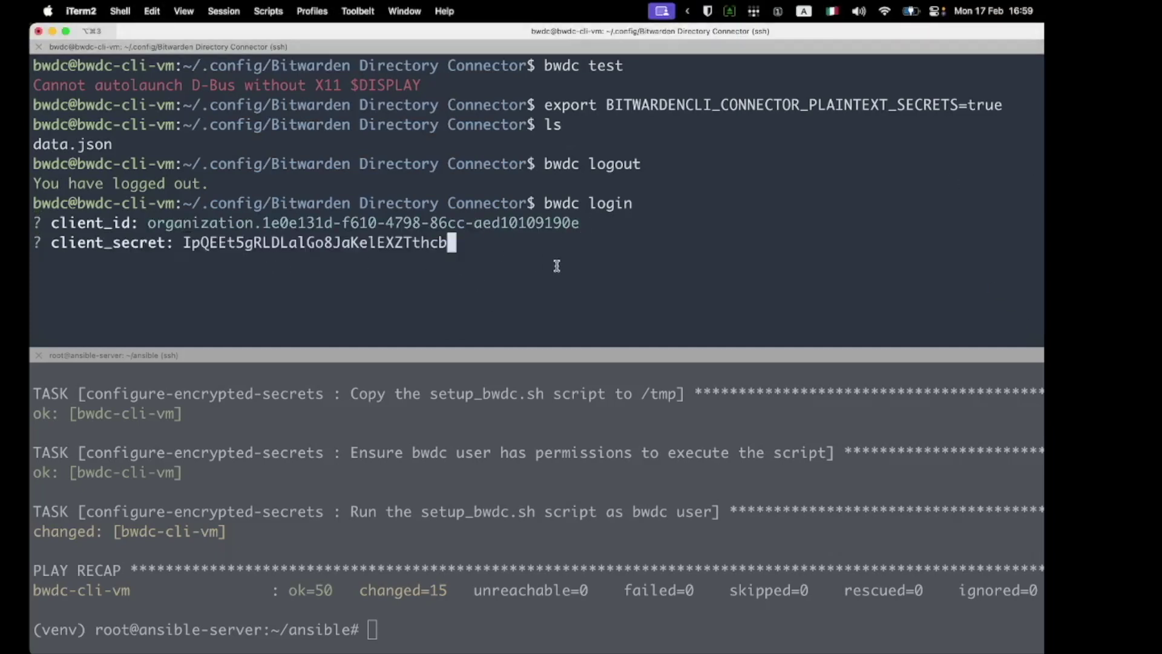
{"action": "key", "text": "Return"}
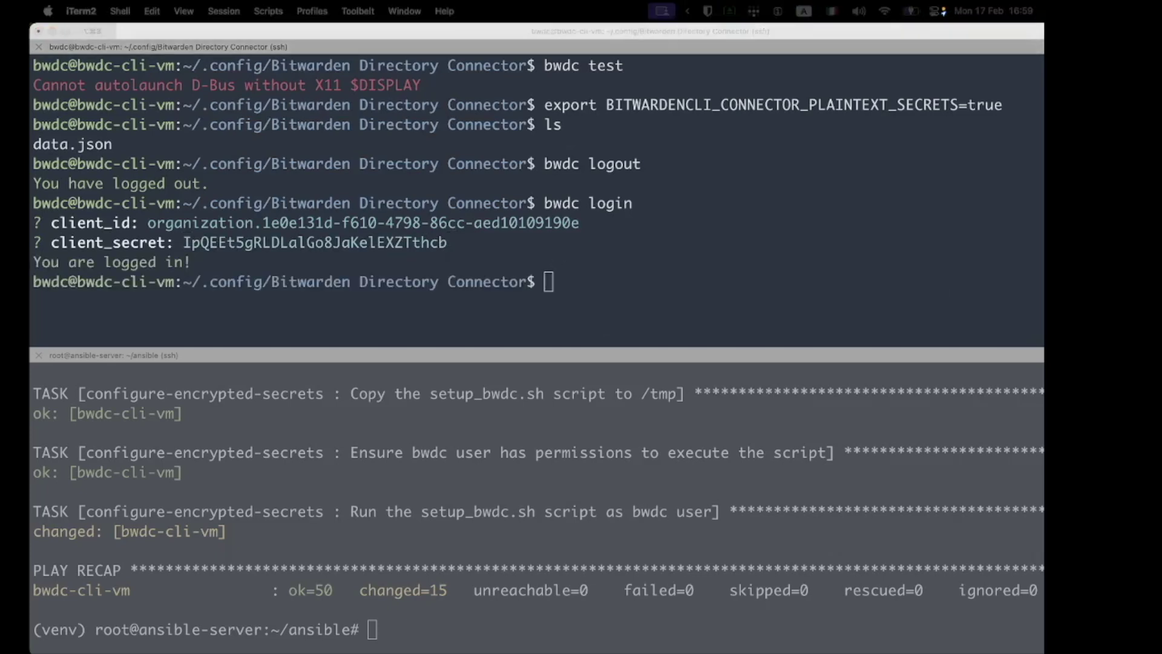
{"action": "left_click", "coordinate": [641, 266]}
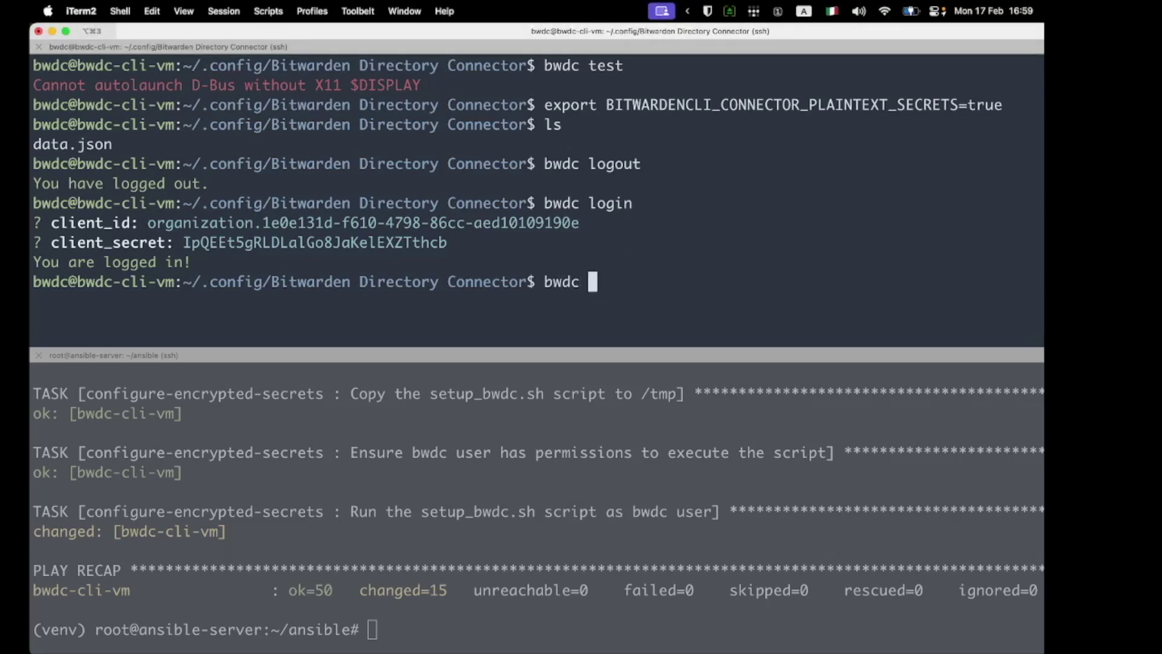
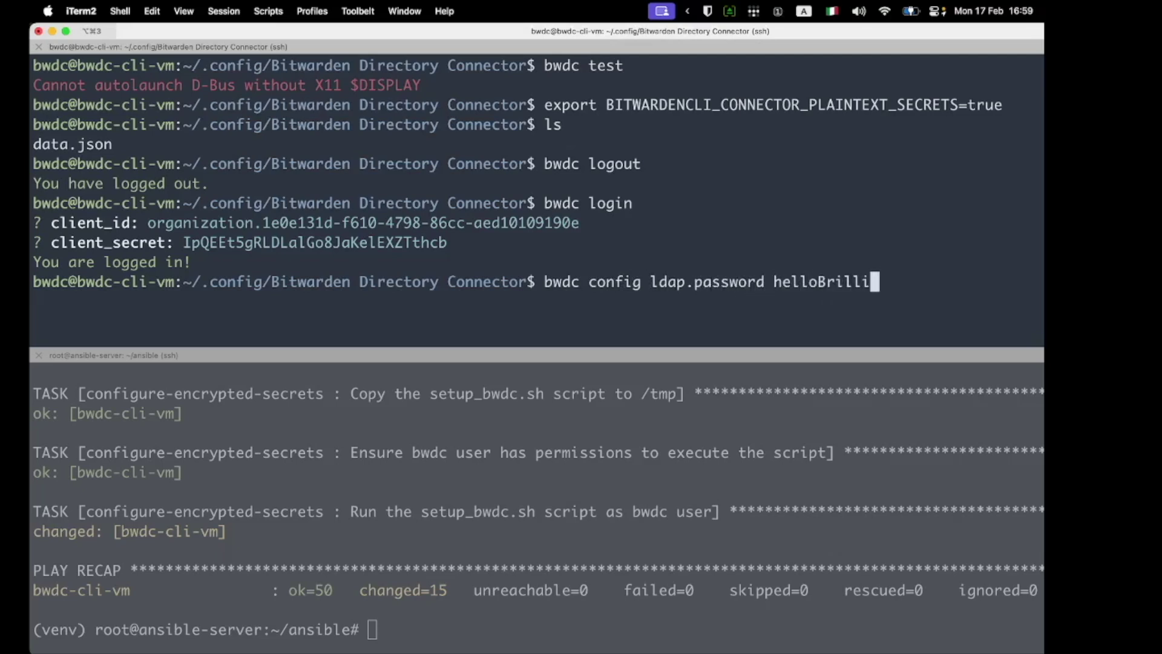
Step: Set the LDAP password with bwdc config ldap.password
{"action": "key", "text": "Return"}
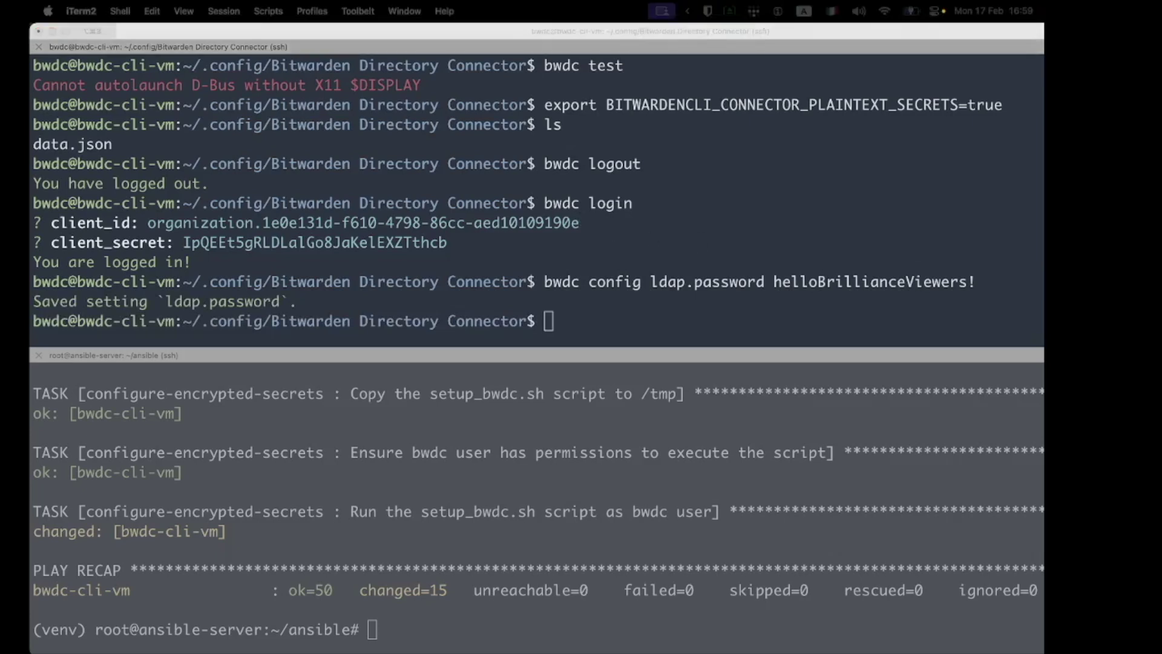
{"action": "left_click", "coordinate": [774, 250]}
Step: Grep data.json for the password, showing the LDAP password stored in plaintext
{"action": "key", "text": "ctrl+r"}
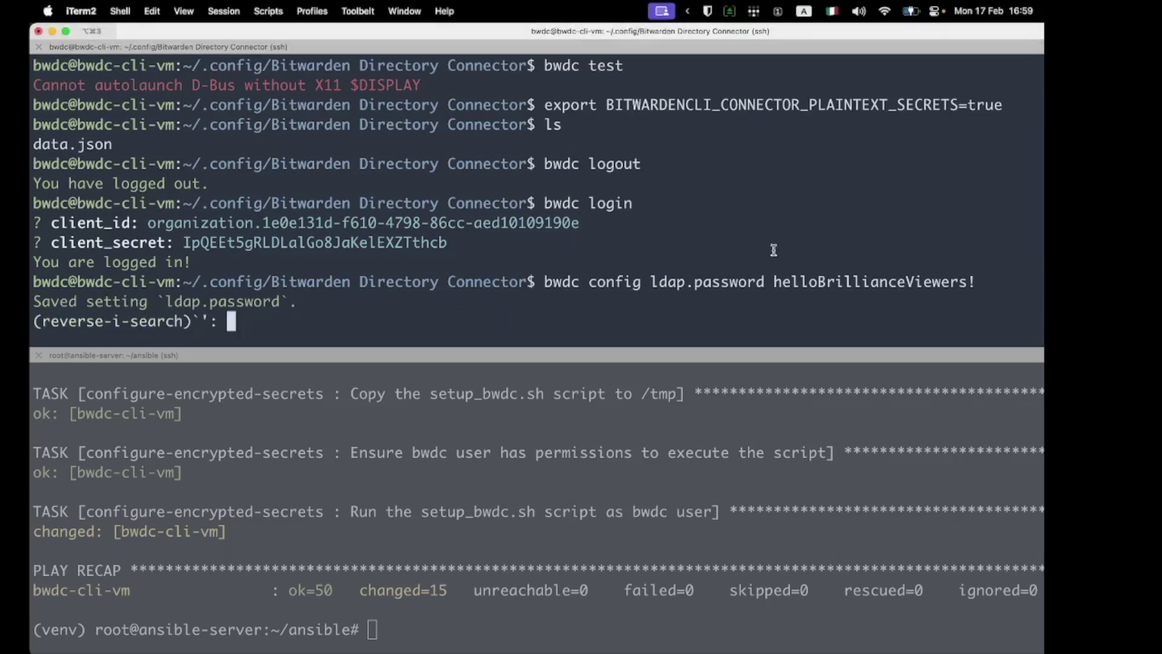
{"action": "type", "text": "cat da"}
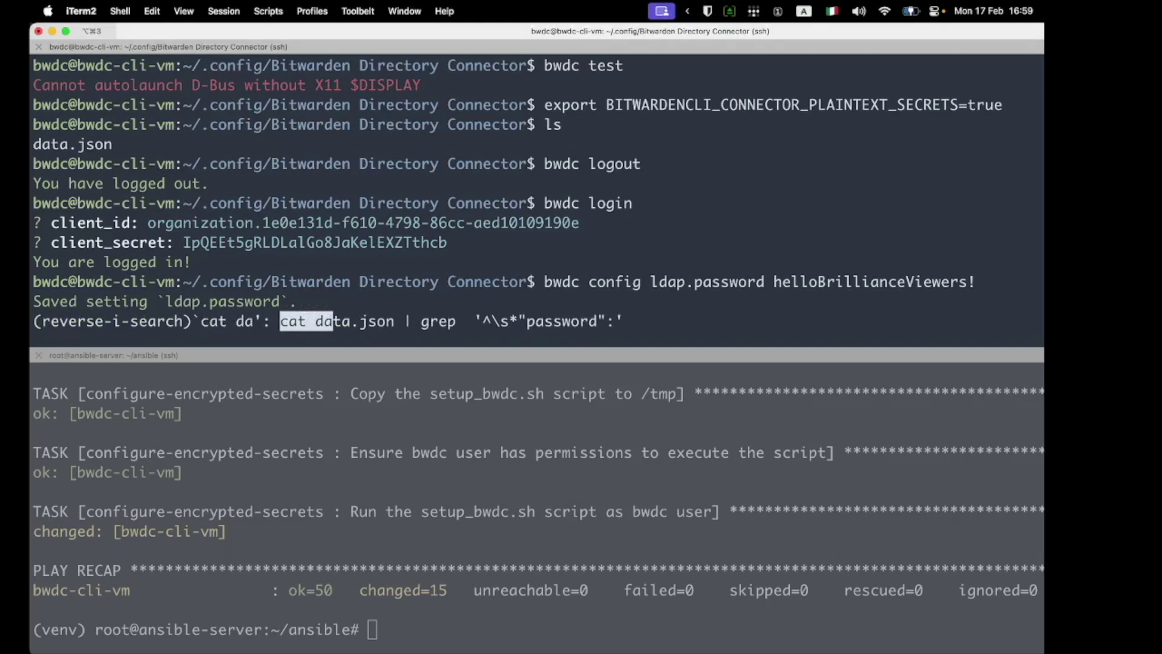
{"action": "key", "text": "ctrl+e"}
{"action": "key", "text": "Return"}
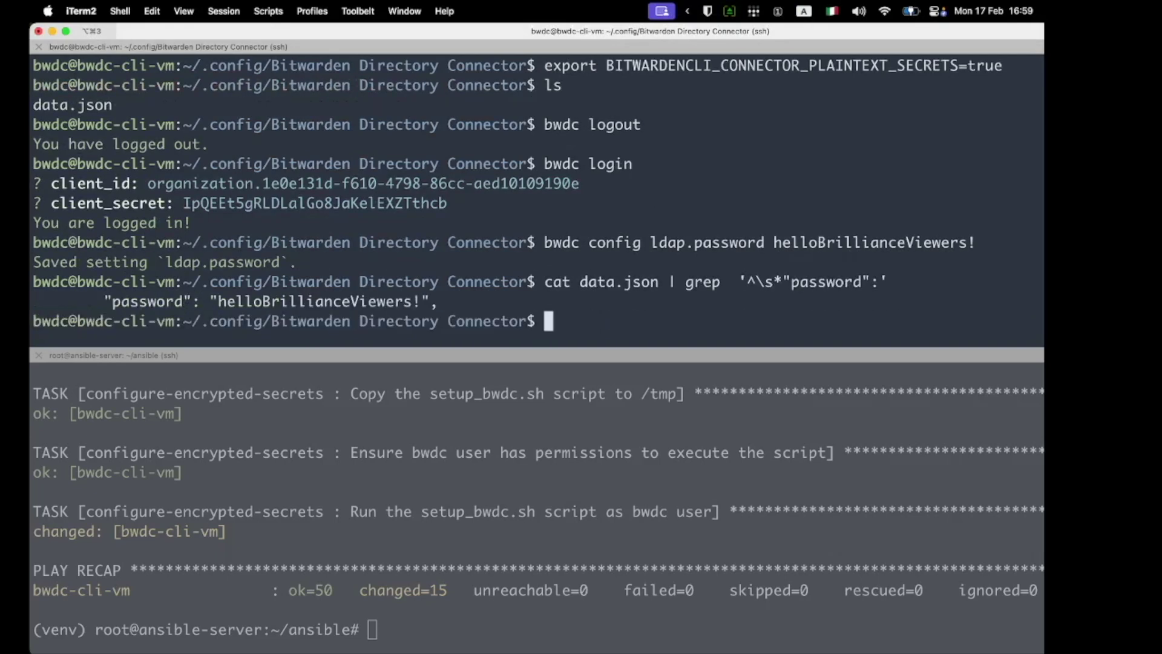
{"action": "left_click_drag", "start_coordinate": [532, 292], "coordinate": [41, 301]}
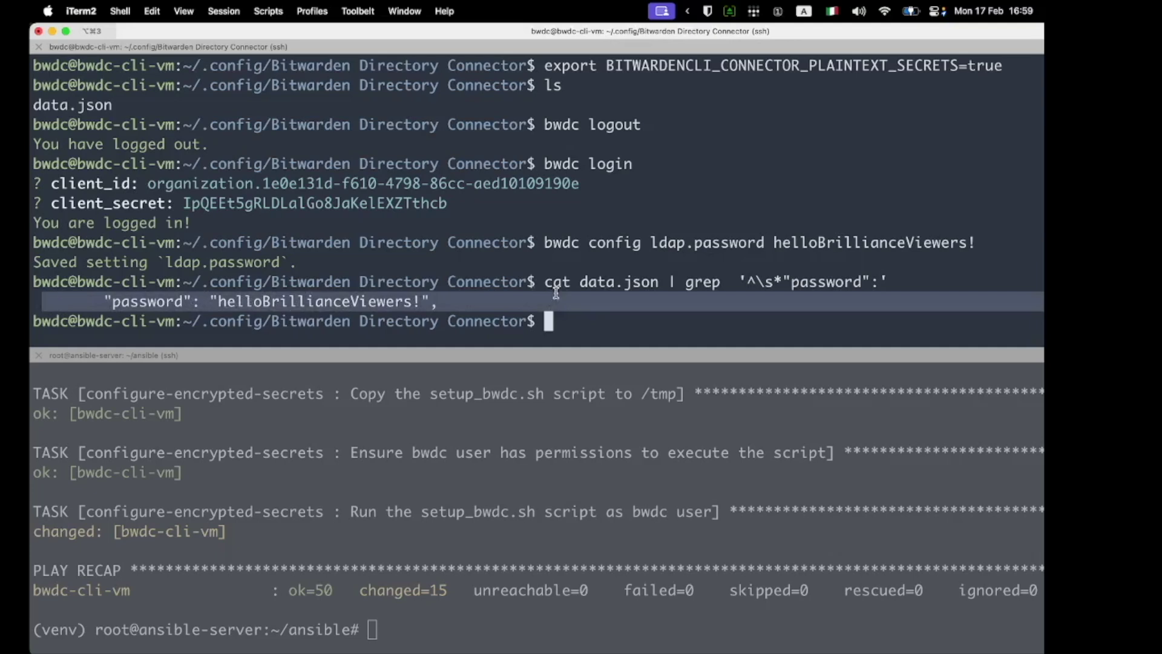
Step: Run bwdc test --pretty and scroll up through the JSON of groups and enabled users
{"action": "left_click", "coordinate": [617, 324]}
{"action": "type", "text": "bwdc test --pretty"}
{"action": "key", "text": "Return"}
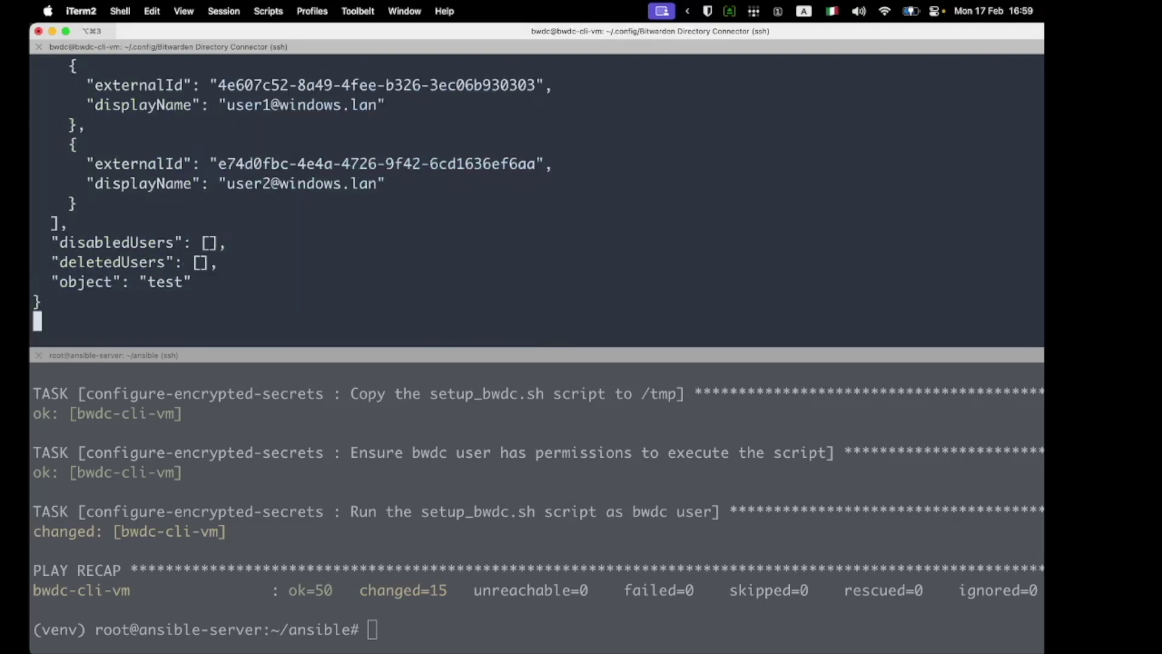
{"action": "scroll", "coordinate": [486, 284], "scroll_direction": "up", "scroll_amount": 5}
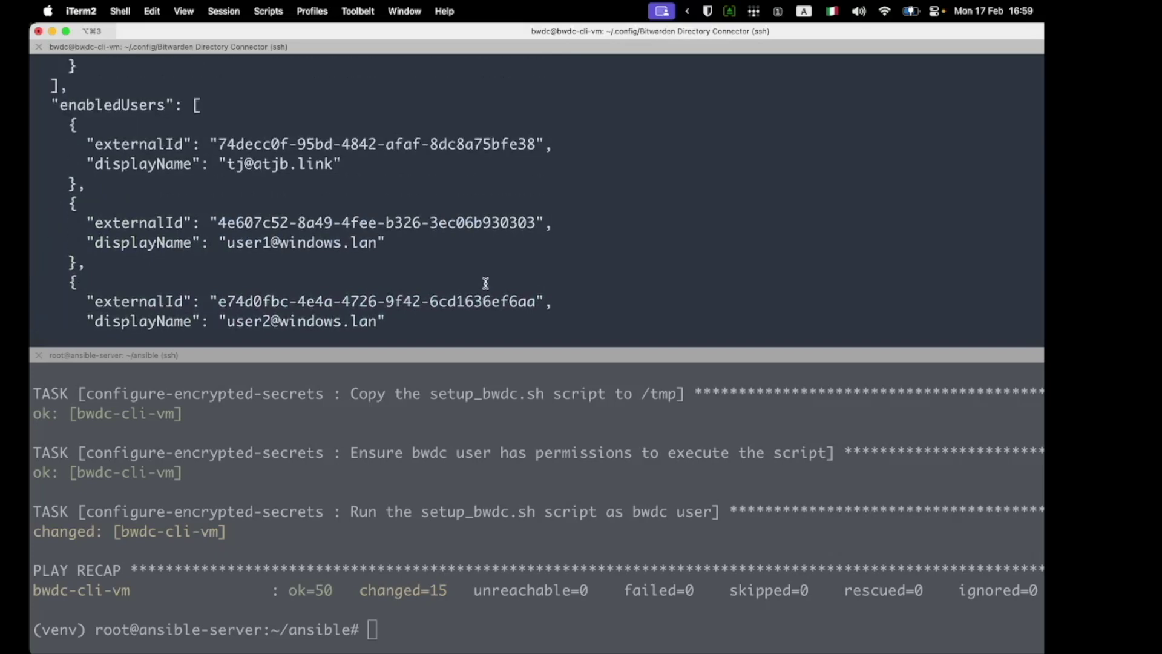
{"action": "scroll", "coordinate": [486, 284], "scroll_direction": "up", "scroll_amount": 5}
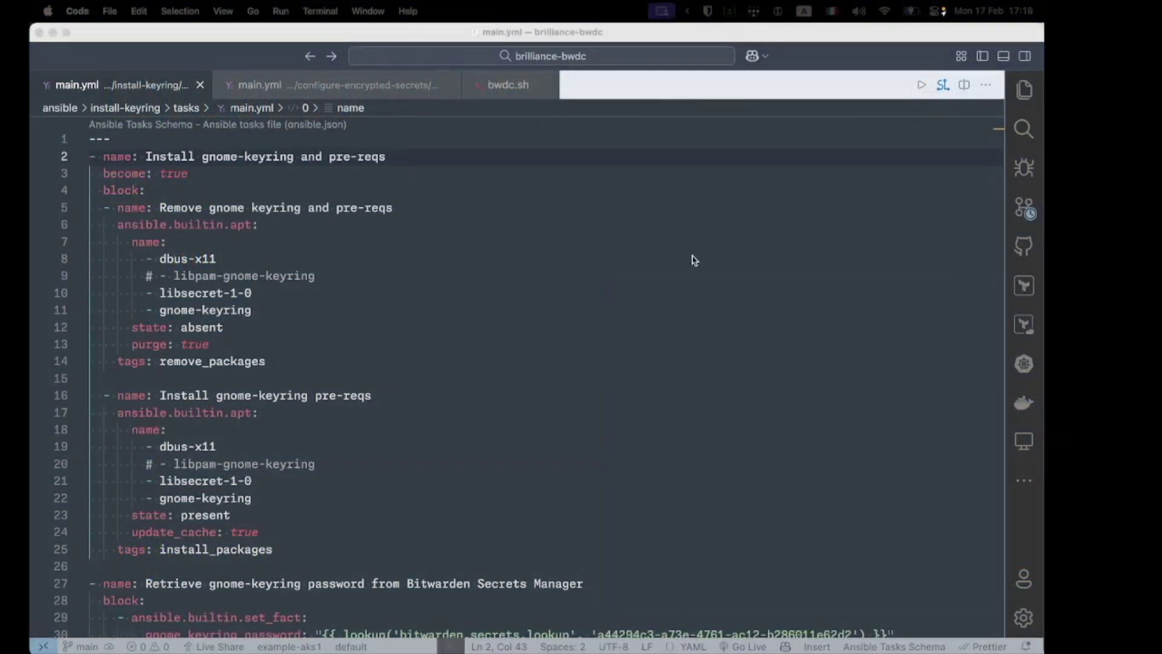
Step: Review the install-keyring tasks: gnome-keyring package, keyring password secret lookup, and the unlock command
{"action": "left_click", "coordinate": [610, 260]}
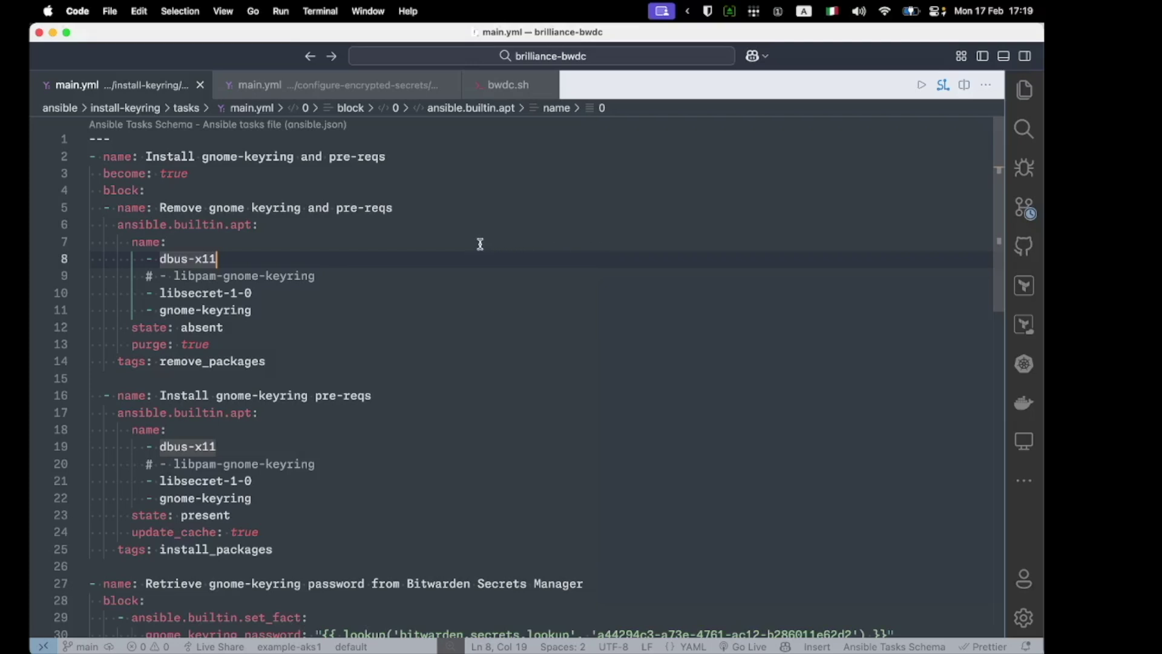
{"action": "left_click_drag", "start_coordinate": [276, 312], "coordinate": [153, 310]}
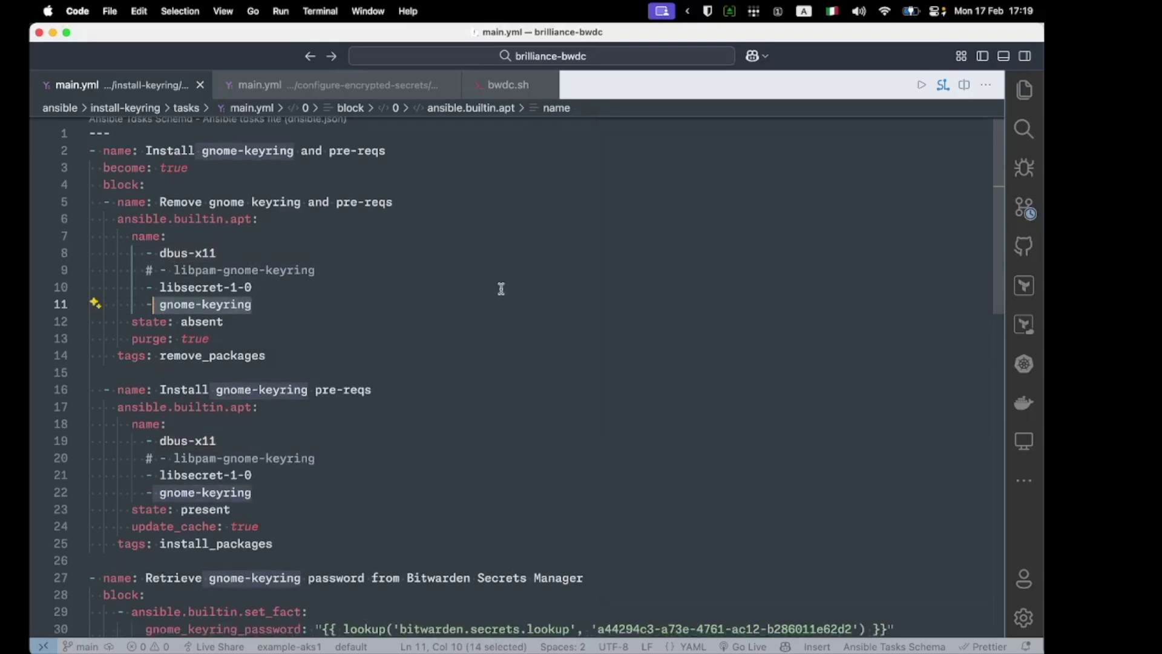
{"action": "scroll", "coordinate": [497, 286], "scroll_direction": "down", "scroll_amount": 2}
{"action": "scroll", "coordinate": [510, 285], "scroll_direction": "down", "scroll_amount": 1}
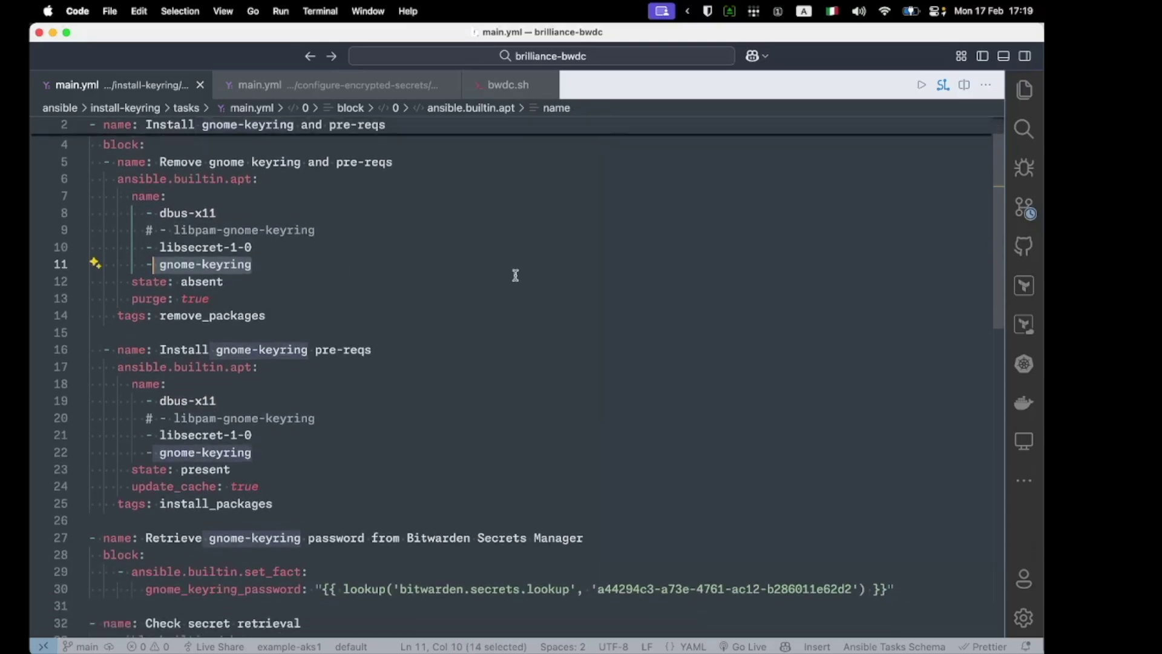
{"action": "scroll", "coordinate": [493, 280], "scroll_direction": "down", "scroll_amount": 5}
{"action": "left_click_drag", "start_coordinate": [160, 481], "coordinate": [881, 499]}
{"action": "scroll", "coordinate": [611, 403], "scroll_direction": "down", "scroll_amount": 8}
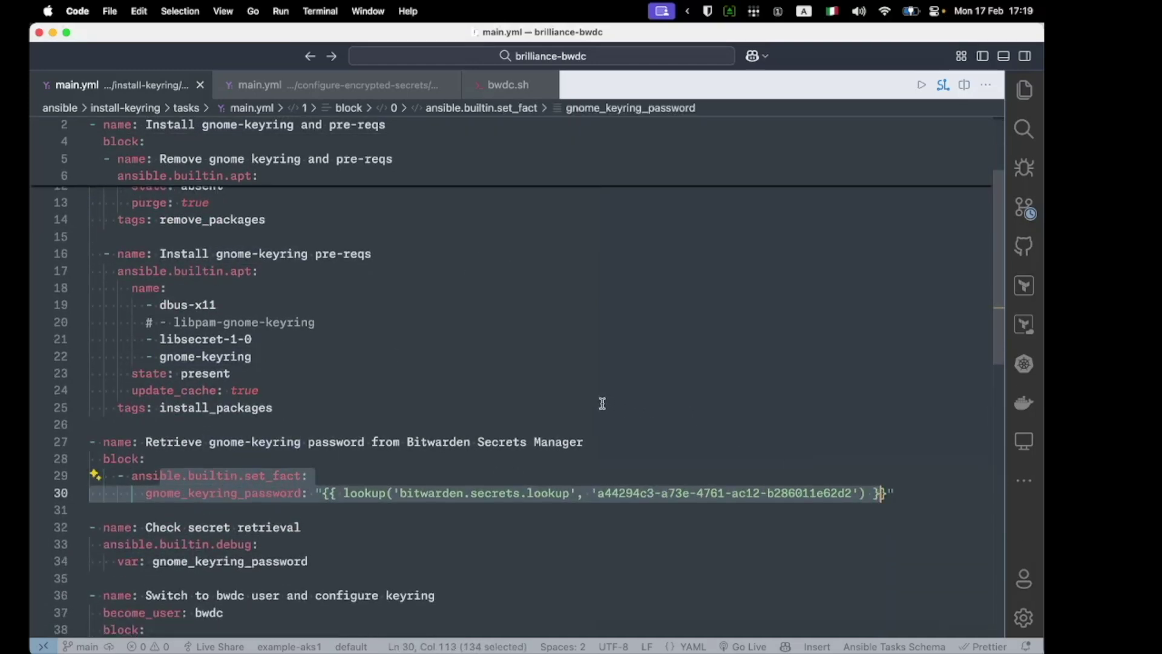
{"action": "left_click_drag", "start_coordinate": [146, 598], "coordinate": [664, 599]}
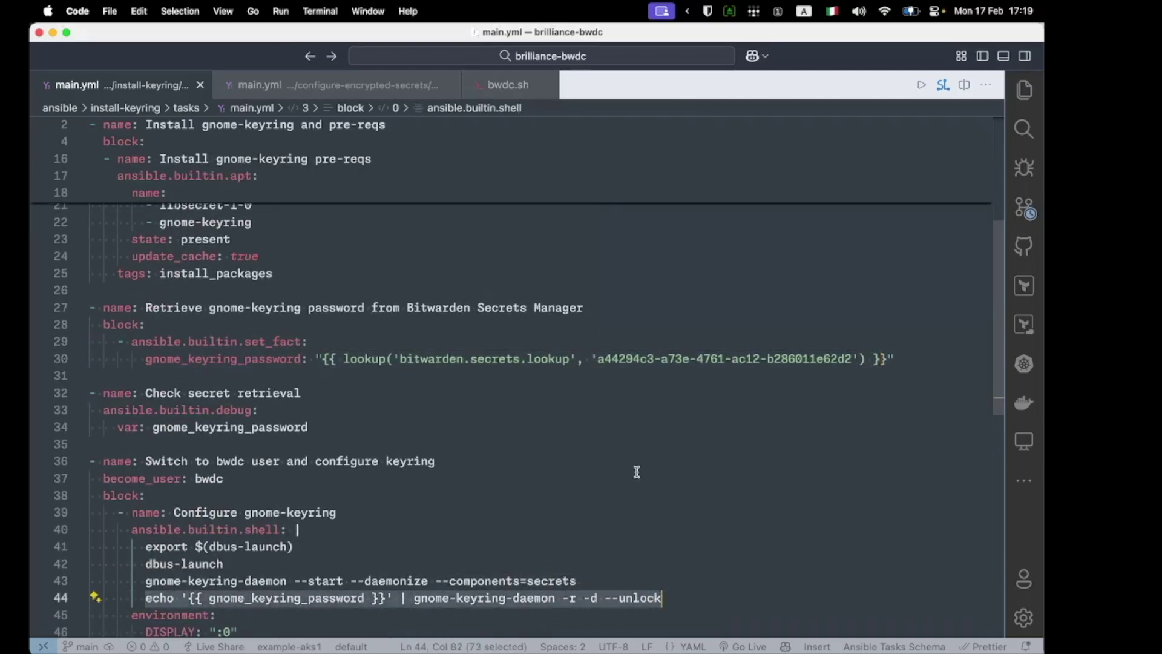
{"action": "scroll", "coordinate": [632, 472], "scroll_direction": "down", "scroll_amount": 5}
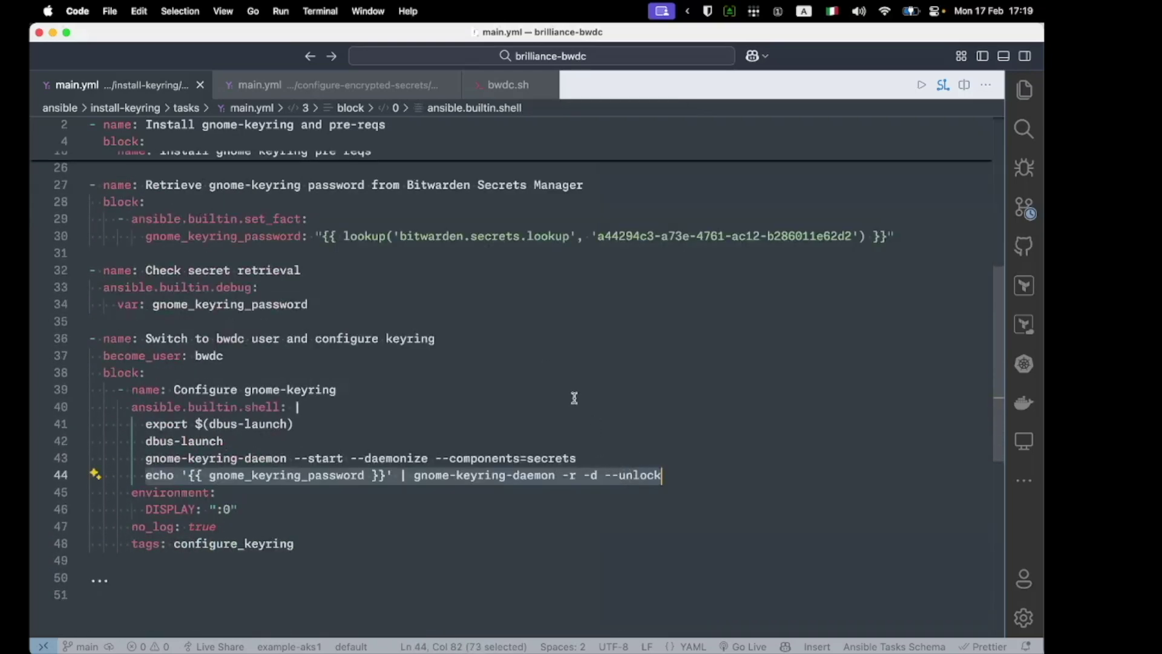
Step: Review the configure-encrypted-secrets tasks that copy bwdc.sh to /home/bwdc and run it
{"action": "left_click", "coordinate": [299, 91]}
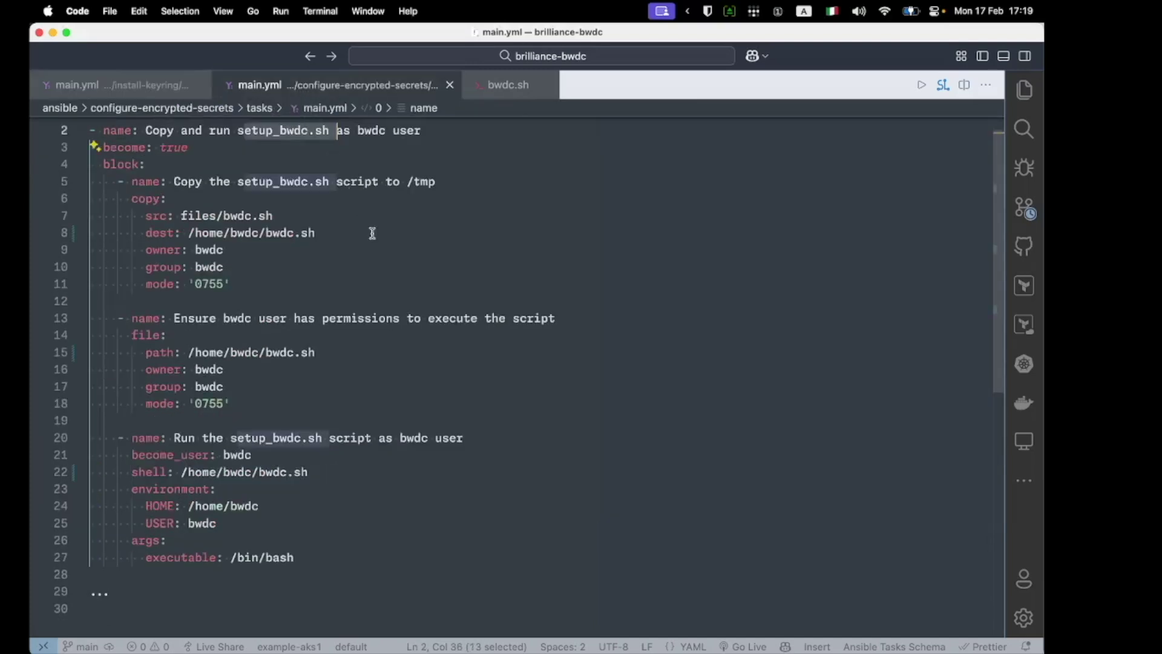
{"action": "scroll", "coordinate": [394, 242], "scroll_direction": "up", "scroll_amount": 1}
{"action": "left_click", "coordinate": [392, 222]}
{"action": "left_click_drag", "start_coordinate": [234, 156], "coordinate": [423, 550]}
{"action": "left_click", "coordinate": [449, 382]}
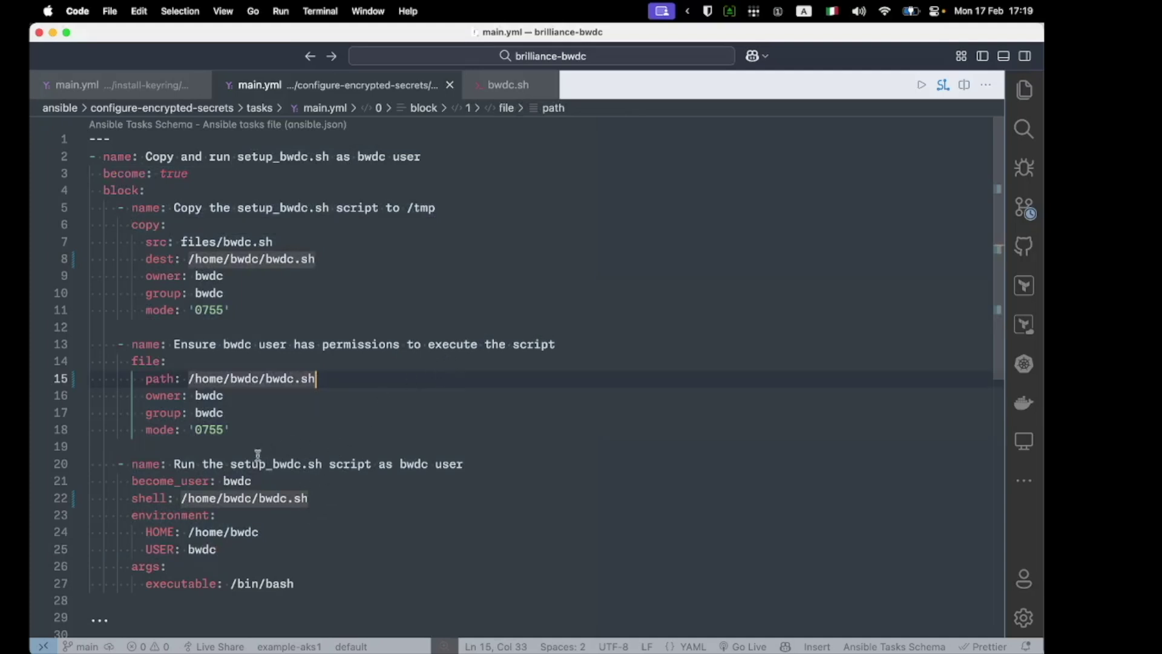
{"action": "left_click_drag", "start_coordinate": [231, 464], "coordinate": [416, 578]}
{"action": "left_click", "coordinate": [394, 506]}
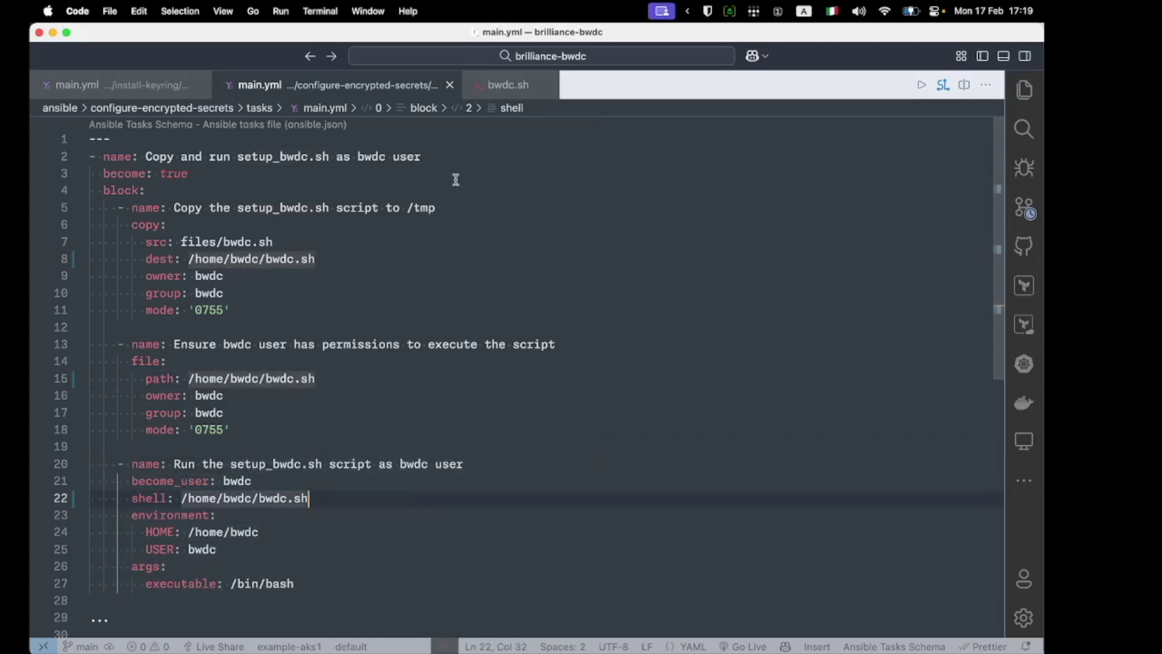
Step: Review bwdc.sh's dbus and keyring daemon commands, its bwdc test line, and the two password secret lookups
{"action": "left_click", "coordinate": [507, 84]}
{"action": "left_click", "coordinate": [470, 248]}
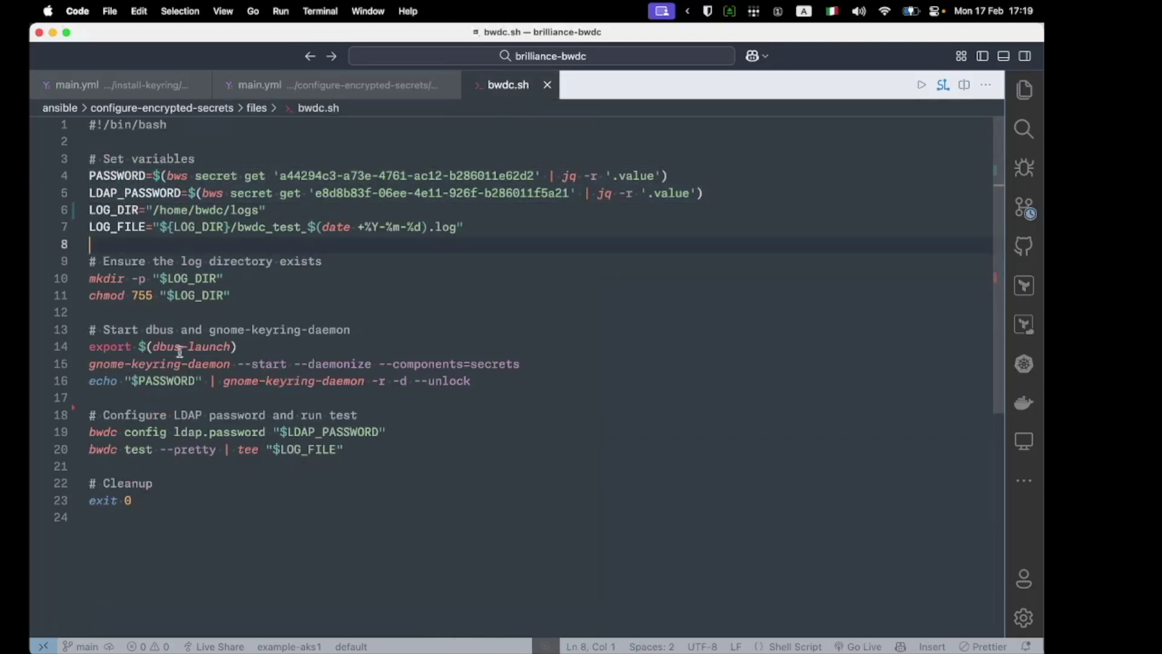
{"action": "left_click", "coordinate": [112, 346]}
{"action": "left_click_drag", "start_coordinate": [112, 346], "coordinate": [527, 379]}
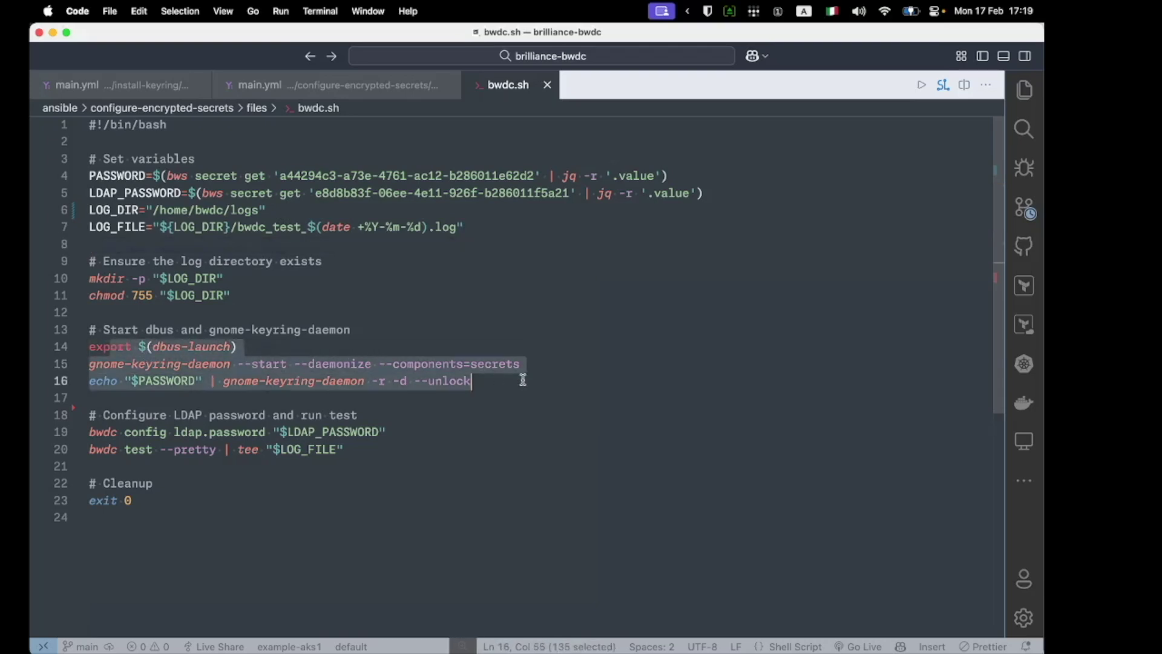
{"action": "left_click", "coordinate": [557, 315]}
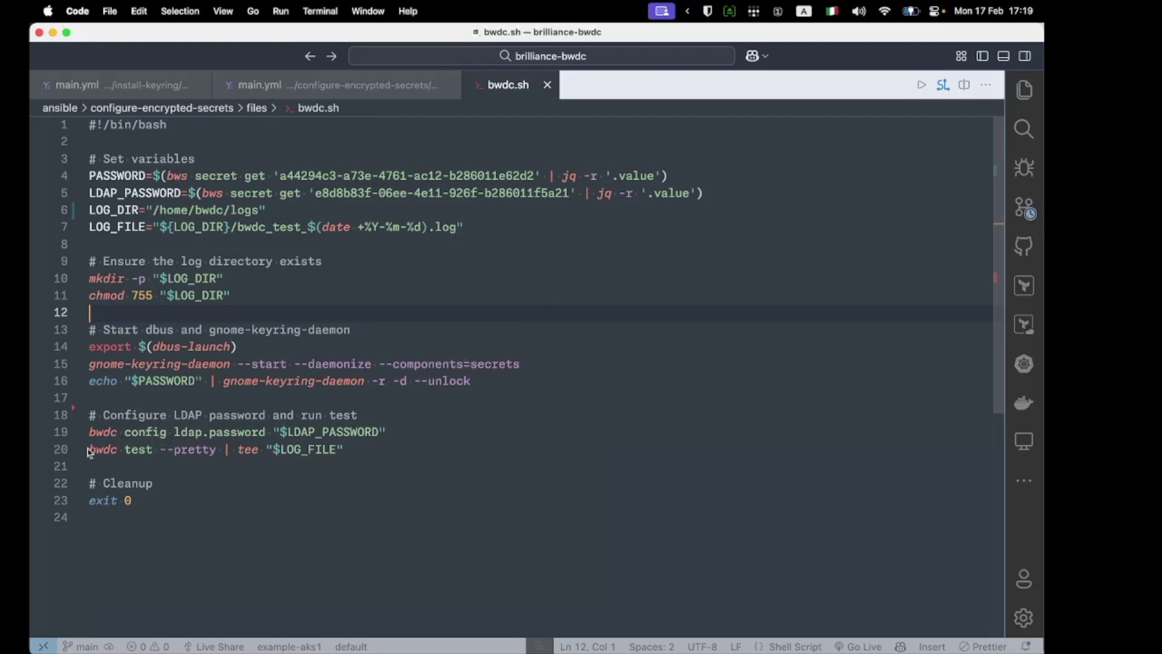
{"action": "left_click_drag", "start_coordinate": [352, 449], "coordinate": [90, 451]}
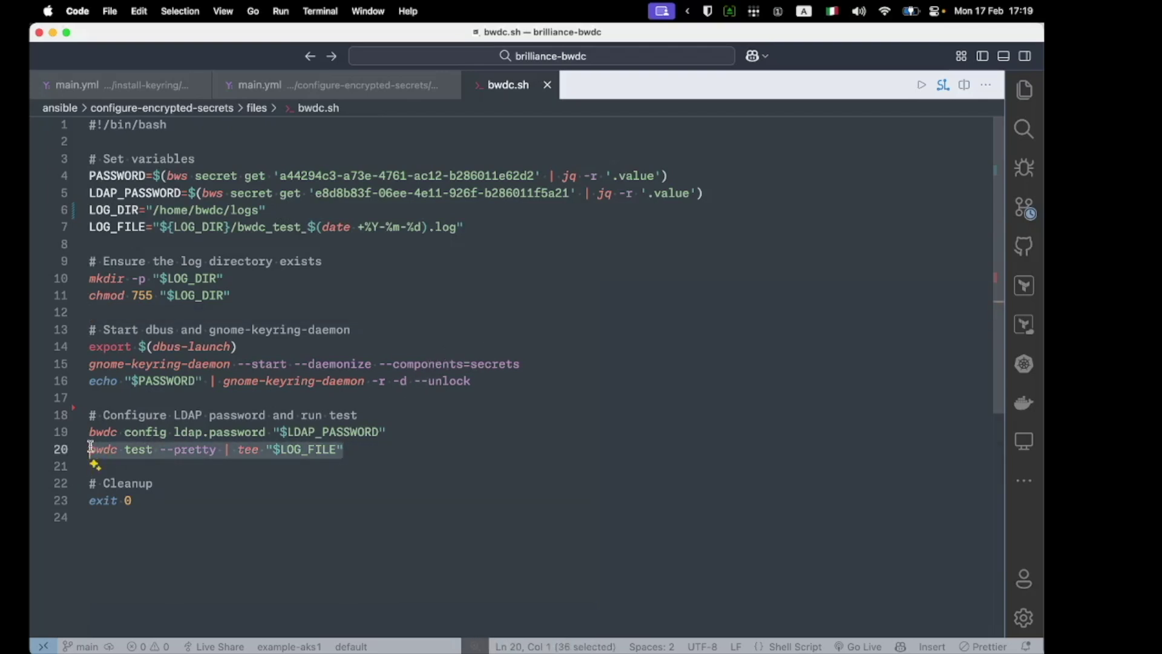
{"action": "left_click", "coordinate": [506, 383]}
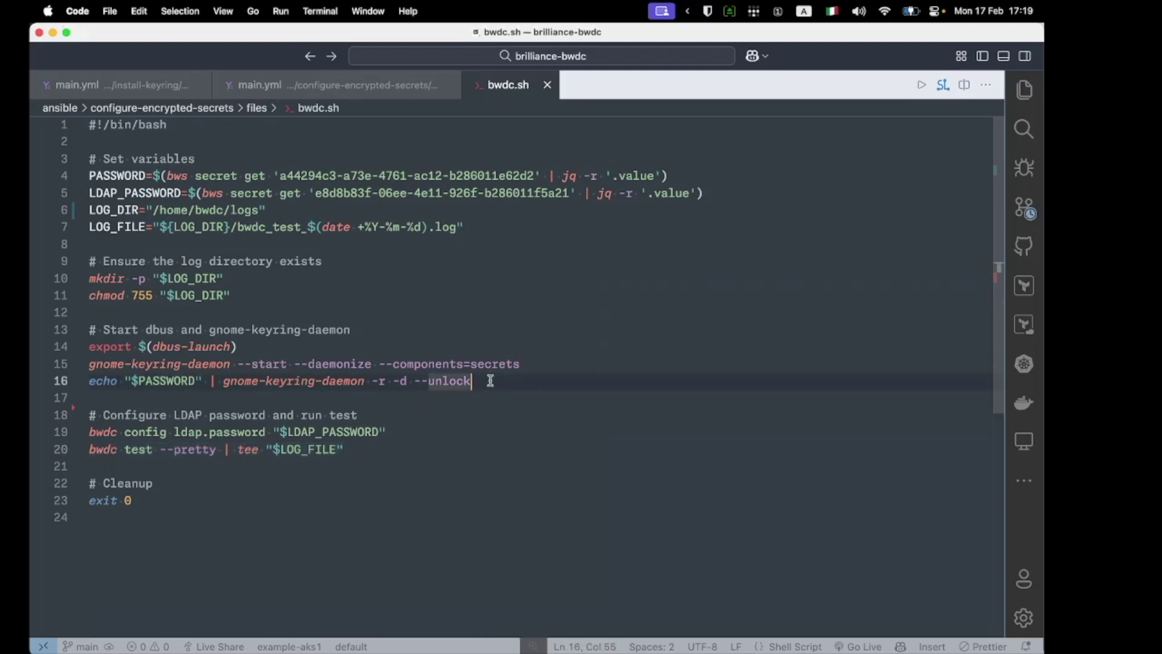
{"action": "left_click_drag", "start_coordinate": [96, 175], "coordinate": [704, 192]}
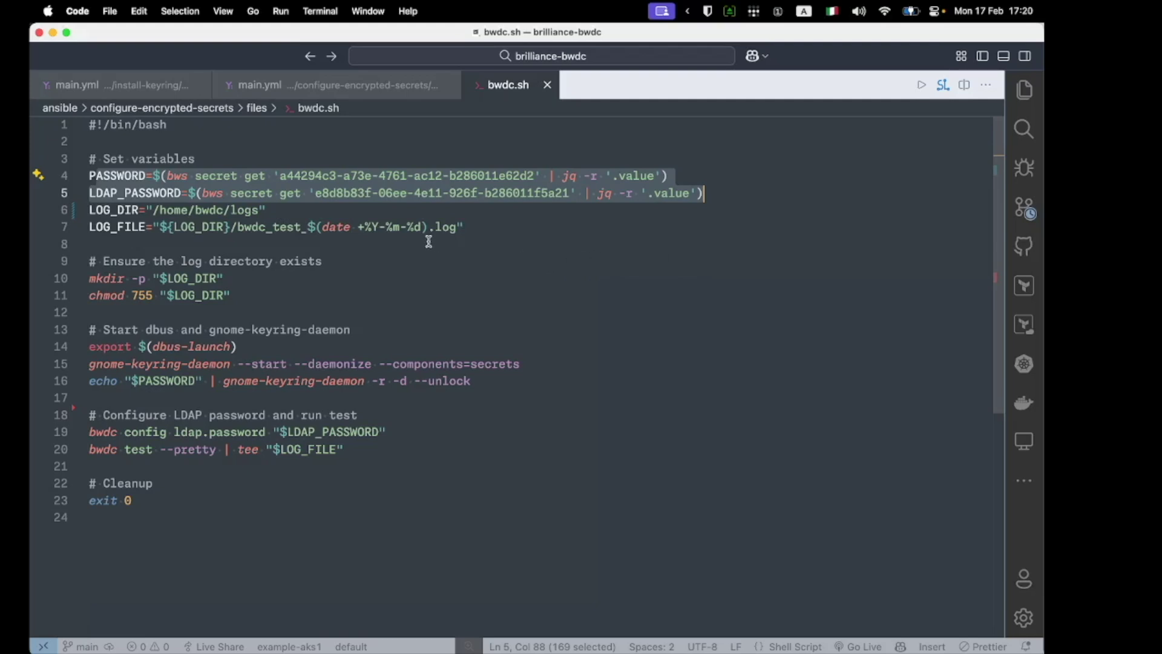
Step: Close the ansible pane so the VM session fills the terminal, then clear it and list files
{"action": "left_click", "coordinate": [54, 33]}
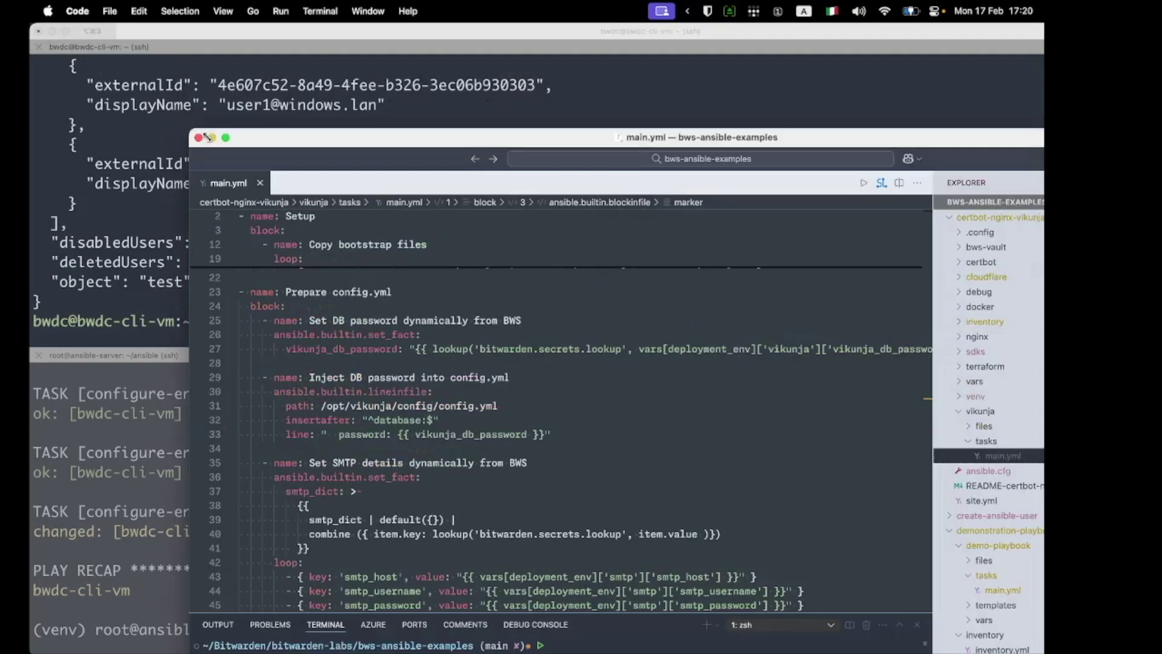
{"action": "left_click", "coordinate": [130, 194]}
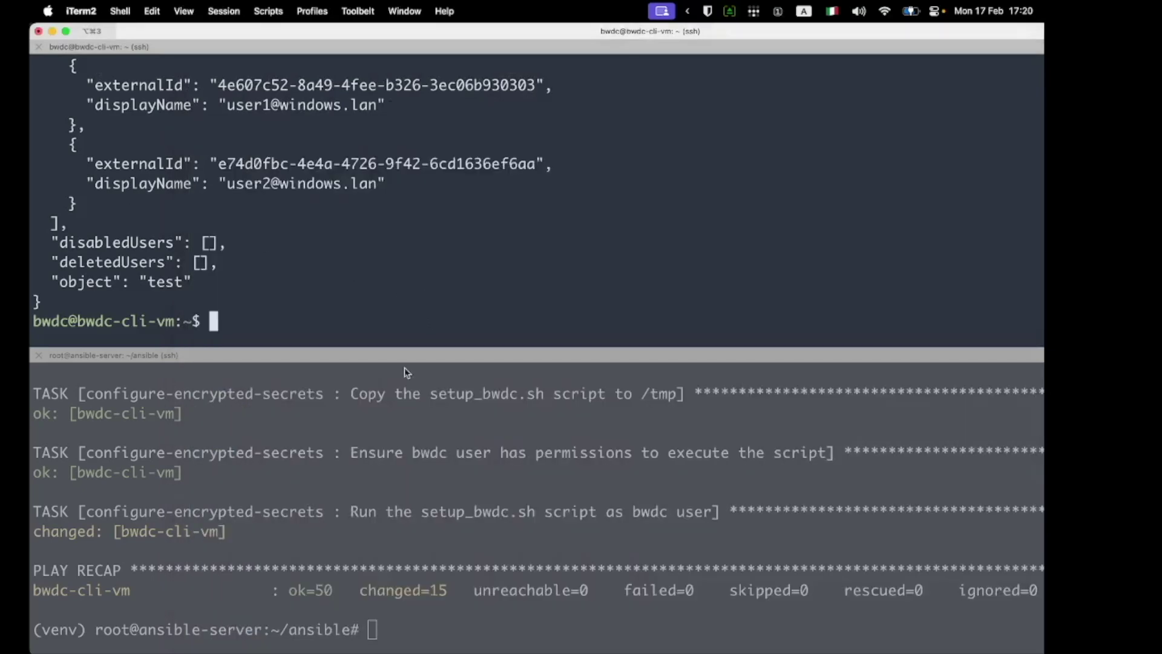
{"action": "left_click", "coordinate": [390, 395]}
{"action": "left_click", "coordinate": [39, 354]}
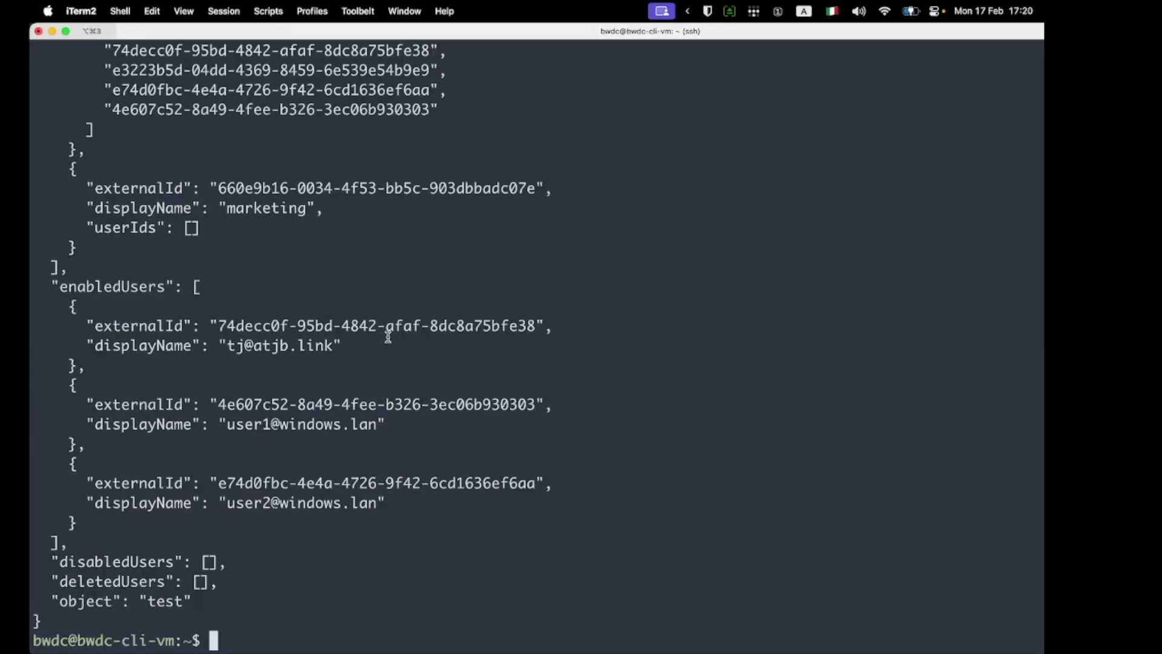
{"action": "key", "text": "ctrl+l"}
{"action": "type", "text": "ls"}
{"action": "key", "text": "Return"}
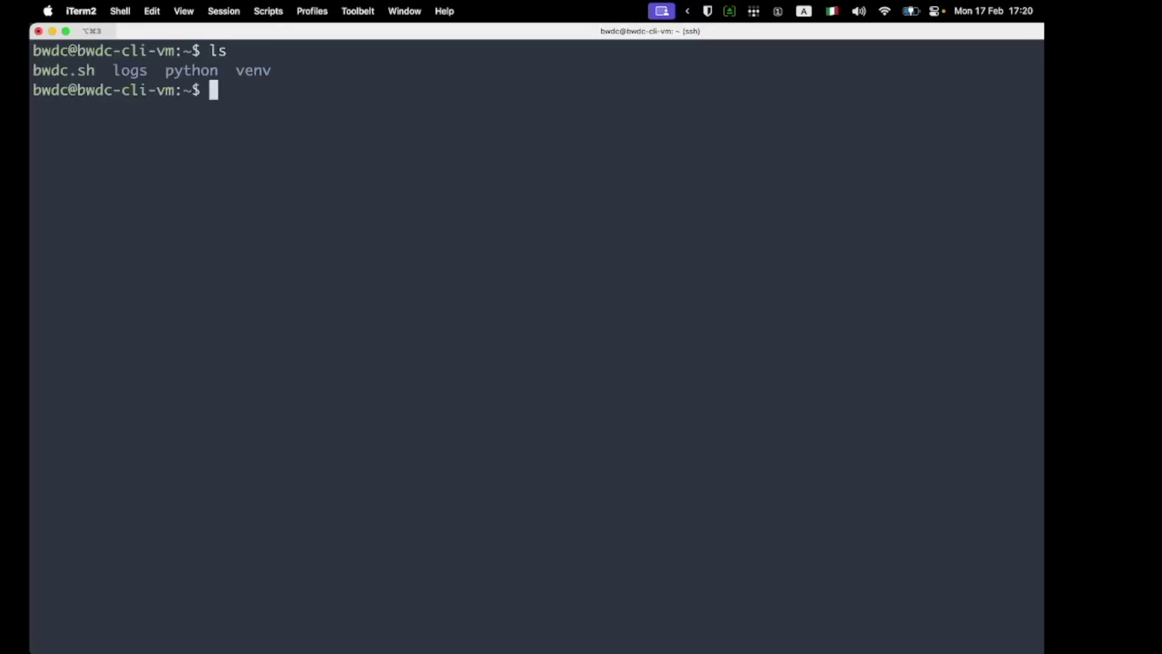
Step: Delete the old logs folder with rm -r logs/ and rerun ./bwdc.sh
{"action": "type", "text": "rm -r lo"}
{"action": "key", "text": "Tab"}
{"action": "key", "text": "Return"}
{"action": "type", "text": "."}
{"action": "key", "text": "BackSpace"}
{"action": "type", "text": "./bw"}
{"action": "key", "text": "Tab"}
{"action": "key", "text": "Return"}
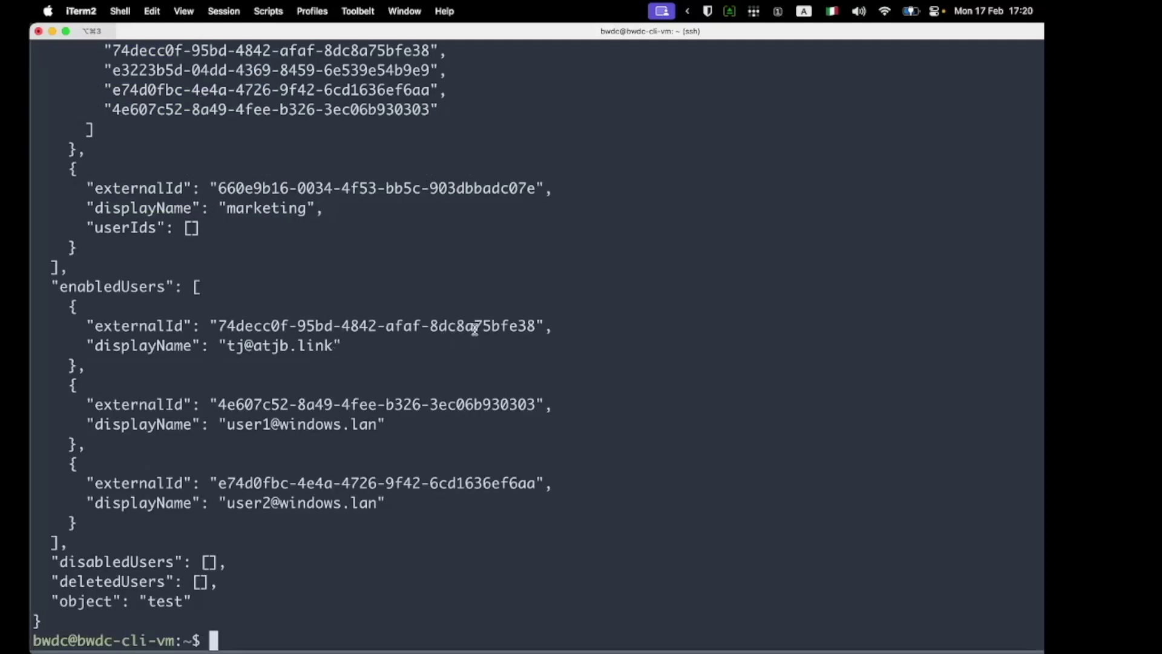
Step: Move into the new logs folder and display bwdc_test_2025-02-17.log
{"action": "type", "text": "ls"}
{"action": "key", "text": "Return"}
{"action": "type", "text": "l"}
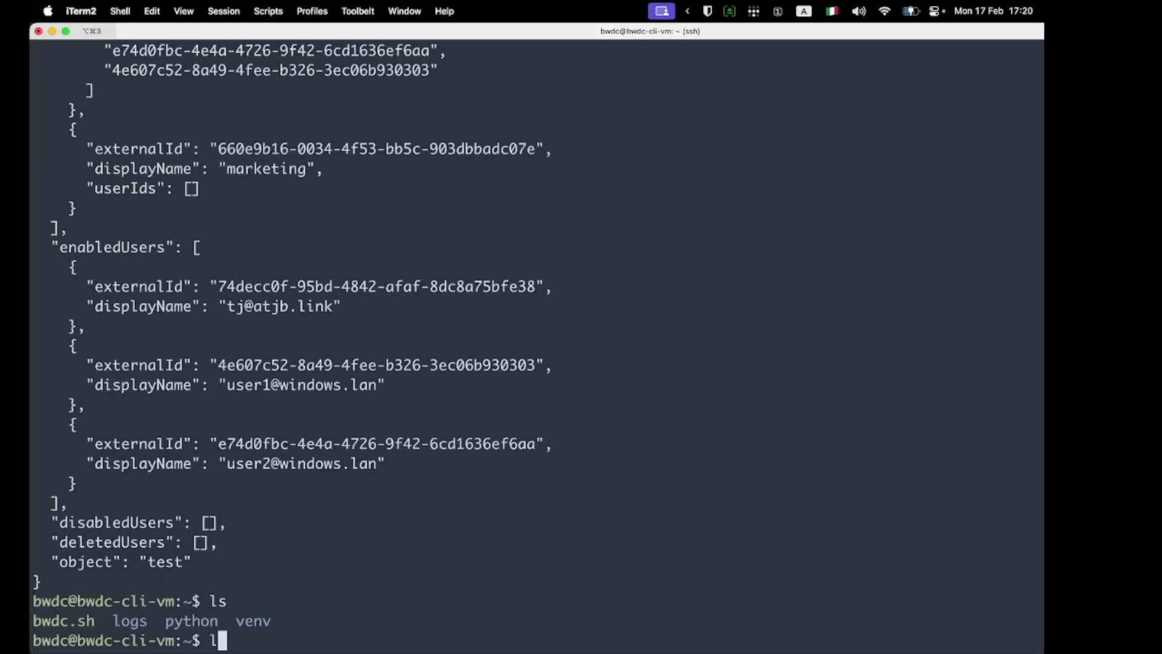
{"action": "key", "text": "BackSpace"}
{"action": "type", "text": "cd logs/"}
{"action": "key", "text": "Return"}
{"action": "type", "text": "ls"}
{"action": "key", "text": "Return"}
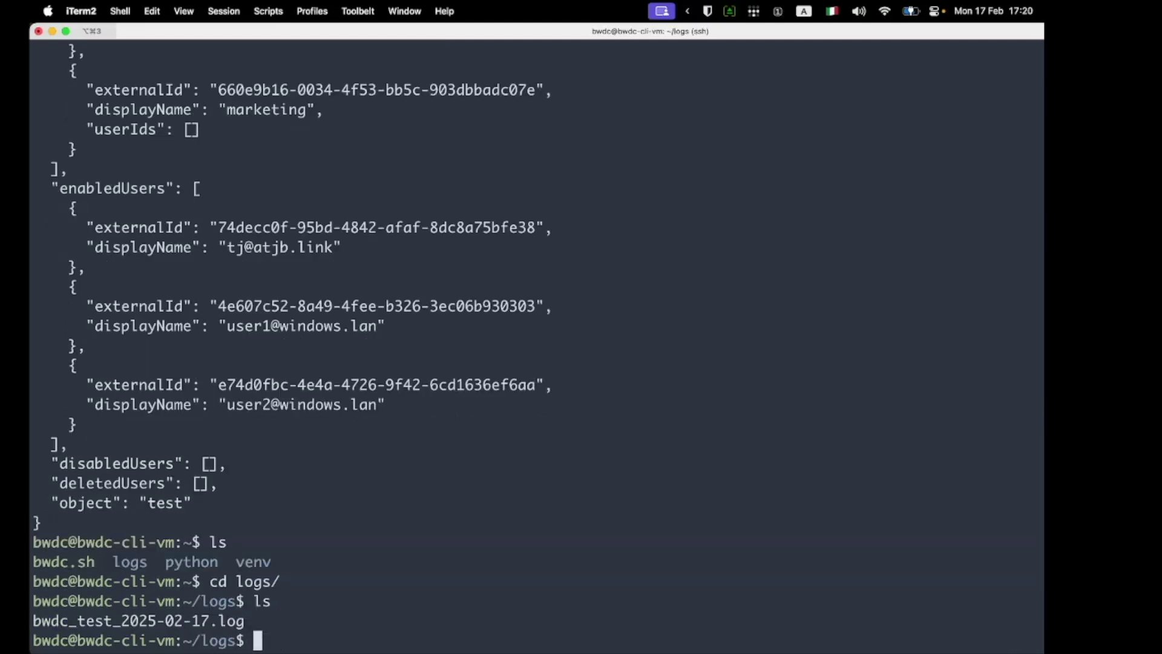
{"action": "type", "text": "cat bw"}
{"action": "key", "text": "Tab"}
{"action": "key", "text": "Return"}
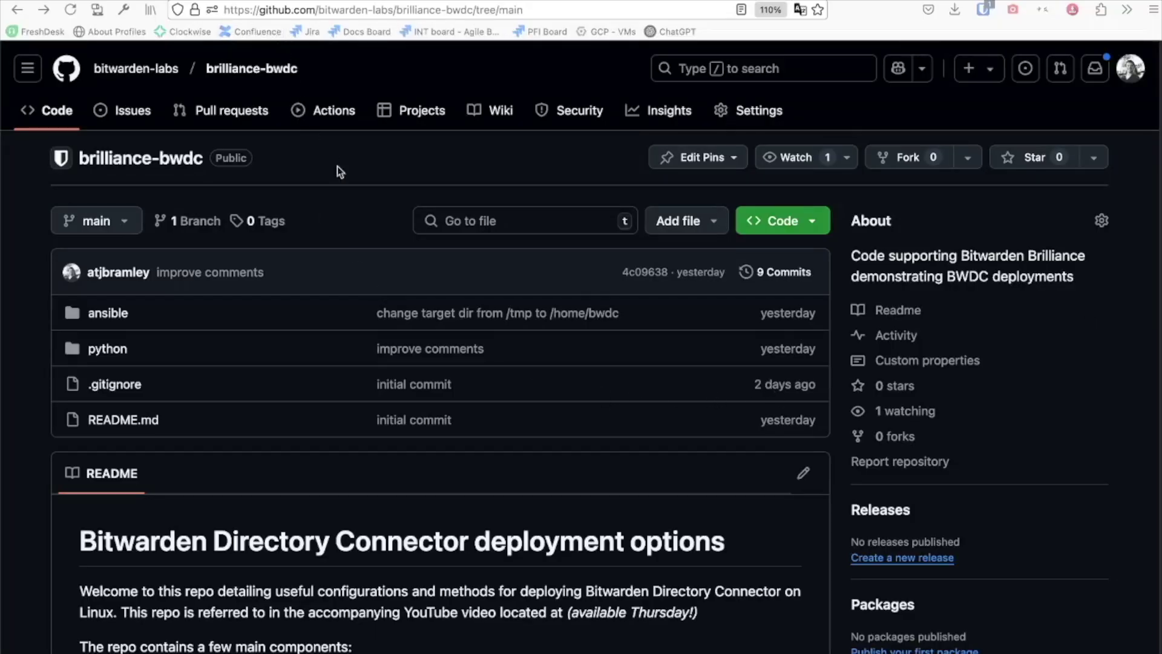
Step: Scroll down the brilliance-bwdc repository to the README's deployment options
{"action": "scroll", "coordinate": [354, 205], "scroll_direction": "down", "scroll_amount": 3}
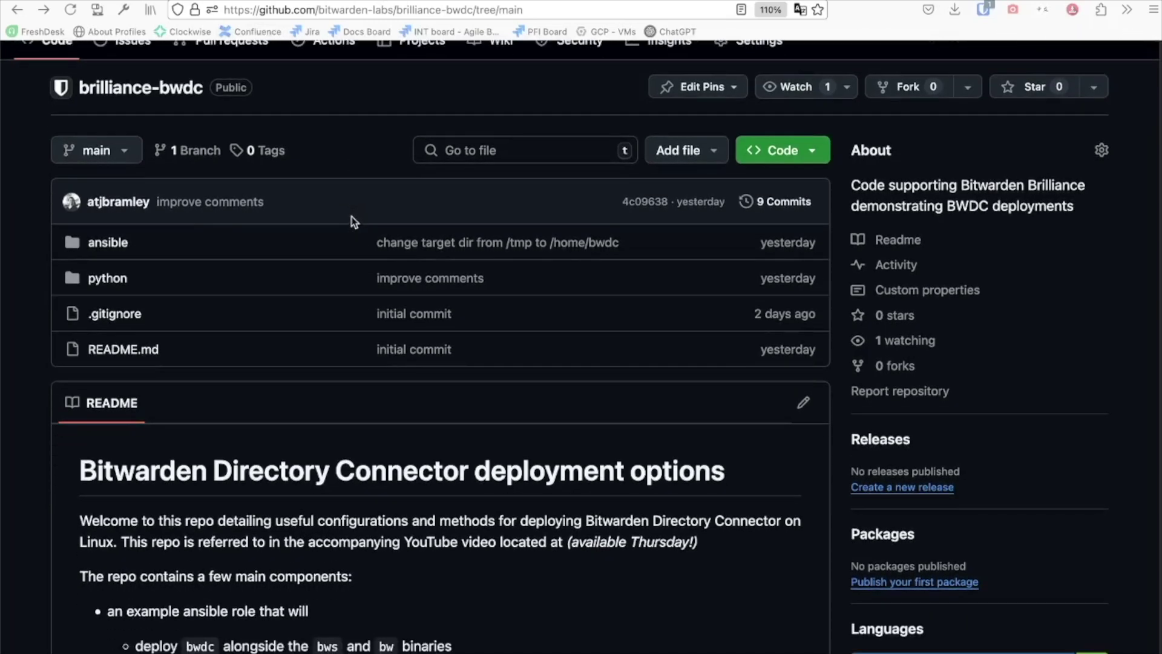
{"action": "scroll", "coordinate": [352, 222], "scroll_direction": "down", "scroll_amount": 4}
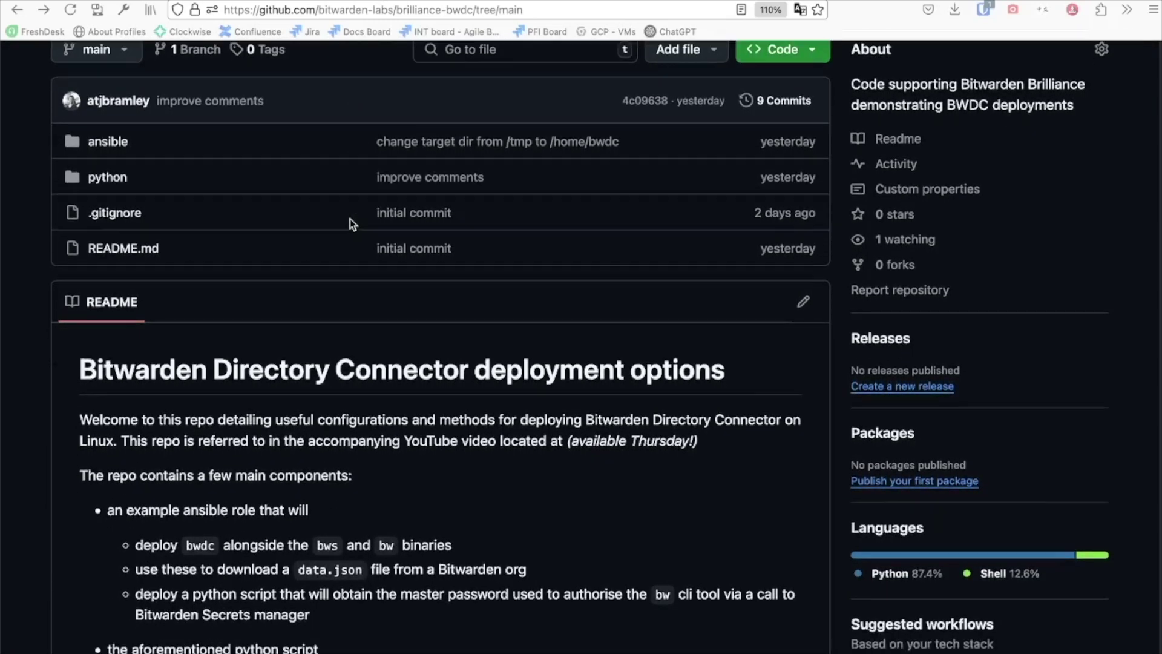
{"action": "scroll", "coordinate": [350, 223], "scroll_direction": "down", "scroll_amount": 1}
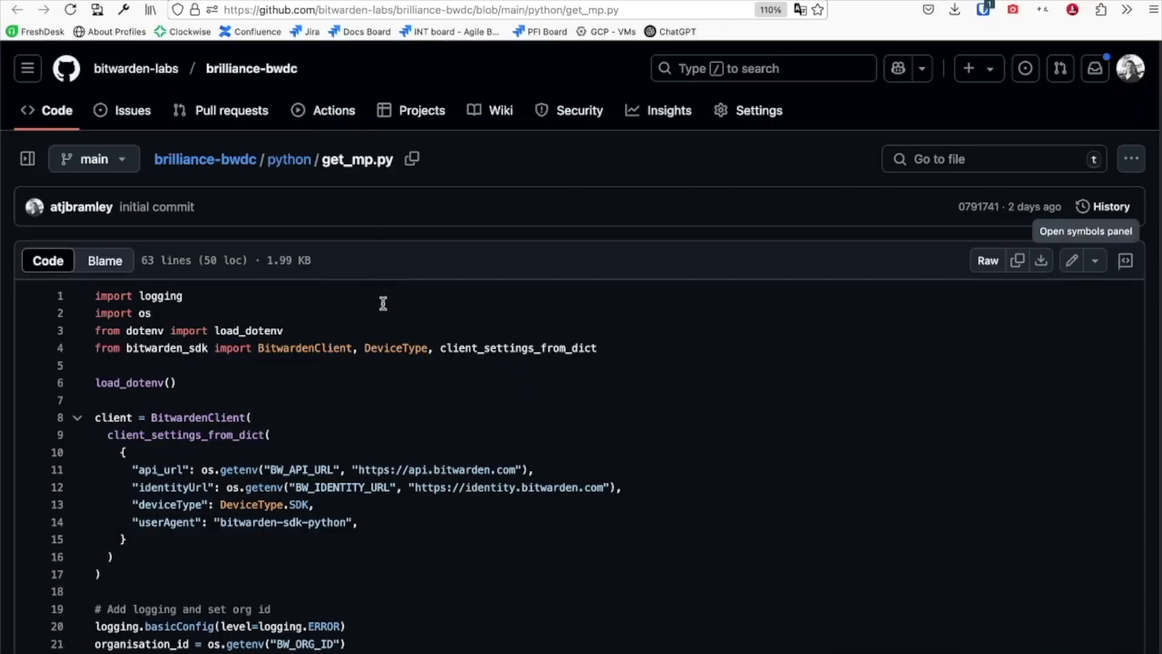
Step: Examine get_mp.py's client setup code on lines 8–17 and where mpuid is used
{"action": "scroll", "coordinate": [387, 310], "scroll_direction": "down", "scroll_amount": 4}
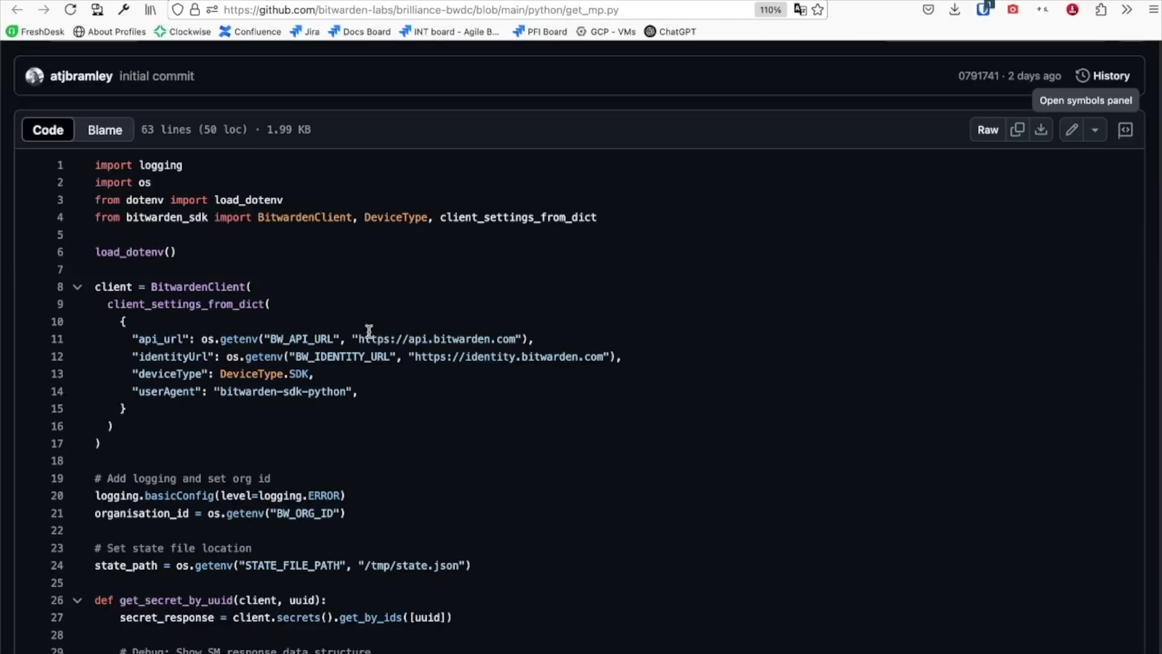
{"action": "left_click_drag", "start_coordinate": [95, 286], "coordinate": [221, 444]}
{"action": "left_click", "coordinate": [425, 425]}
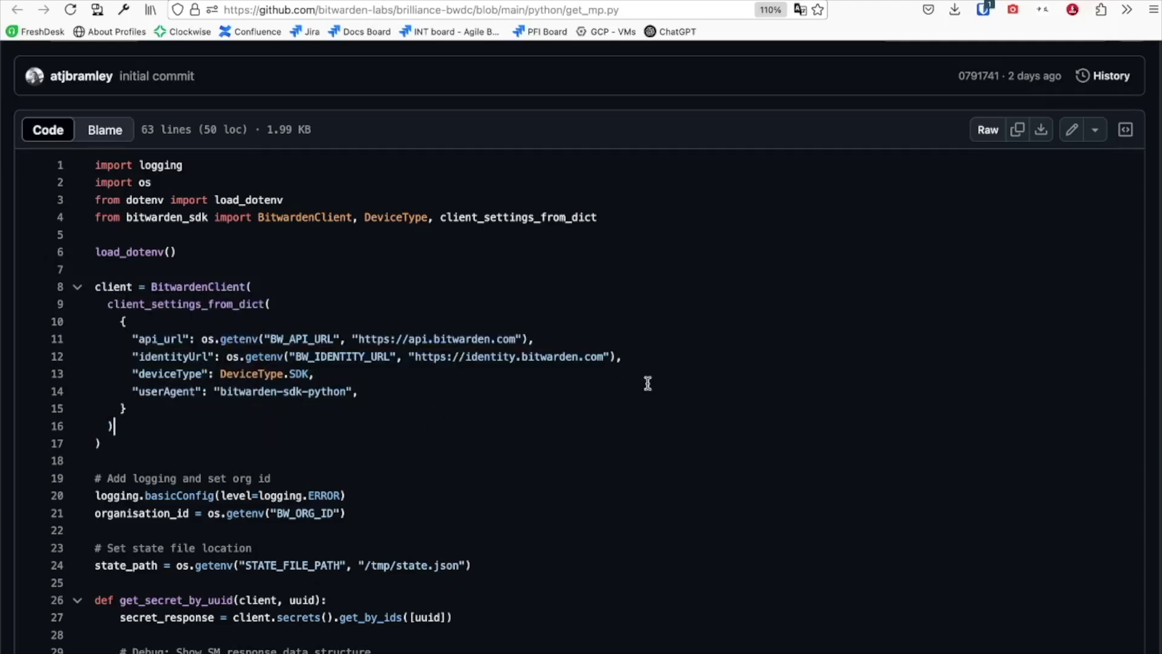
{"action": "scroll", "coordinate": [599, 348], "scroll_direction": "down", "scroll_amount": 3}
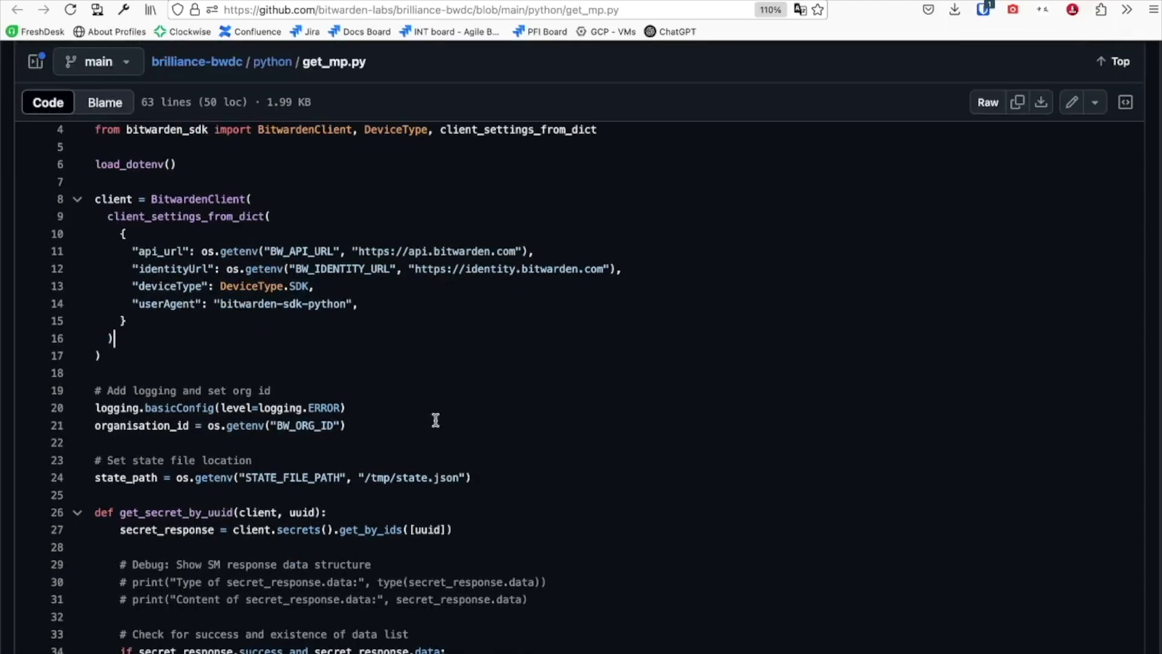
{"action": "scroll", "coordinate": [420, 415], "scroll_direction": "down", "scroll_amount": 15}
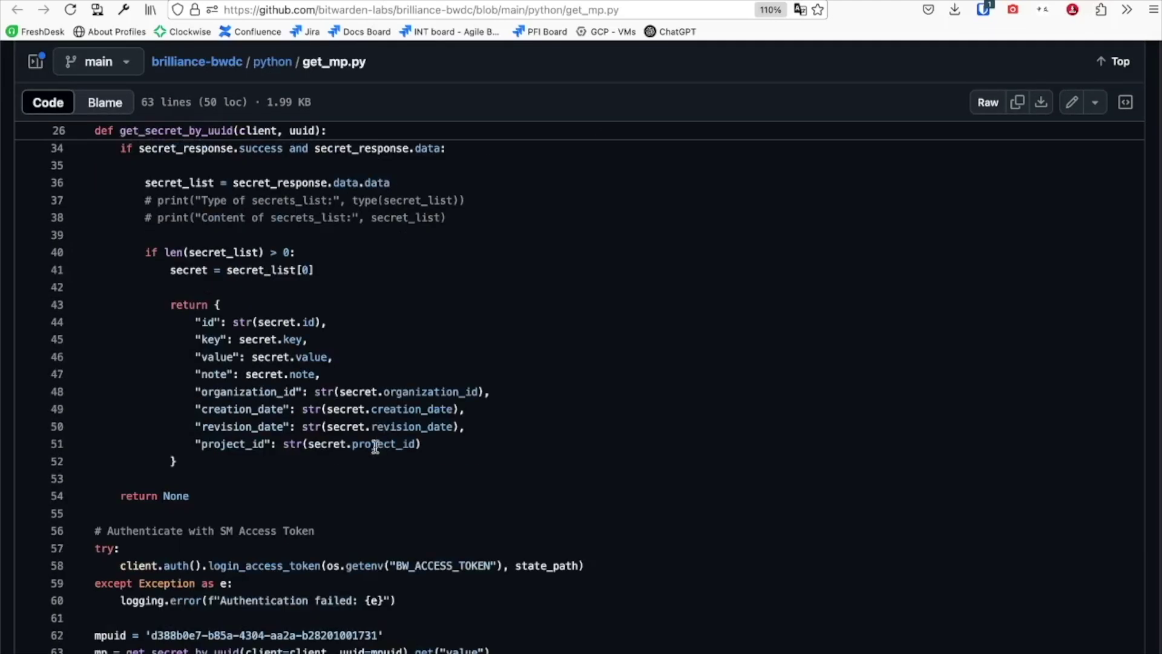
{"action": "triple_click", "coordinate": [108, 631]}
{"action": "left_click", "coordinate": [495, 520]}
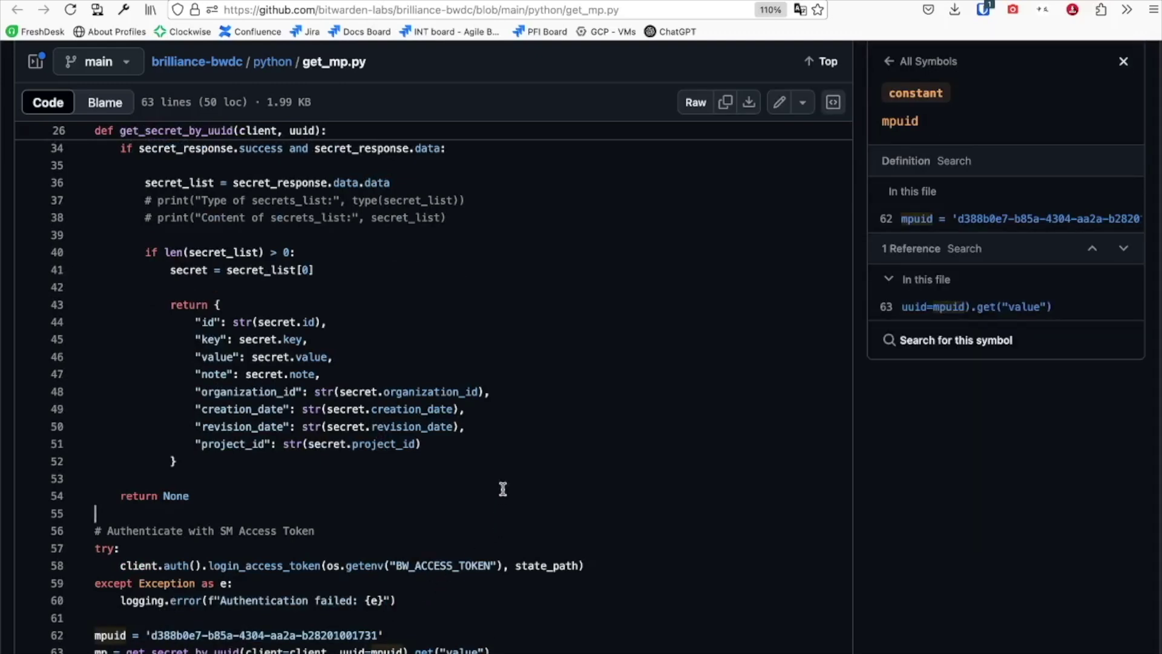
Step: Check get_mp.py's commented print lines, then move to get_data_json.py
{"action": "scroll", "coordinate": [475, 501], "scroll_direction": "up", "scroll_amount": 1}
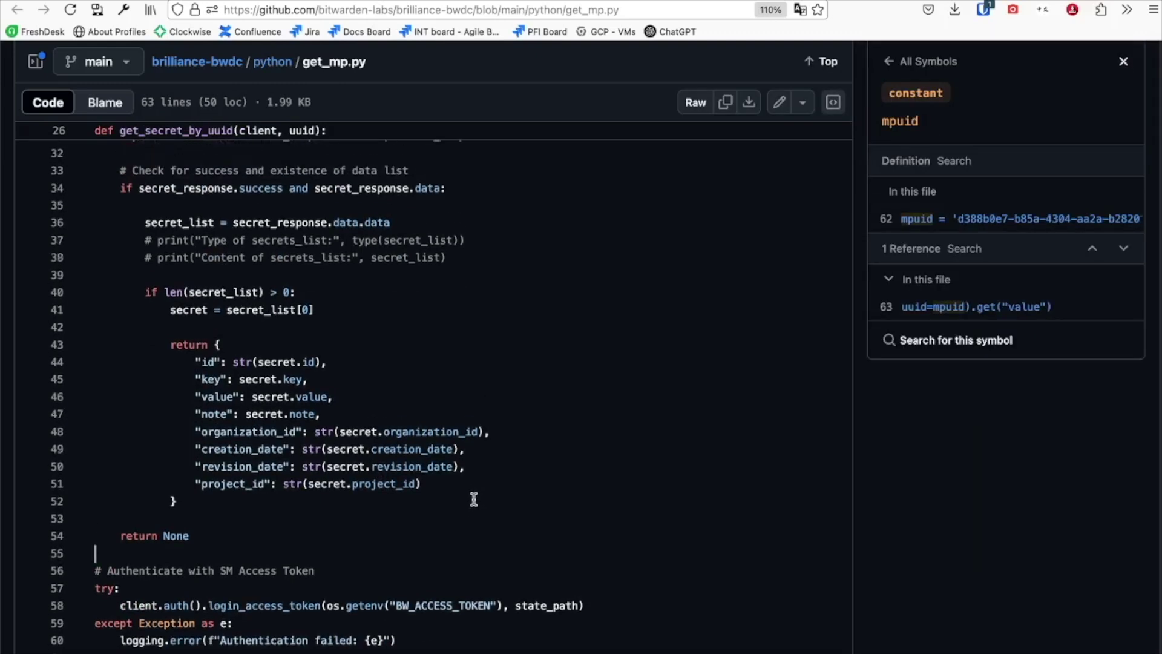
{"action": "left_click_drag", "start_coordinate": [461, 270], "coordinate": [114, 253]}
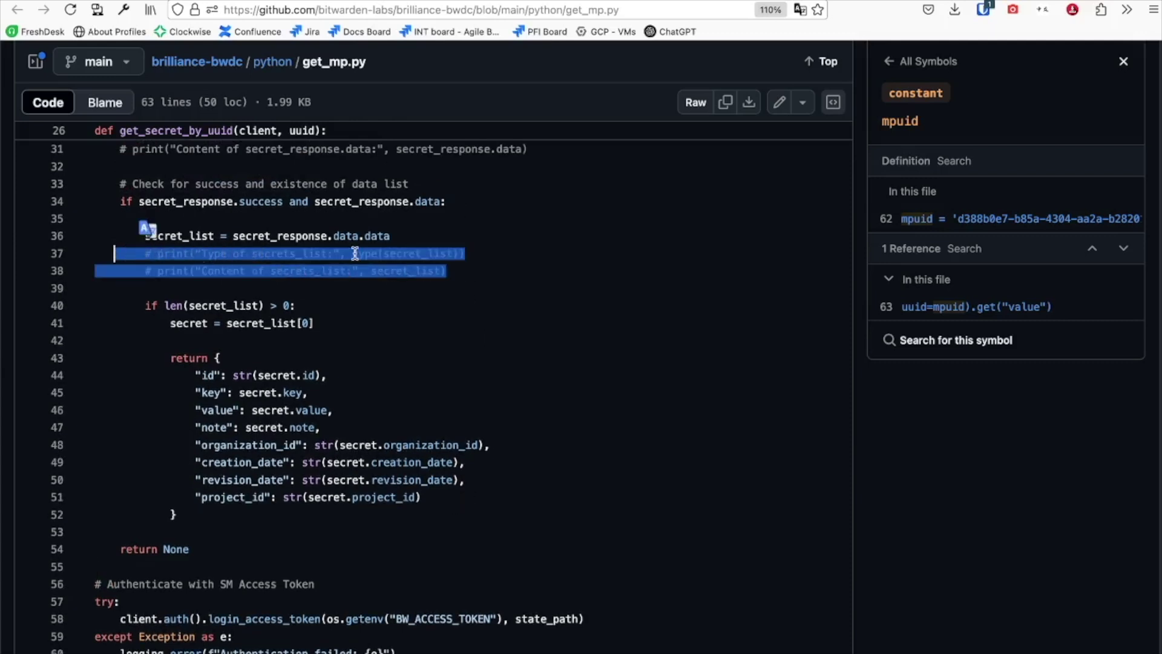
{"action": "left_click", "coordinate": [512, 290]}
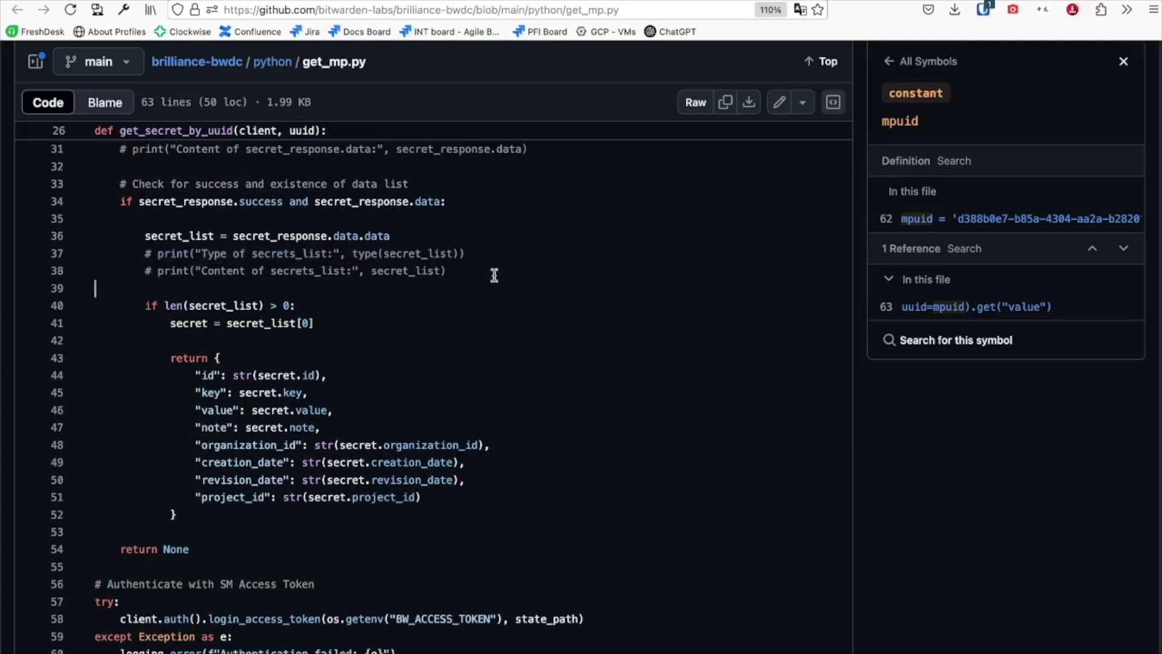
{"action": "key", "text": "super+bracketleft"}
{"action": "scroll", "coordinate": [499, 353], "scroll_direction": "down", "scroll_amount": 2}
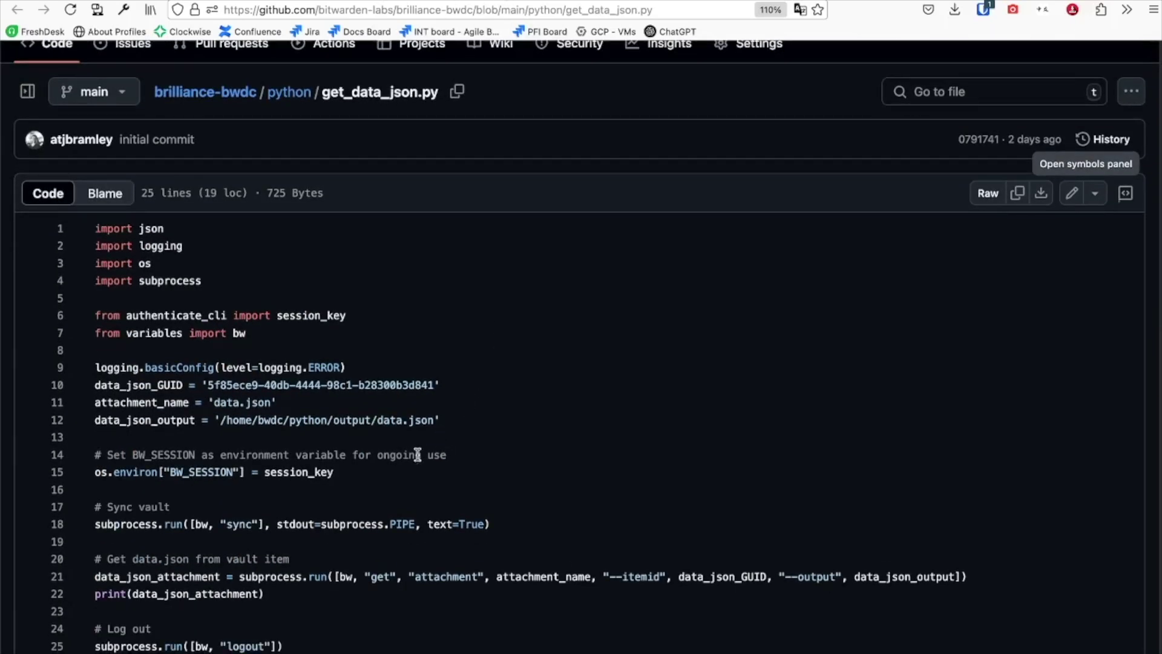
Step: Review get_data_json.py's attachment download arguments, data.json output path, and logout call
{"action": "left_click_drag", "start_coordinate": [342, 576], "coordinate": [502, 573]}
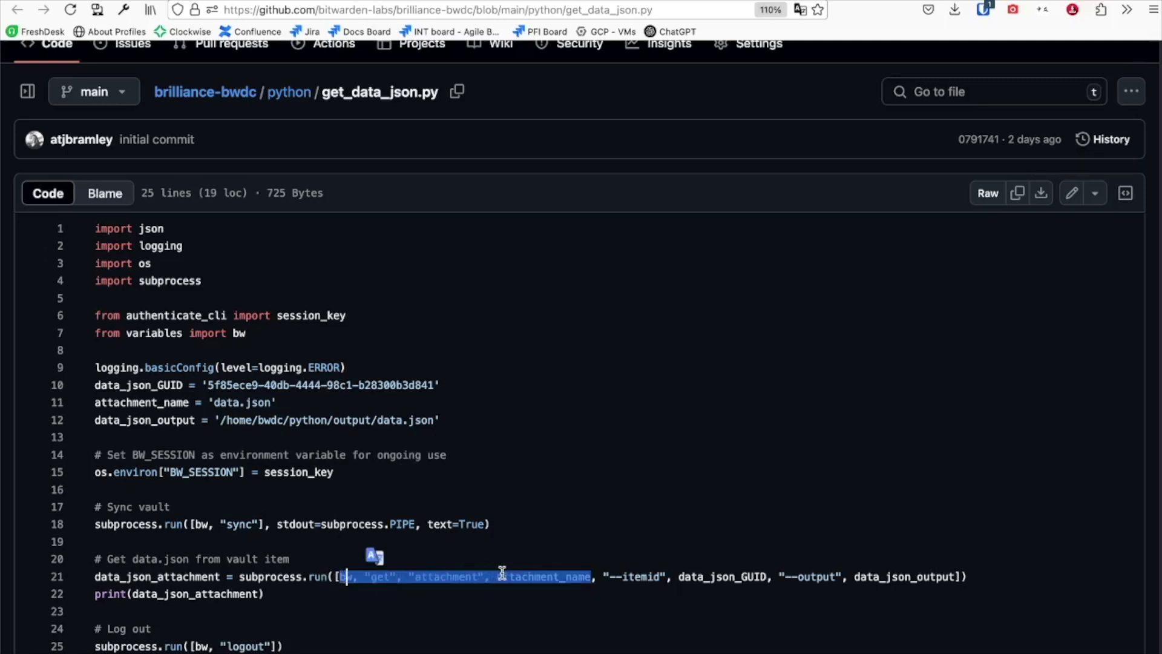
{"action": "left_click", "coordinate": [624, 471]}
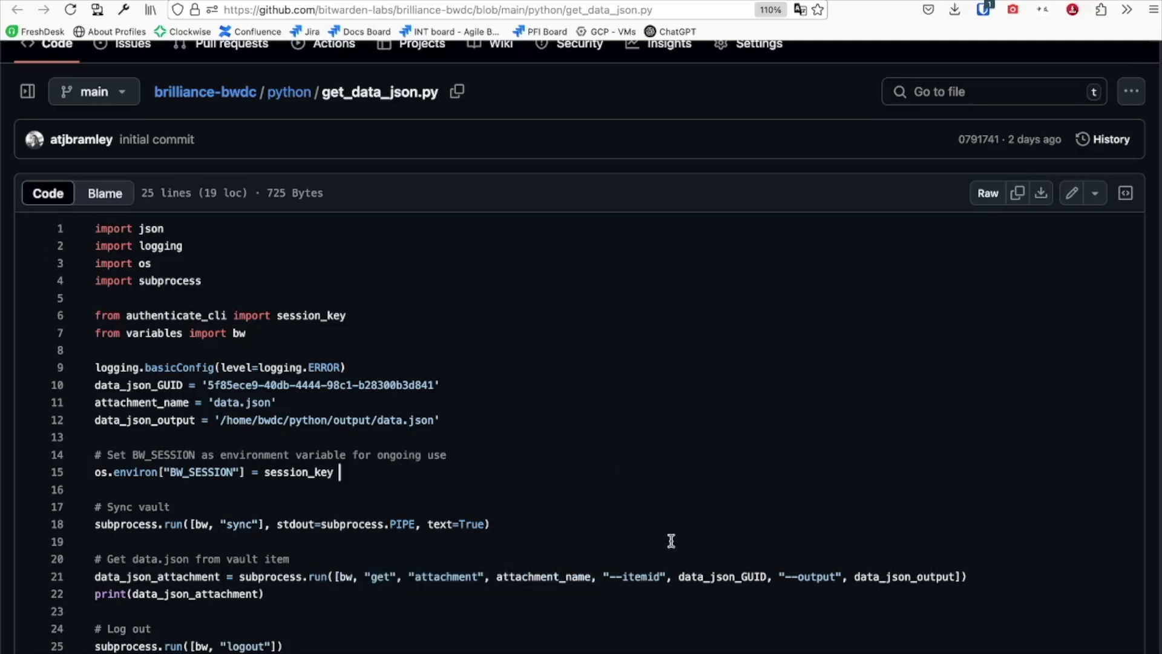
{"action": "left_click_drag", "start_coordinate": [95, 419], "coordinate": [430, 421]}
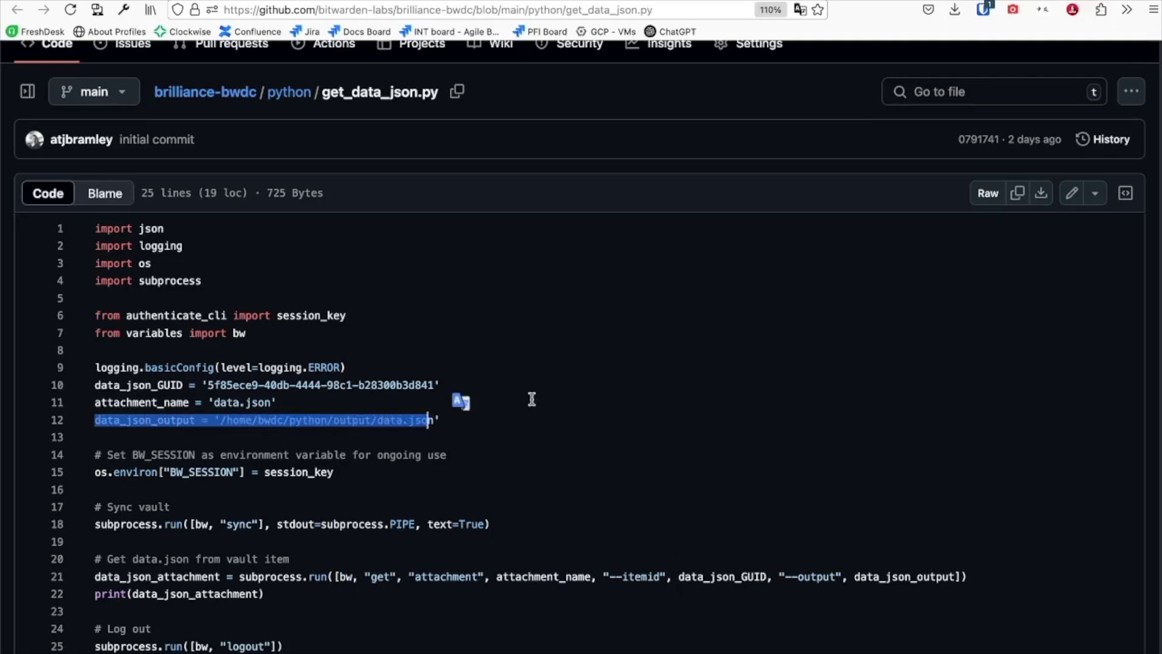
{"action": "key", "text": "Right"}
{"action": "left_click", "coordinate": [590, 380]}
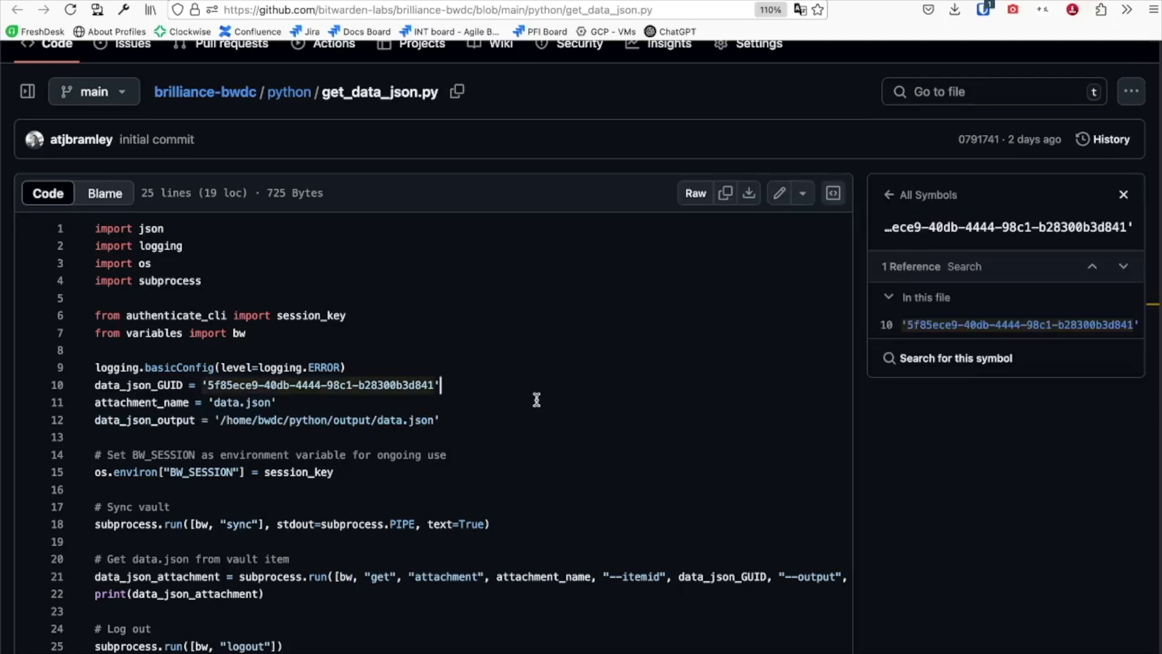
{"action": "left_click_drag", "start_coordinate": [286, 643], "coordinate": [95, 645]}
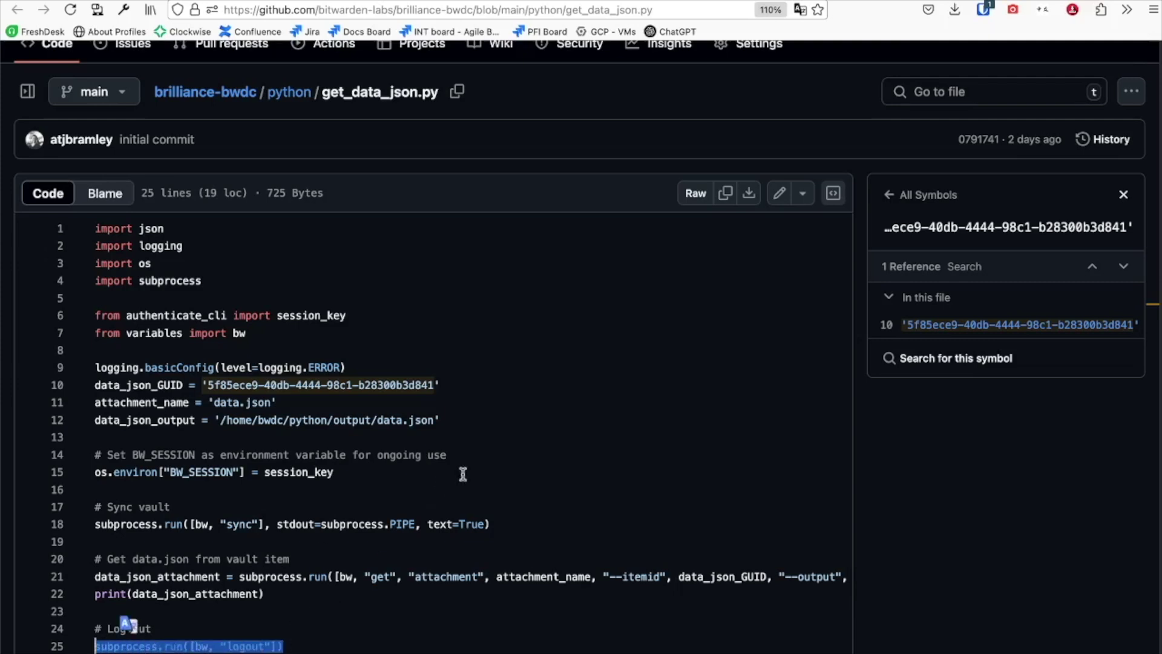
{"action": "left_click", "coordinate": [487, 441]}
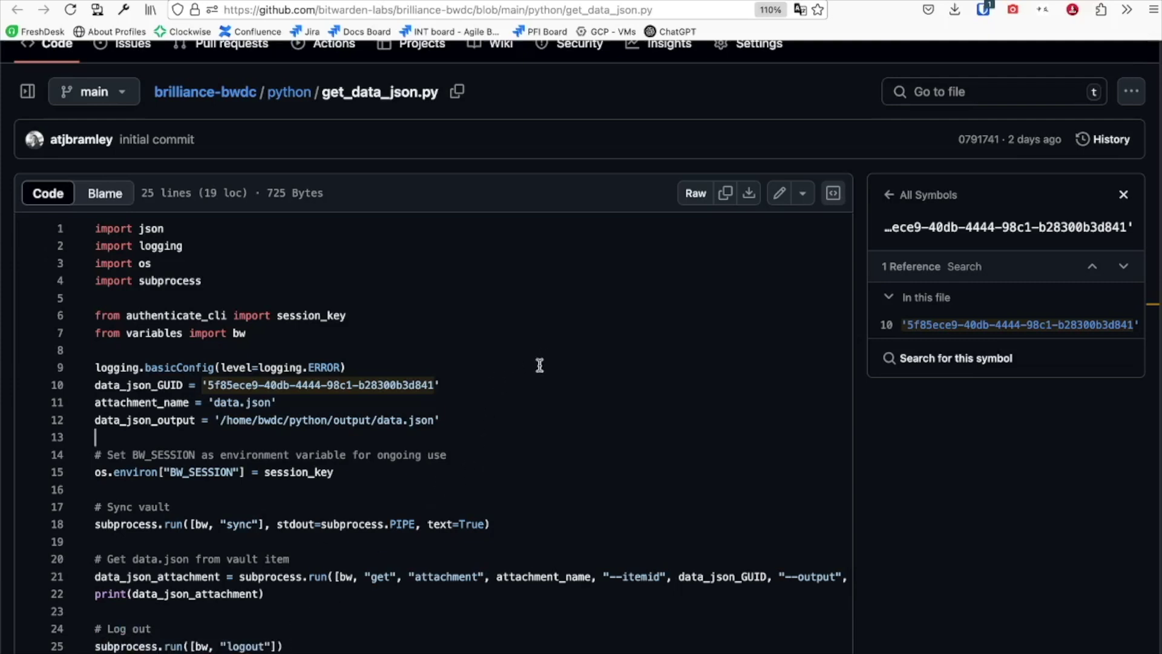
Step: Highlight bwdc.sh's PASSWORD and LDAP_PASSWORD secret lookups on lines 4 and 5
{"action": "key", "text": "ctrl+Tab"}
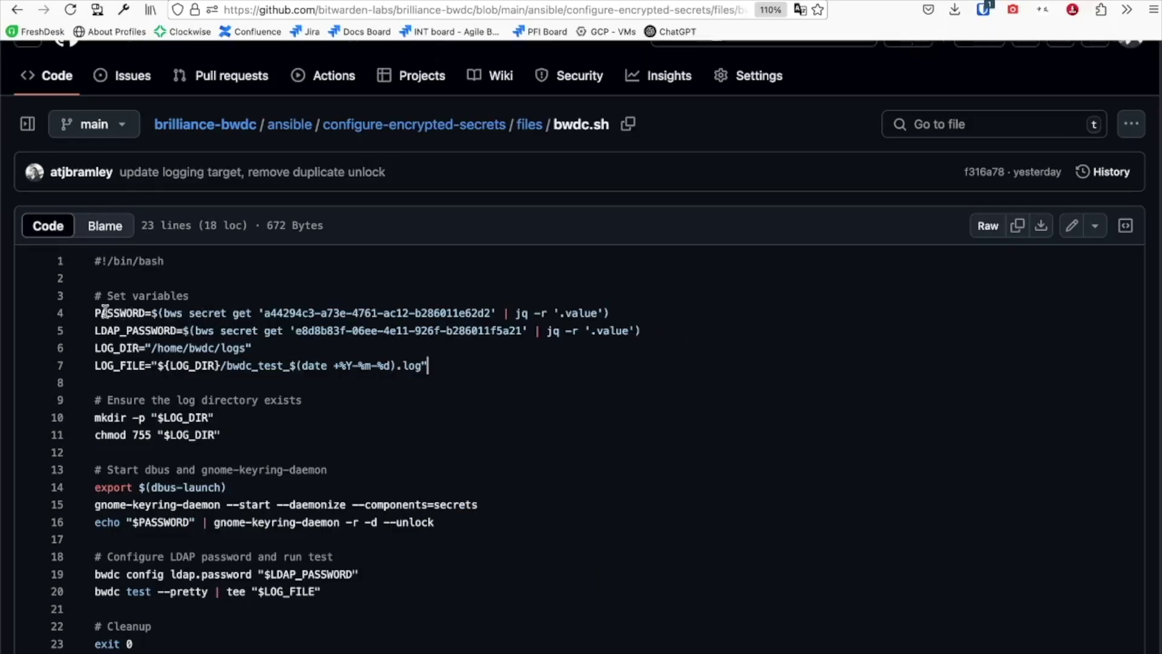
{"action": "left_click_drag", "start_coordinate": [107, 313], "coordinate": [467, 308]}
{"action": "left_click_drag", "start_coordinate": [95, 330], "coordinate": [523, 330]}
{"action": "left_click", "coordinate": [672, 356]}
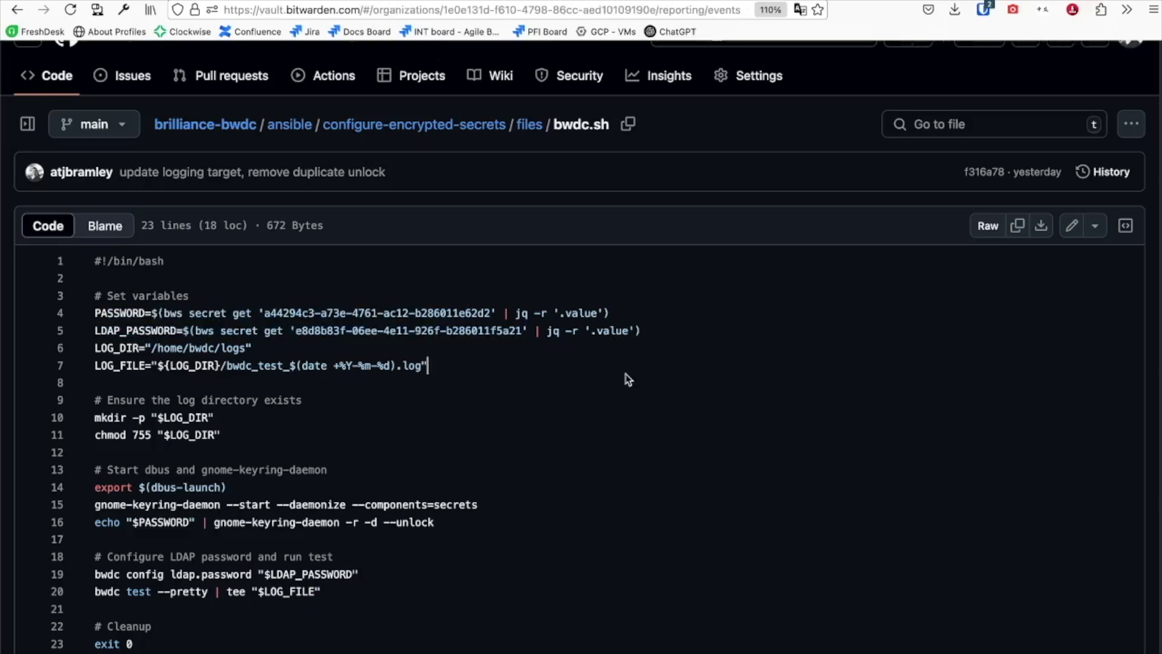
{"action": "key", "text": "ctrl+Tab"}
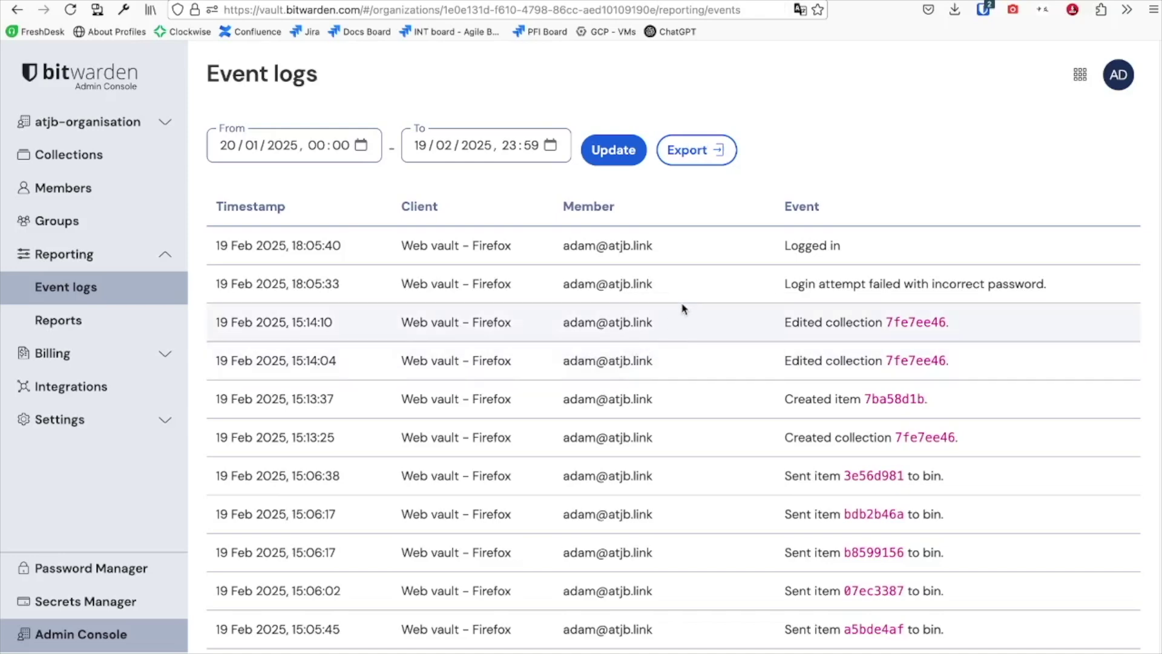
Step: Scroll the event log down to the SDK 'Accessed secret' rows and reveal the SDK client's IP
{"action": "scroll", "coordinate": [669, 312], "scroll_direction": "down", "scroll_amount": 1}
{"action": "scroll", "coordinate": [666, 313], "scroll_direction": "down", "scroll_amount": 5}
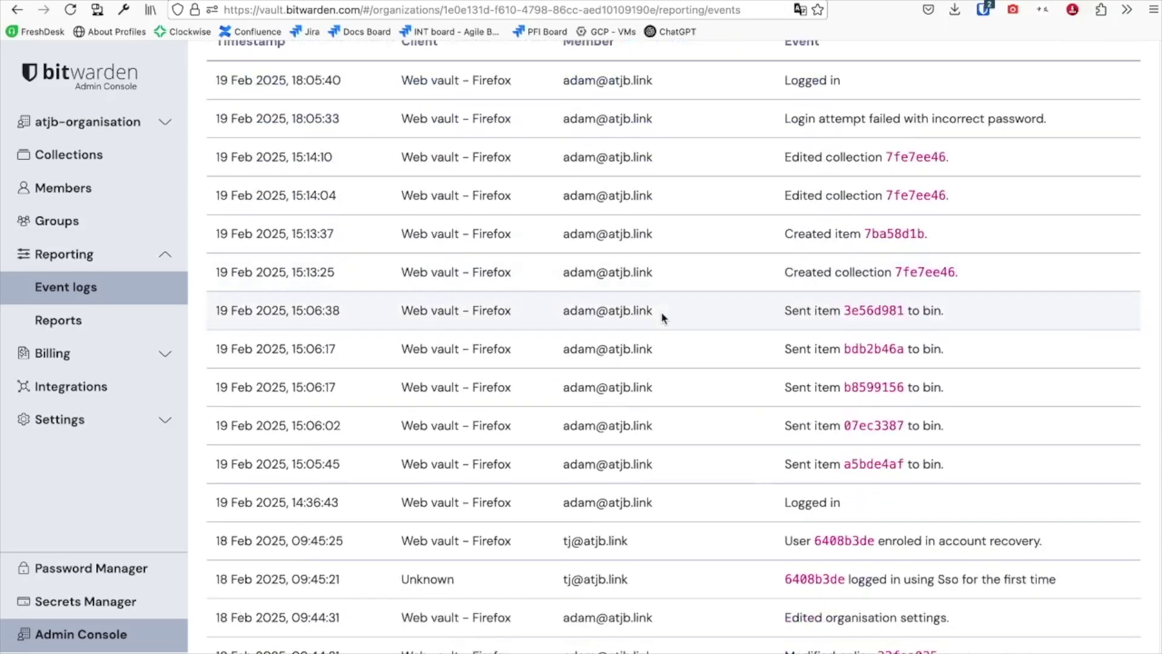
{"action": "scroll", "coordinate": [662, 317], "scroll_direction": "down", "scroll_amount": 5}
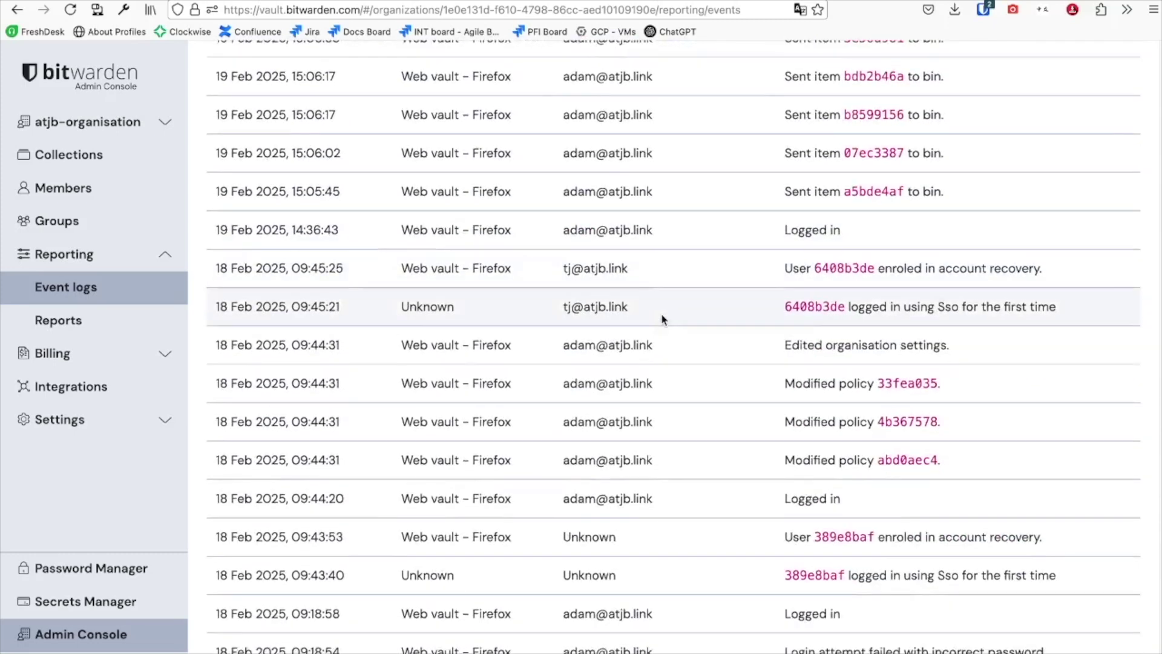
{"action": "scroll", "coordinate": [661, 316], "scroll_direction": "down", "scroll_amount": 5}
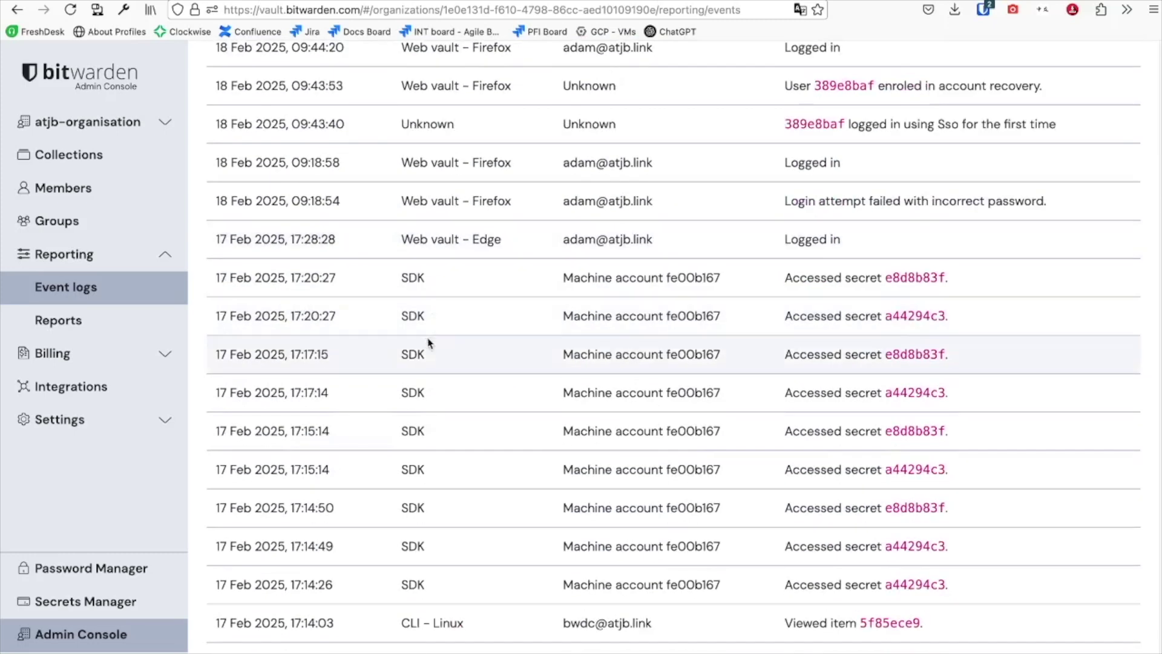
{"action": "scroll", "coordinate": [424, 388], "scroll_direction": "down", "scroll_amount": 1}
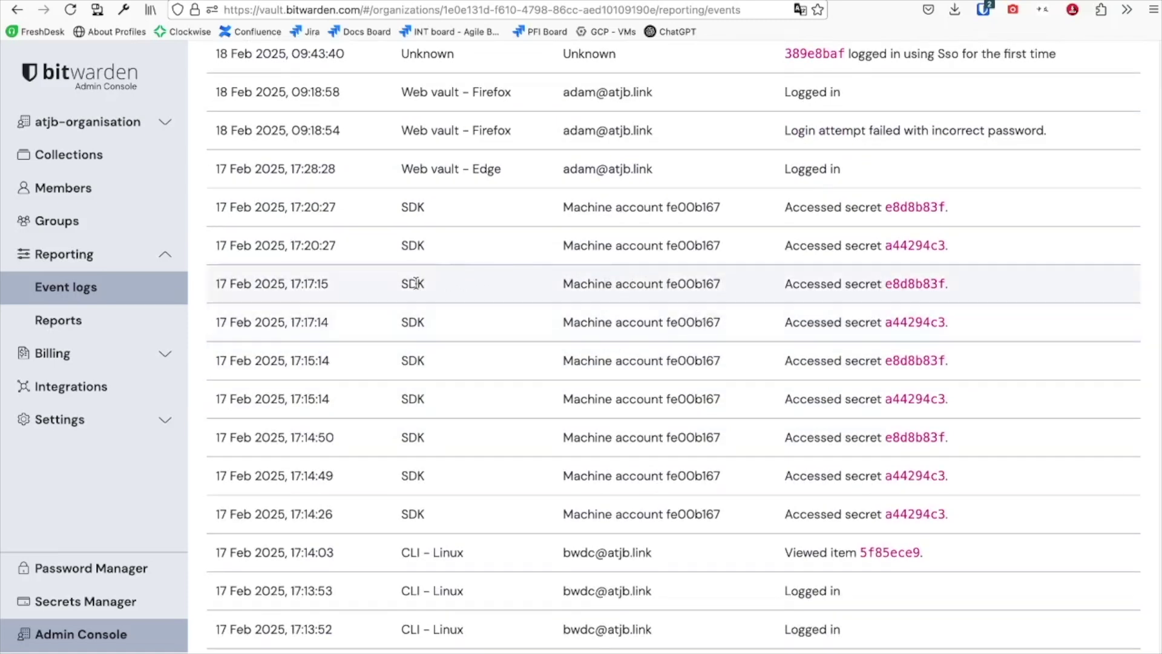
{"action": "mouse_move", "coordinate": [415, 285]}
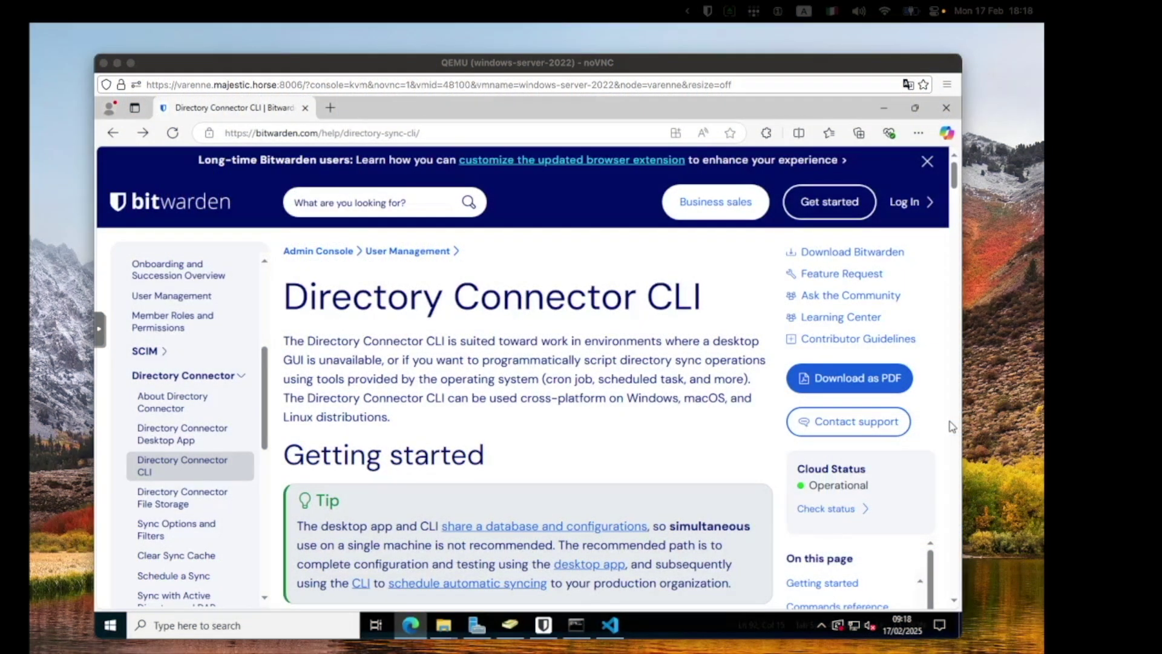
Step: On the Windows Server session, highlight the Directory Connector CLI article heading
{"action": "left_click", "coordinate": [536, 296]}
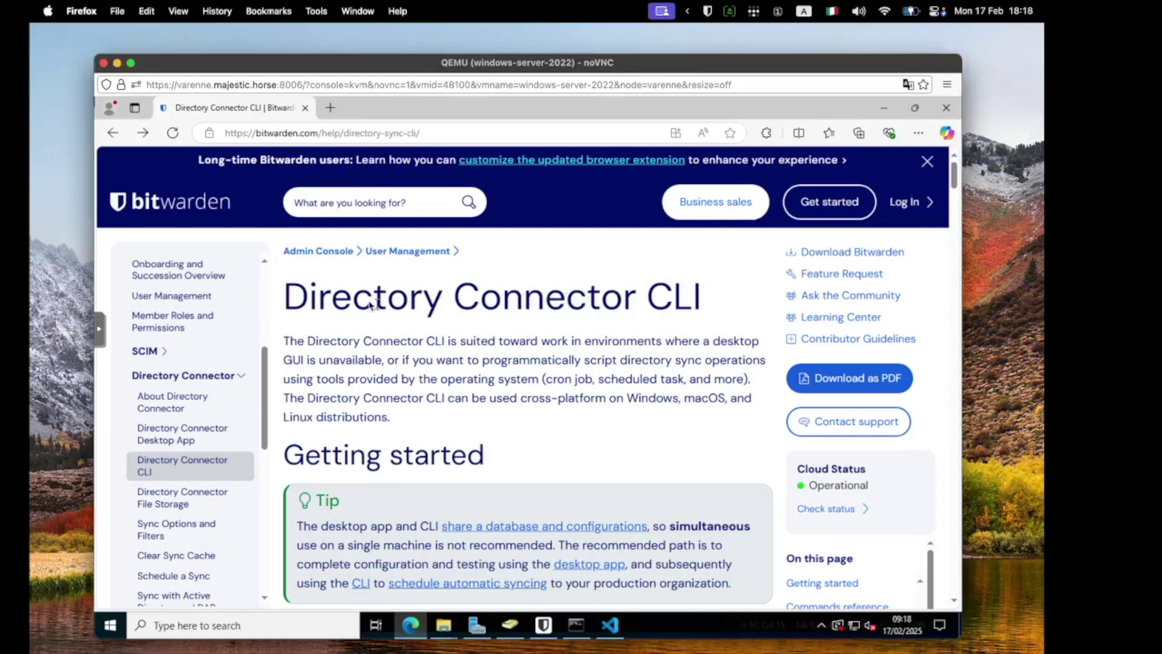
{"action": "left_click_drag", "start_coordinate": [362, 301], "coordinate": [723, 297]}
{"action": "left_click", "coordinate": [572, 321]}
Step: Go forward to the Desktop App article, read Getting started, and launch Directory Connector
{"action": "left_click", "coordinate": [142, 133]}
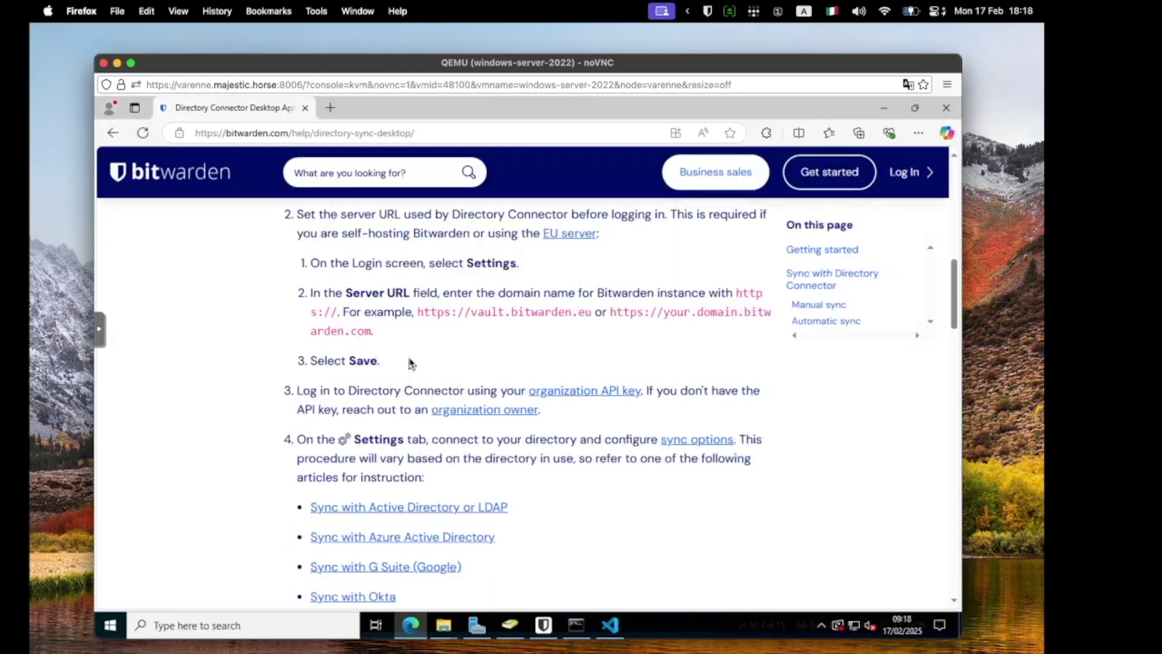
{"action": "scroll", "coordinate": [411, 363], "scroll_direction": "up", "scroll_amount": 15}
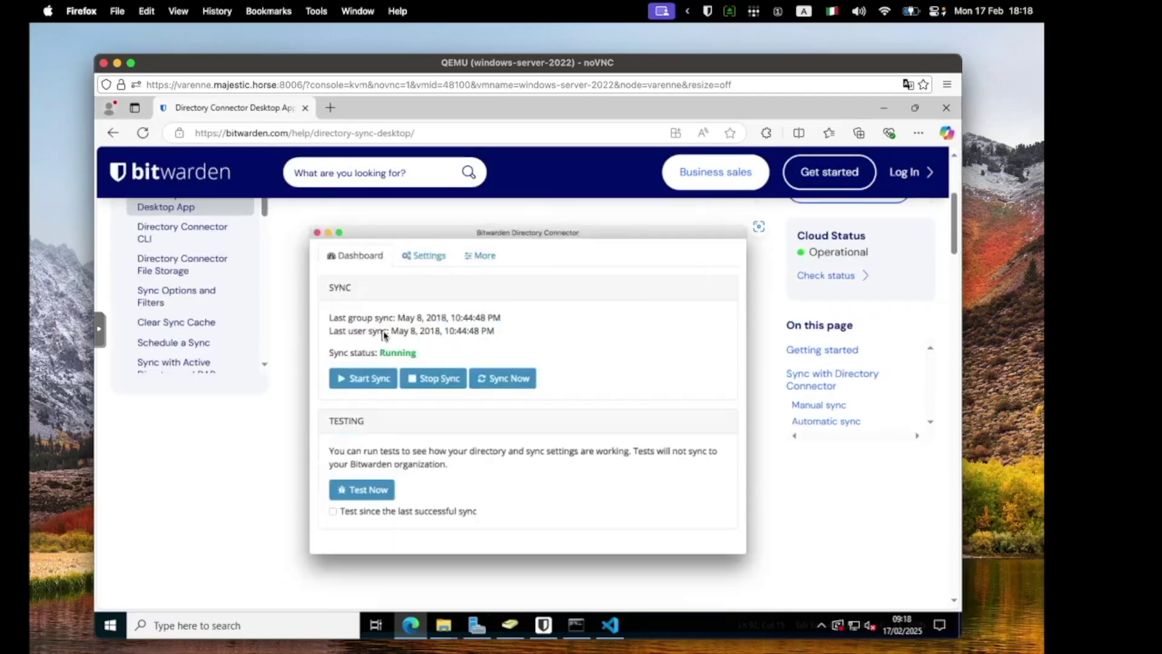
{"action": "scroll", "coordinate": [387, 339], "scroll_direction": "down", "scroll_amount": 10}
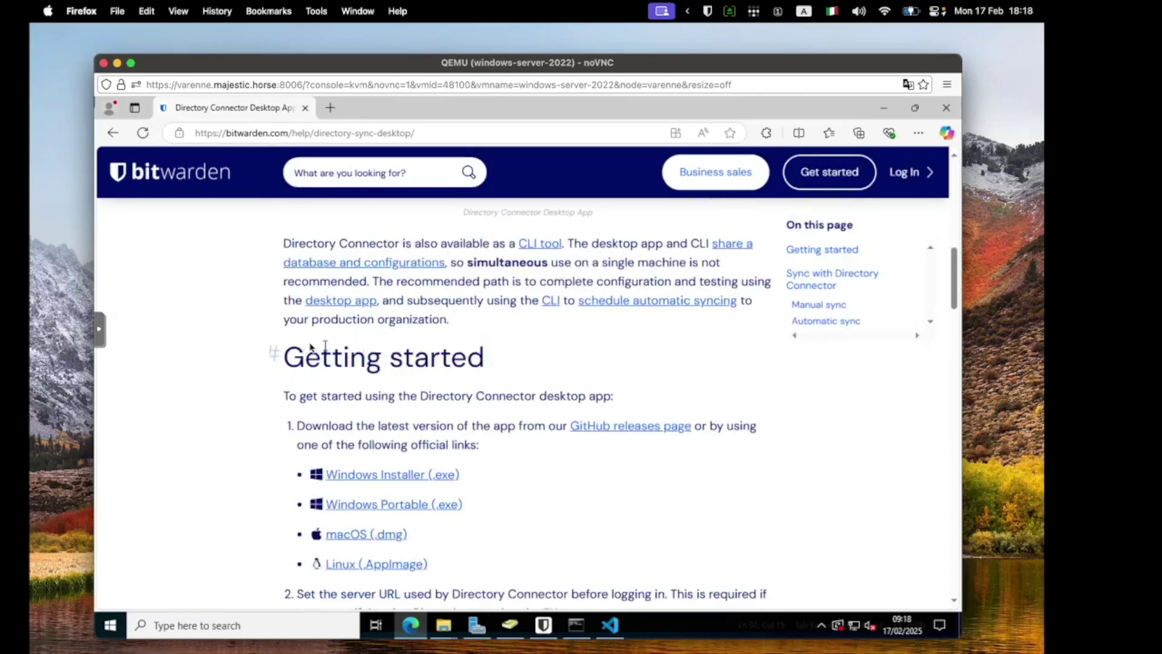
{"action": "left_click_drag", "start_coordinate": [298, 346], "coordinate": [460, 565]}
{"action": "left_click", "coordinate": [519, 539]}
{"action": "left_click", "coordinate": [543, 625]}
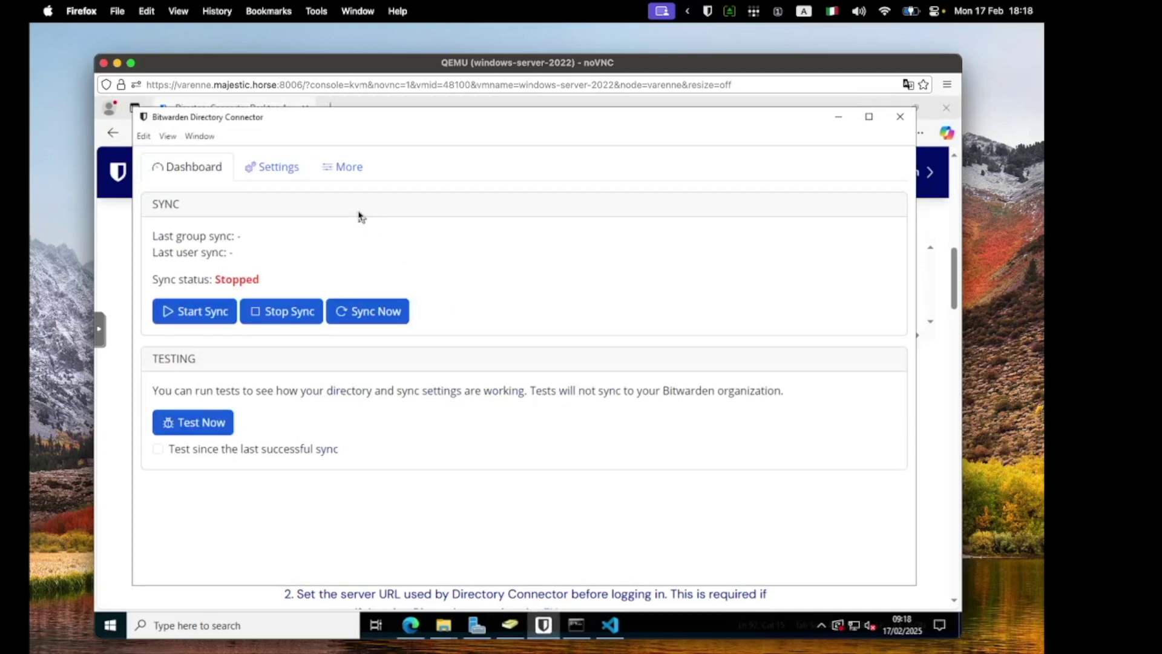
Step: Review the LDAP directory and sync settings, including the group filter query
{"action": "left_click", "coordinate": [263, 180]}
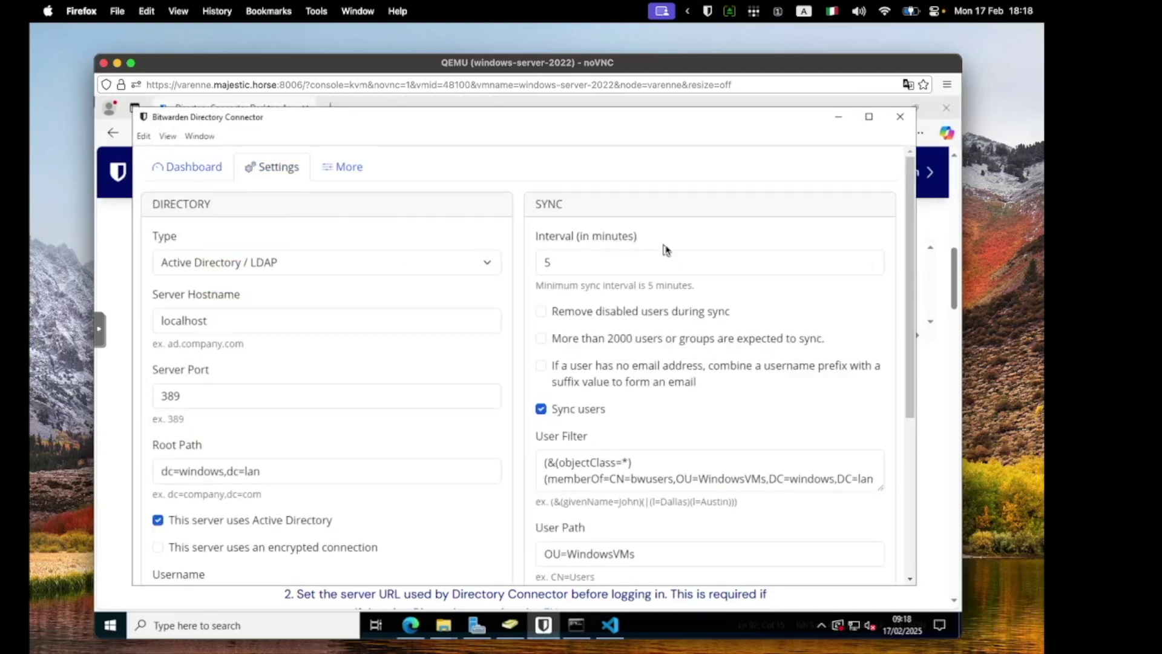
{"action": "left_click_drag", "start_coordinate": [908, 200], "coordinate": [918, 311]}
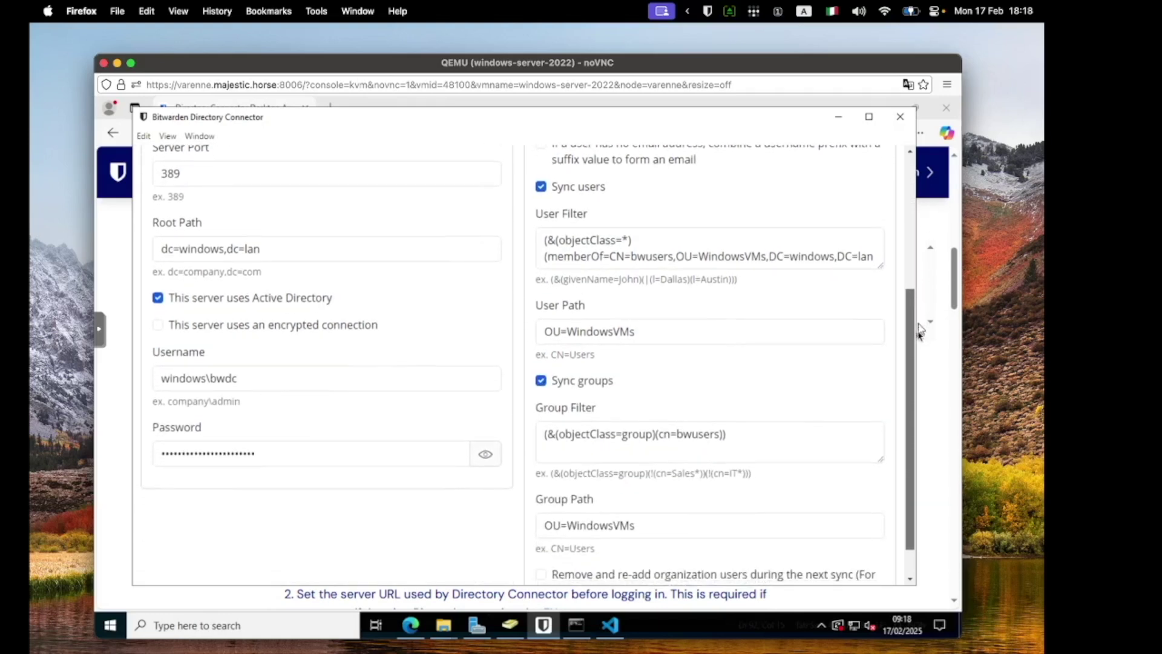
{"action": "scroll", "coordinate": [919, 333], "scroll_direction": "down", "scroll_amount": 2}
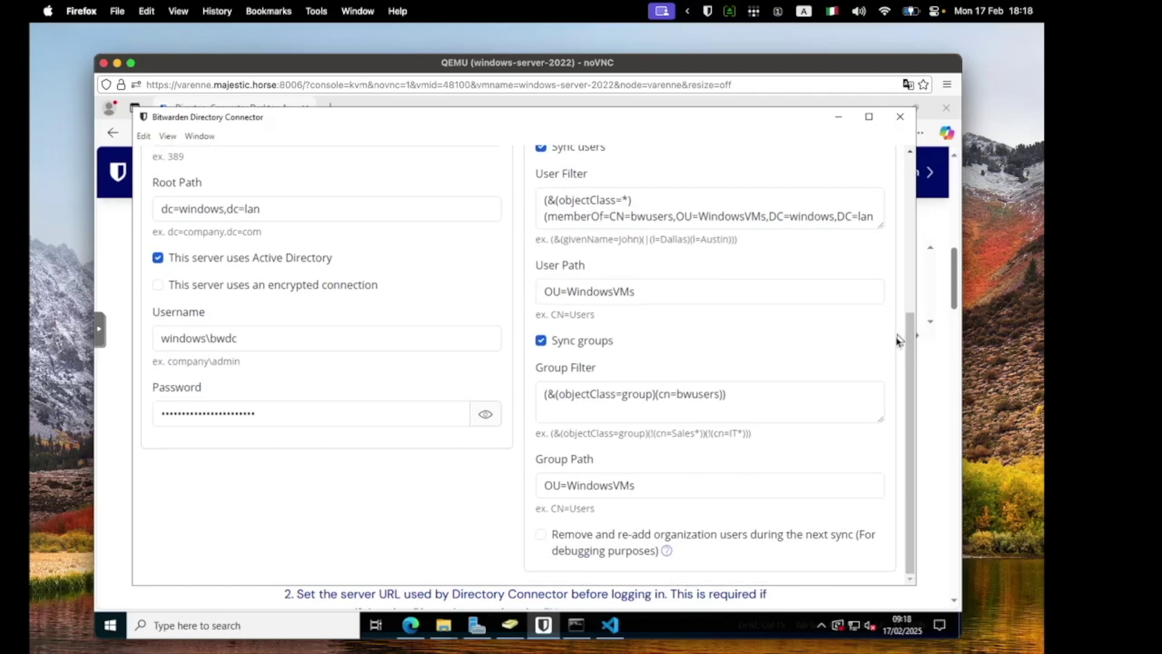
{"action": "left_click_drag", "start_coordinate": [763, 399], "coordinate": [533, 397]}
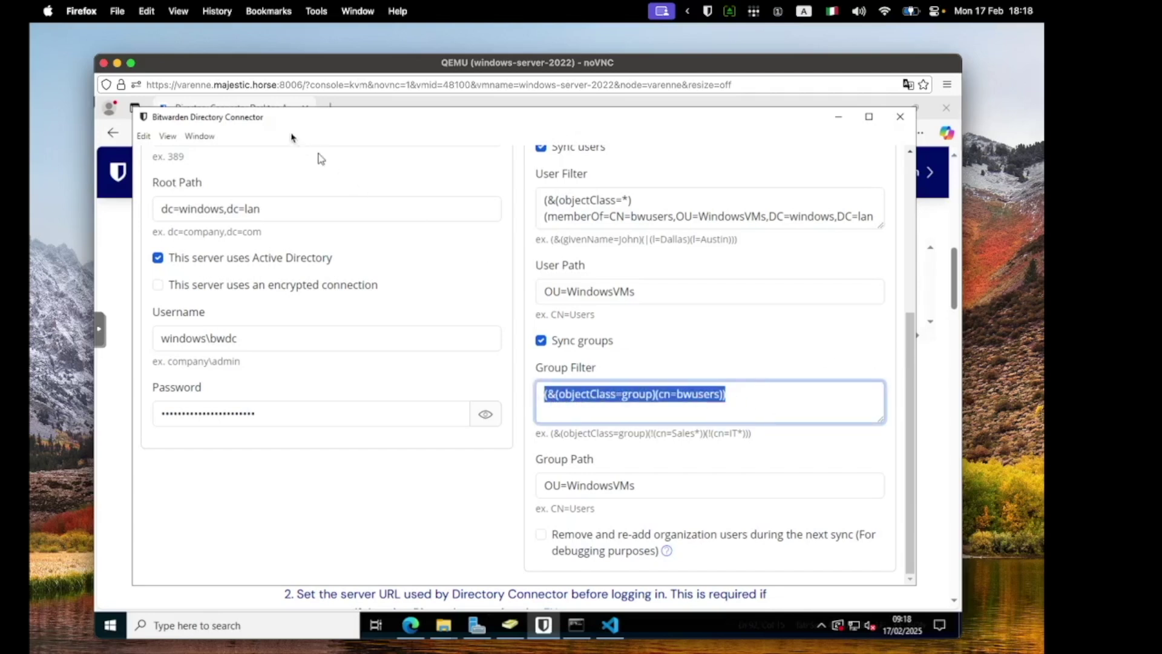
{"action": "left_click", "coordinate": [910, 242]}
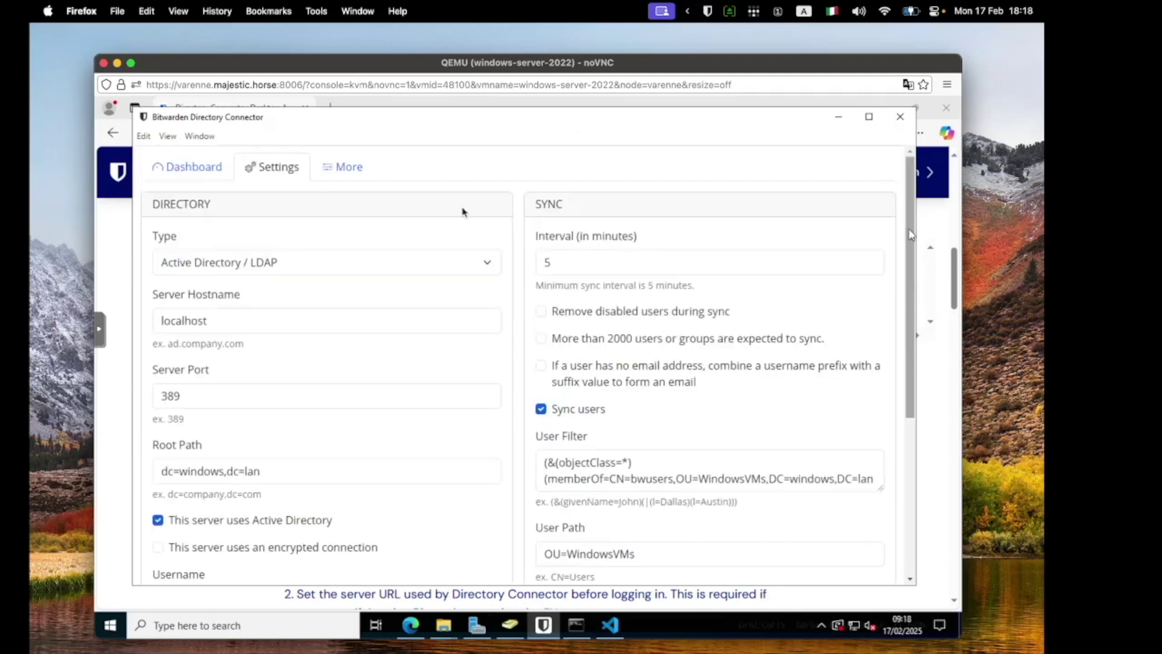
Step: Run Test Now from the Dashboard, listing three users and the bwusers group
{"action": "left_click", "coordinate": [193, 170]}
{"action": "left_click", "coordinate": [205, 422]}
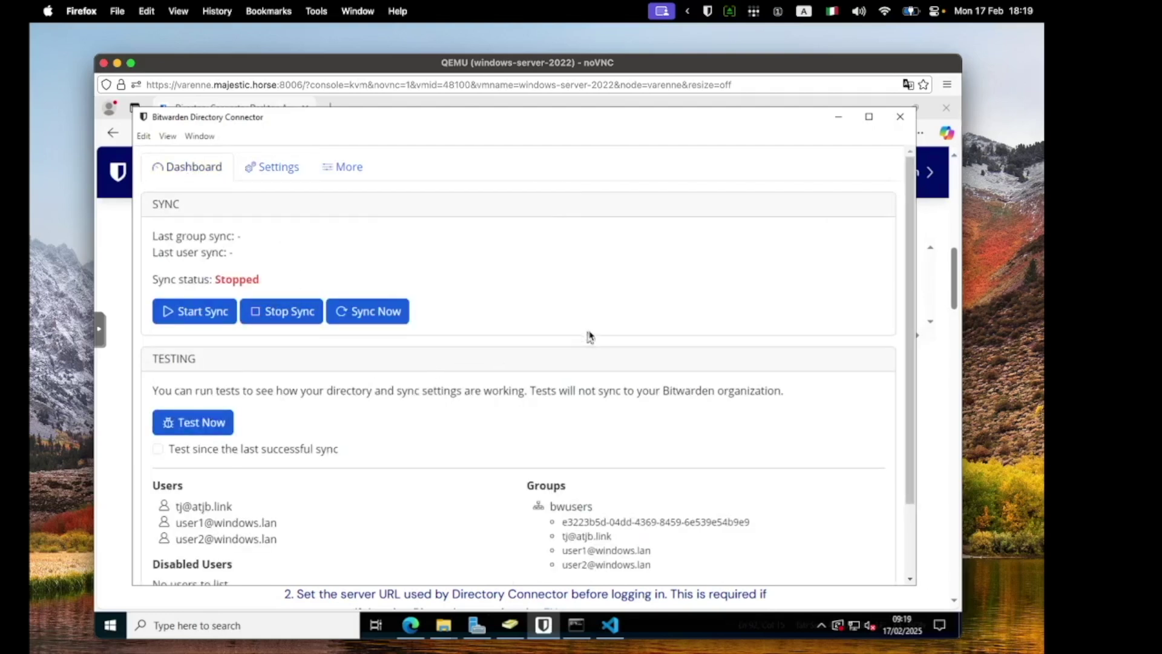
{"action": "scroll", "coordinate": [746, 344], "scroll_direction": "down", "scroll_amount": 1}
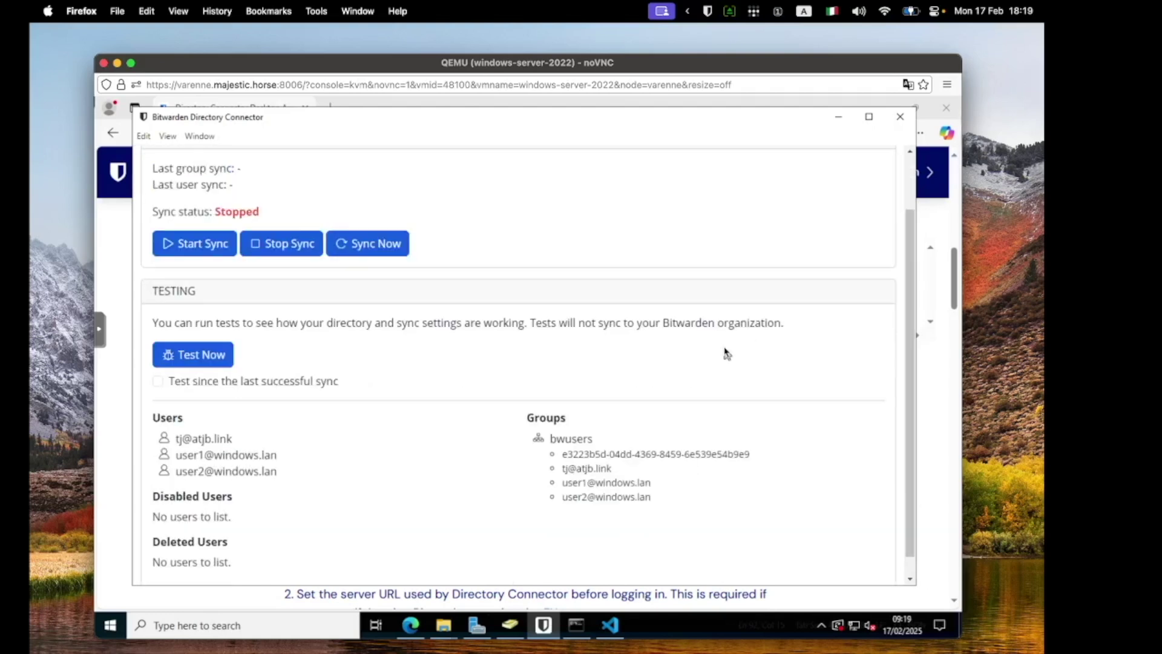
Step: Run 'bwdc test --pretty' in Command Prompt to get the user and group test results as JSON
{"action": "left_click", "coordinate": [576, 624]}
{"action": "left_click", "coordinate": [496, 381]}
{"action": "key", "text": "Escape"}
{"action": "type", "text": "bwdc test --pretty"}
{"action": "key", "text": "Return"}
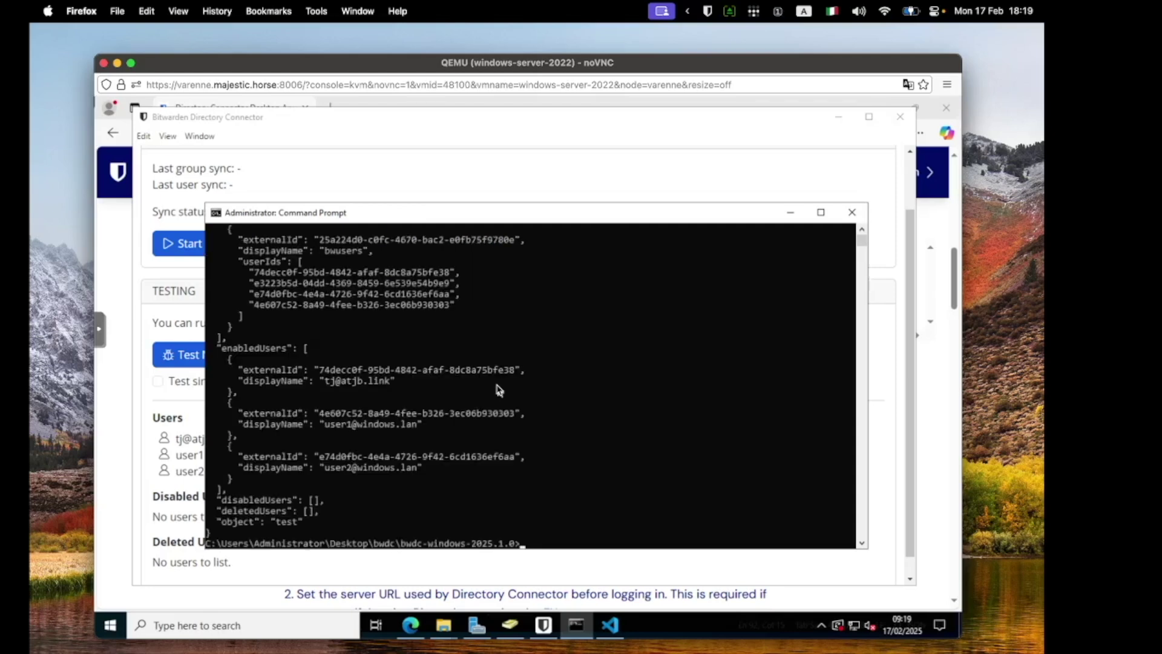
Step: Run 'bwdc data-file' to show the AppData\Roaming\Bitwarden Directory Connector\data.json path
{"action": "type", "text": "bwdc data-file"}
{"action": "key", "text": "Return"}
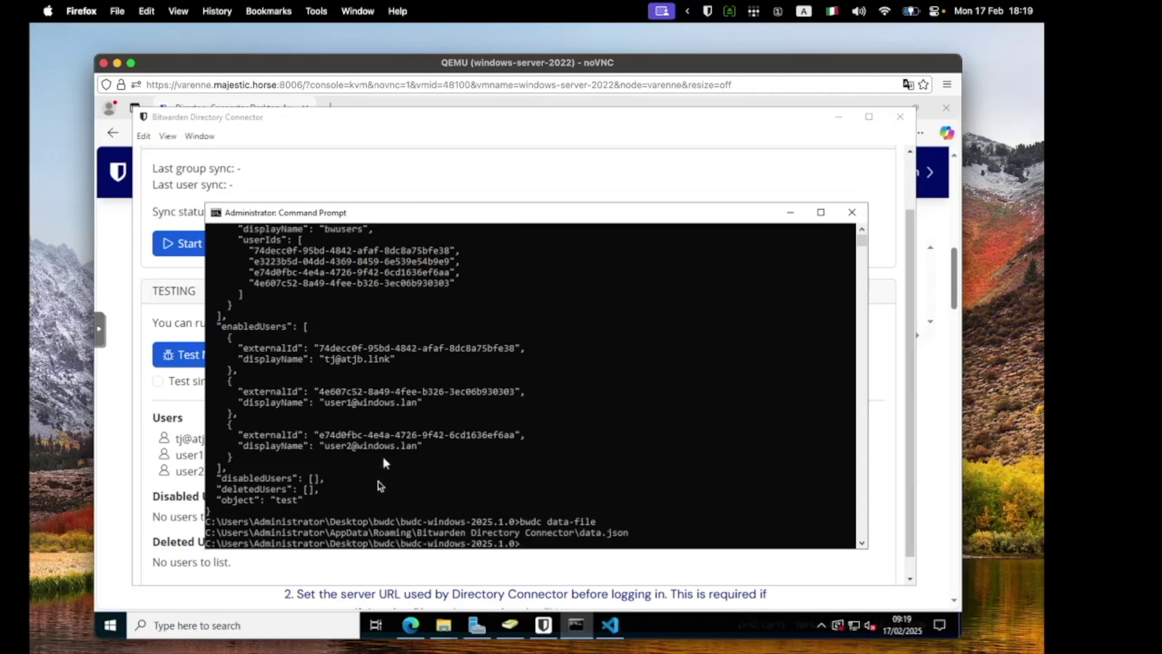
{"action": "left_click_drag", "start_coordinate": [623, 527], "coordinate": [320, 508]}
{"action": "left_click", "coordinate": [402, 510]}
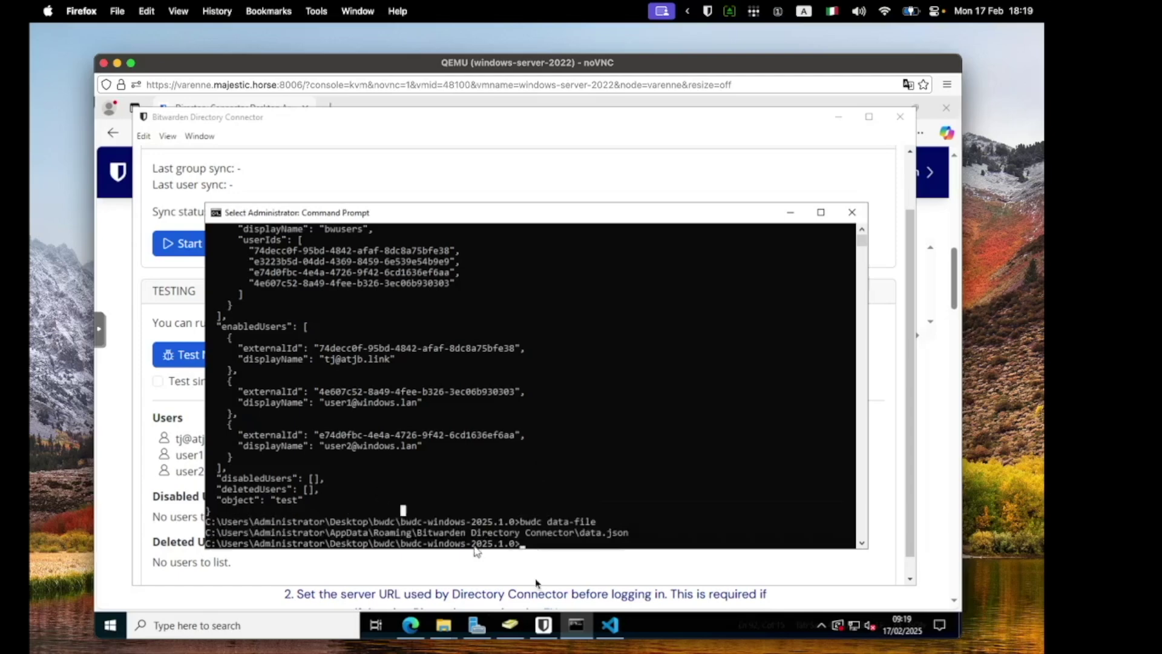
Step: In VS Code's data.json, highlight line 91 to show the LDAP password is [STORED SECURELY]
{"action": "left_click", "coordinate": [612, 625]}
{"action": "left_click", "coordinate": [636, 404]}
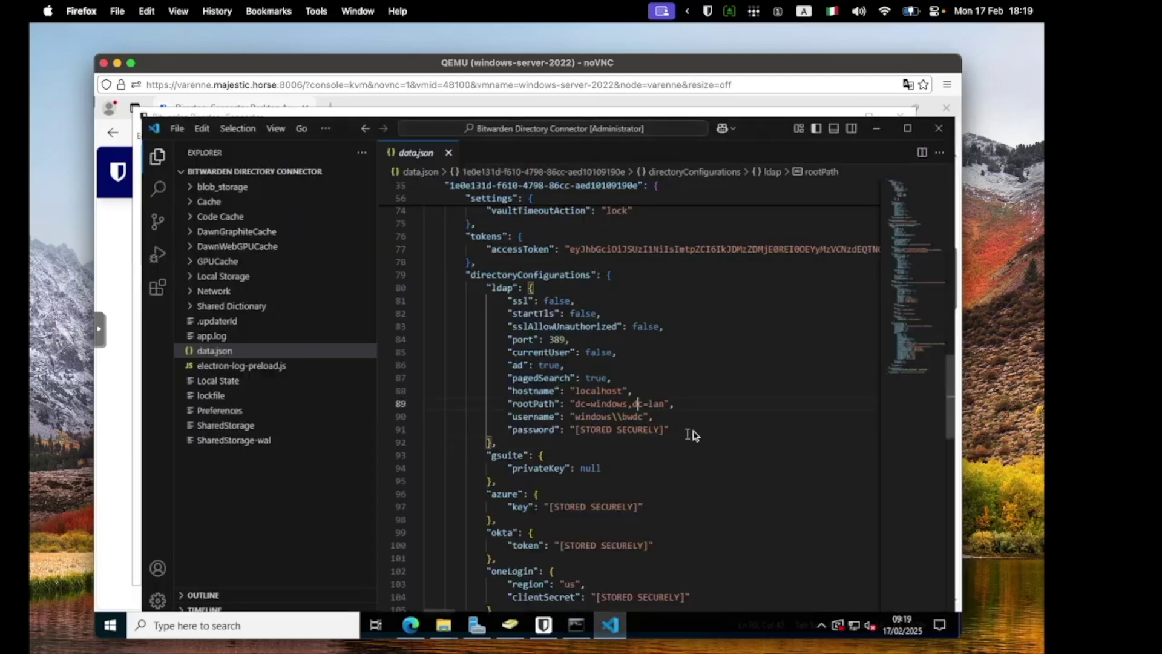
{"action": "left_click_drag", "start_coordinate": [695, 434], "coordinate": [487, 432]}
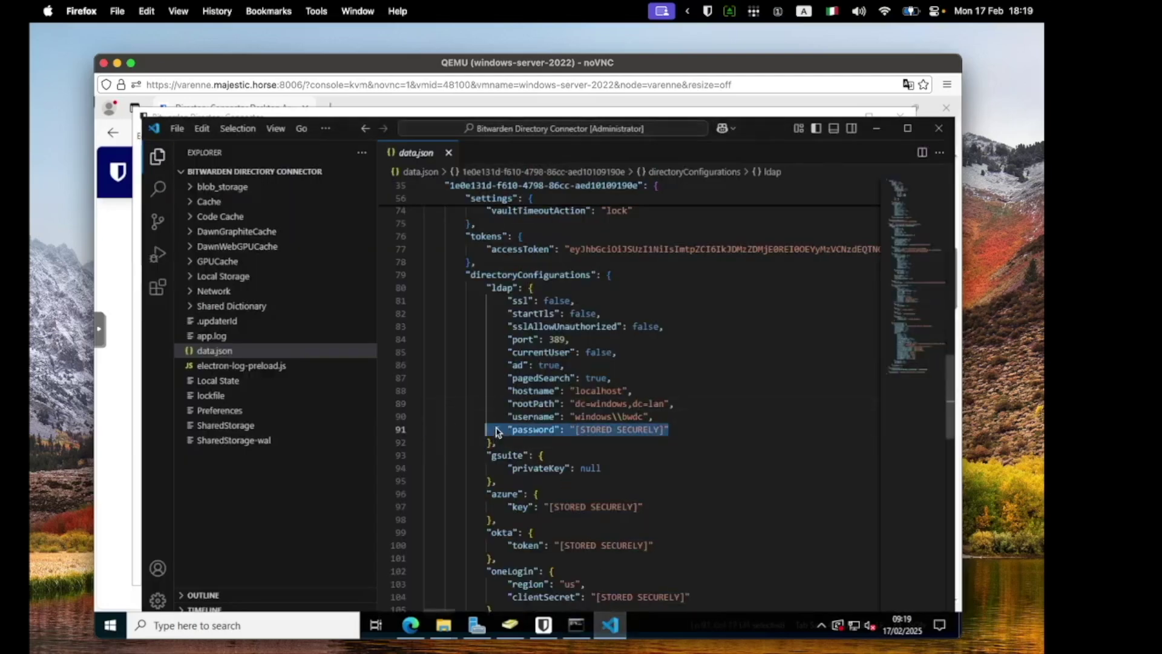
{"action": "left_click", "coordinate": [680, 454]}
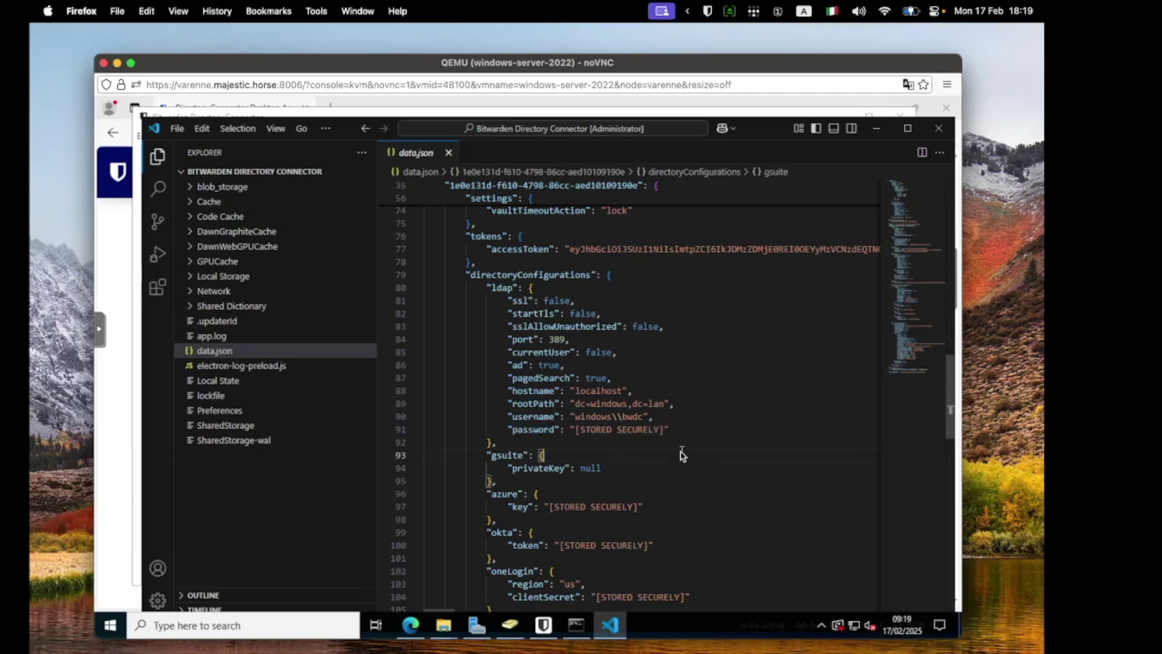